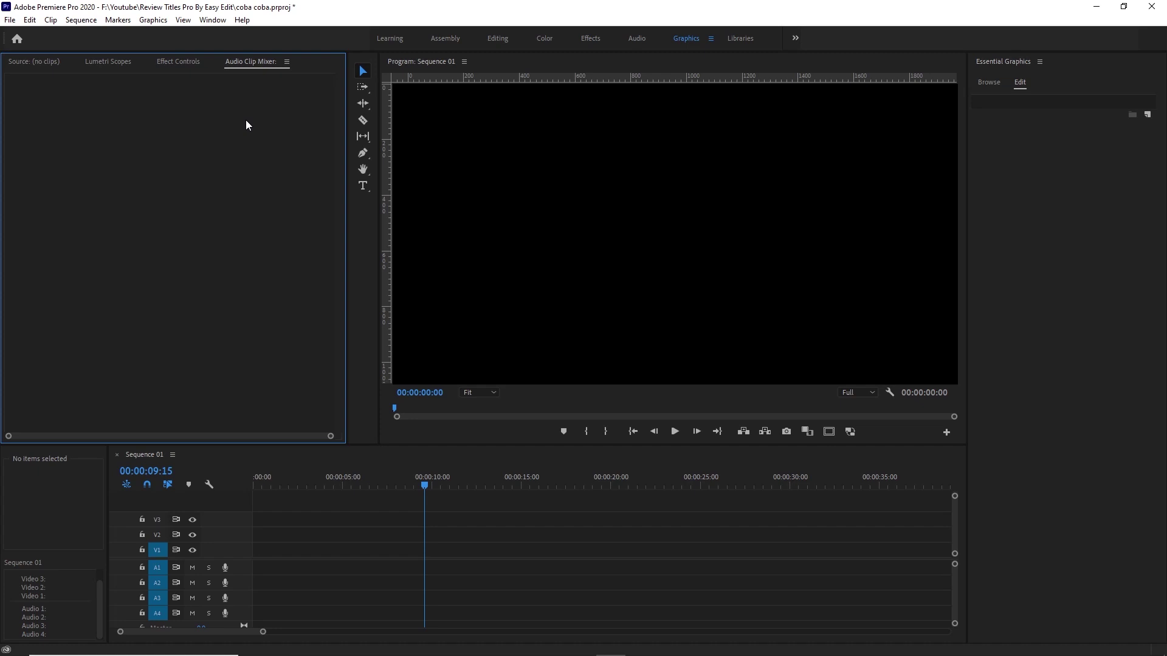
Open the EasyEdit Viewer panel from Window > Extensions
click(213, 20)
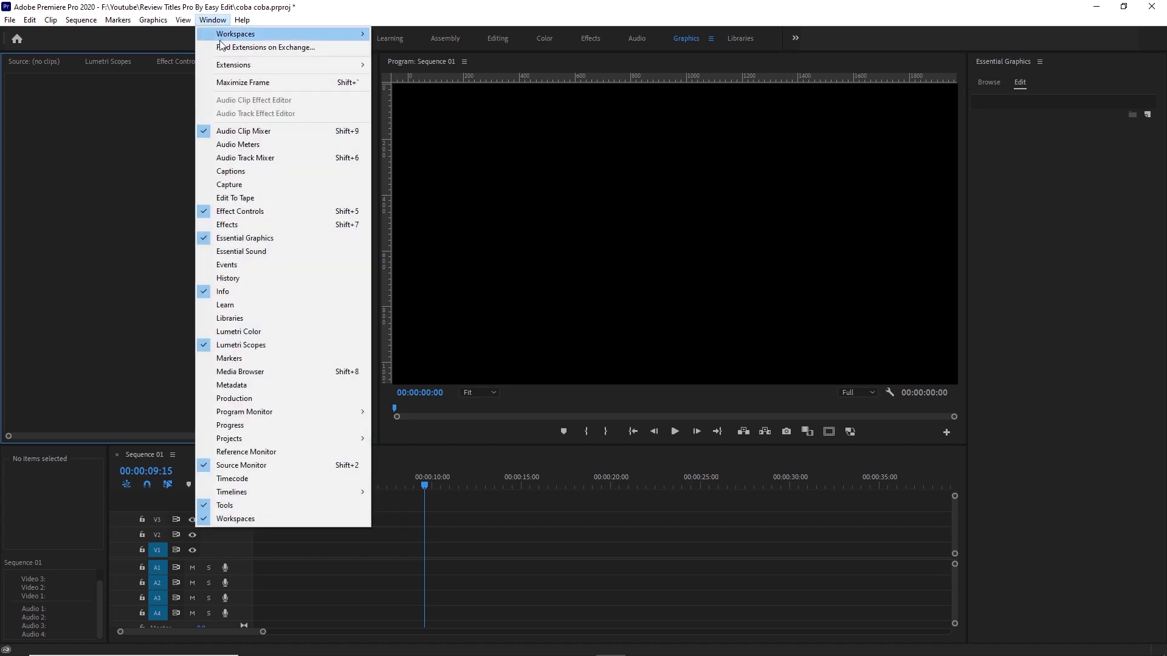
mouse_move(243, 64)
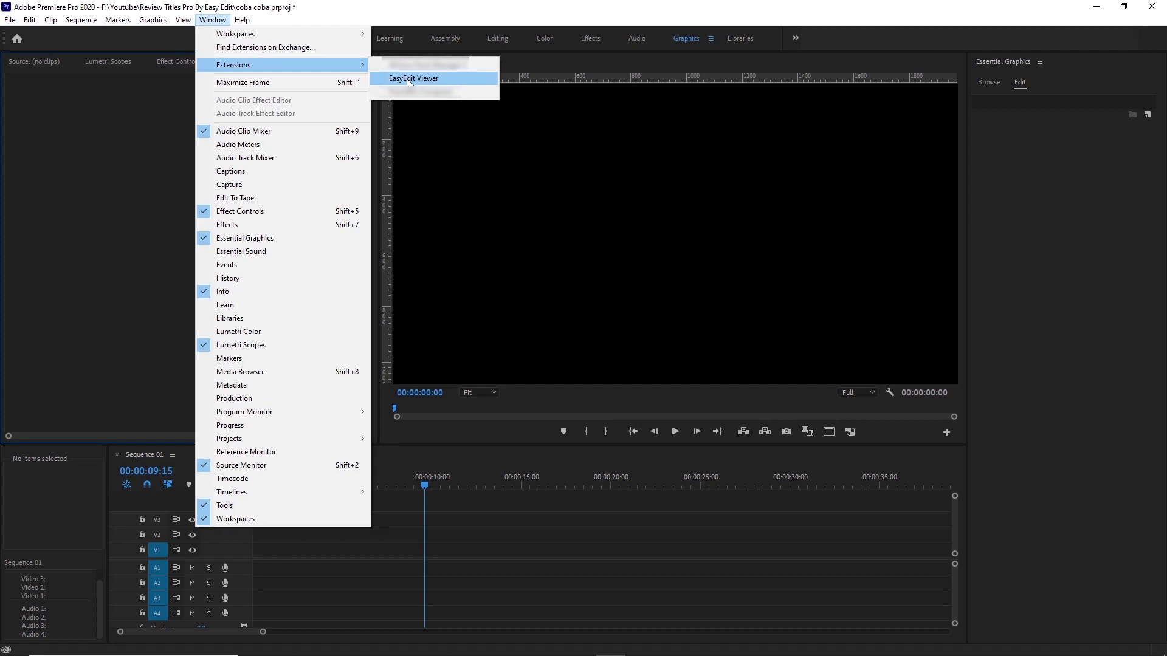
click(409, 80)
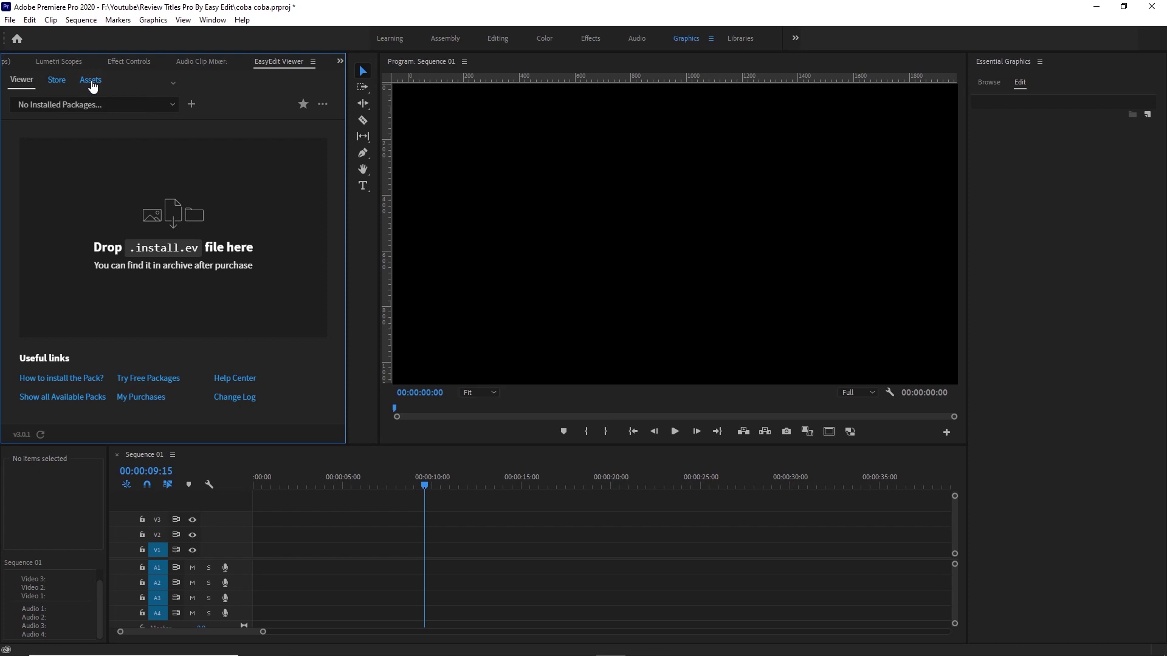
Search EasyEdit Assets GIFs for 'happy birthday' and import the office birthday GIF
click(92, 83)
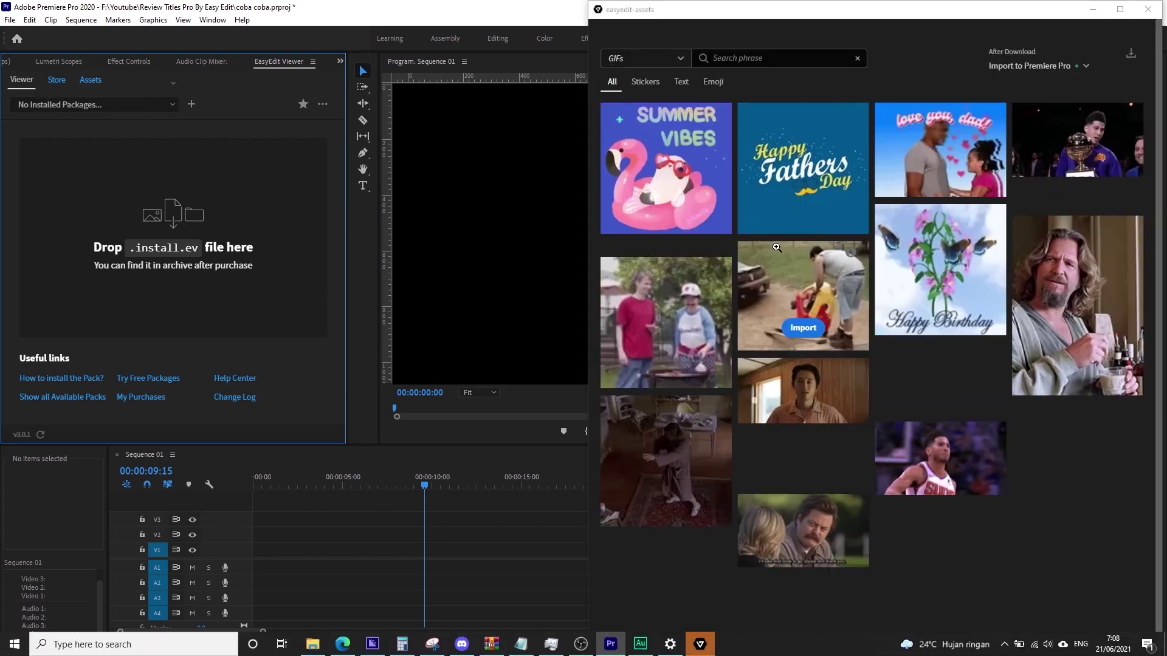
click(648, 35)
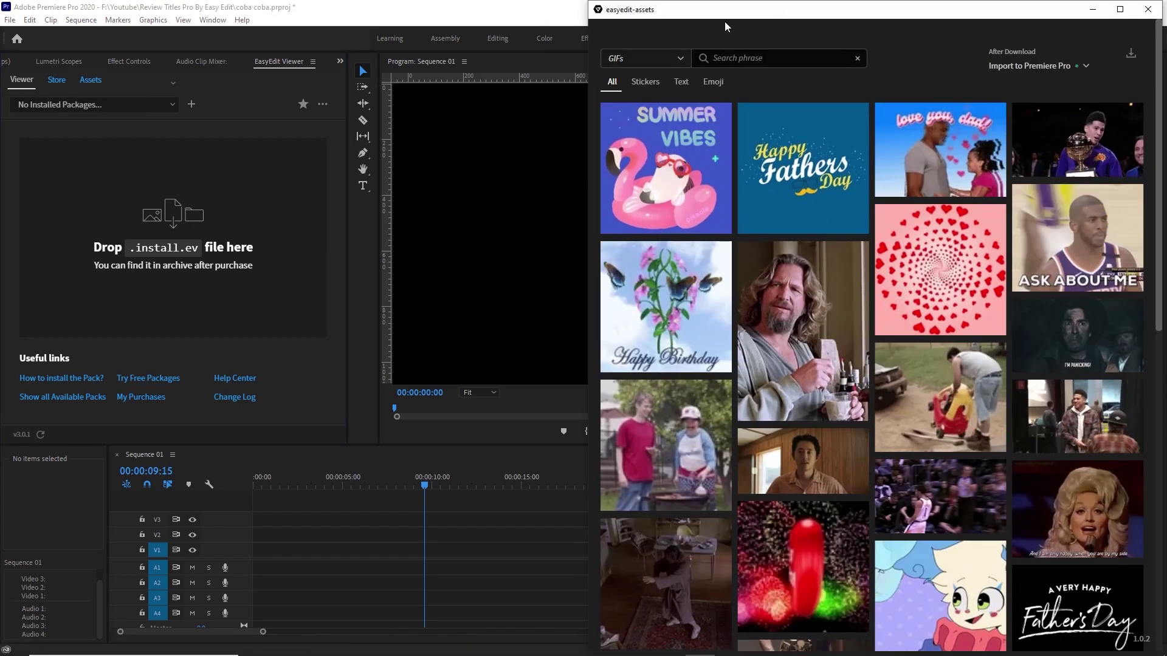
click(669, 66)
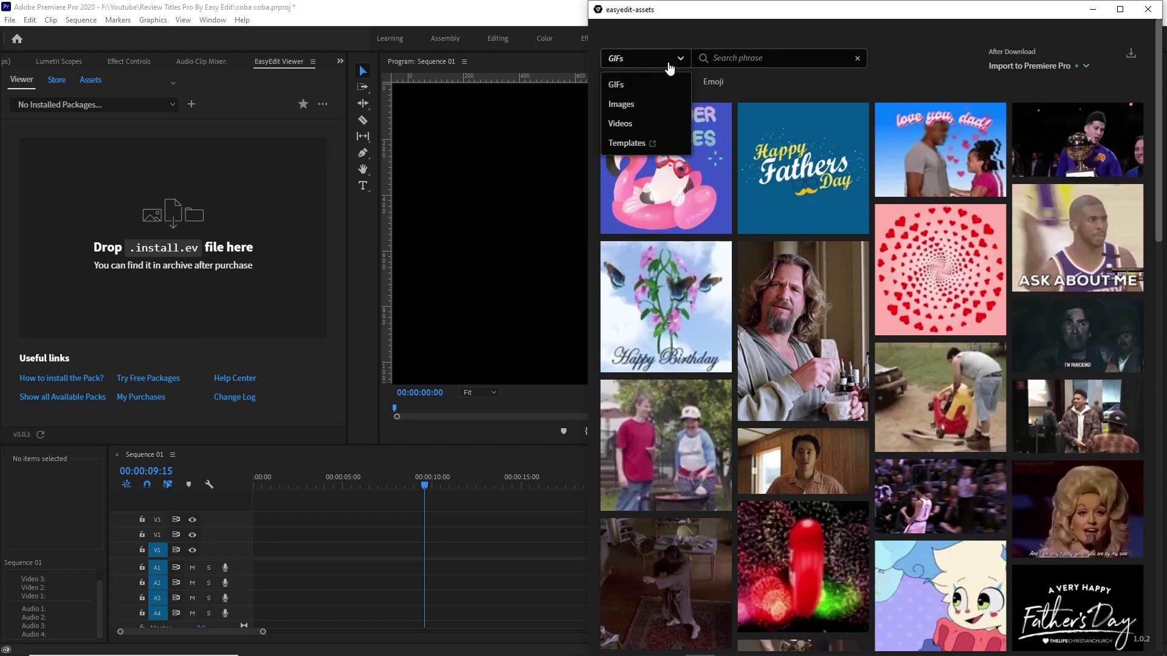
mouse_move(814, 154)
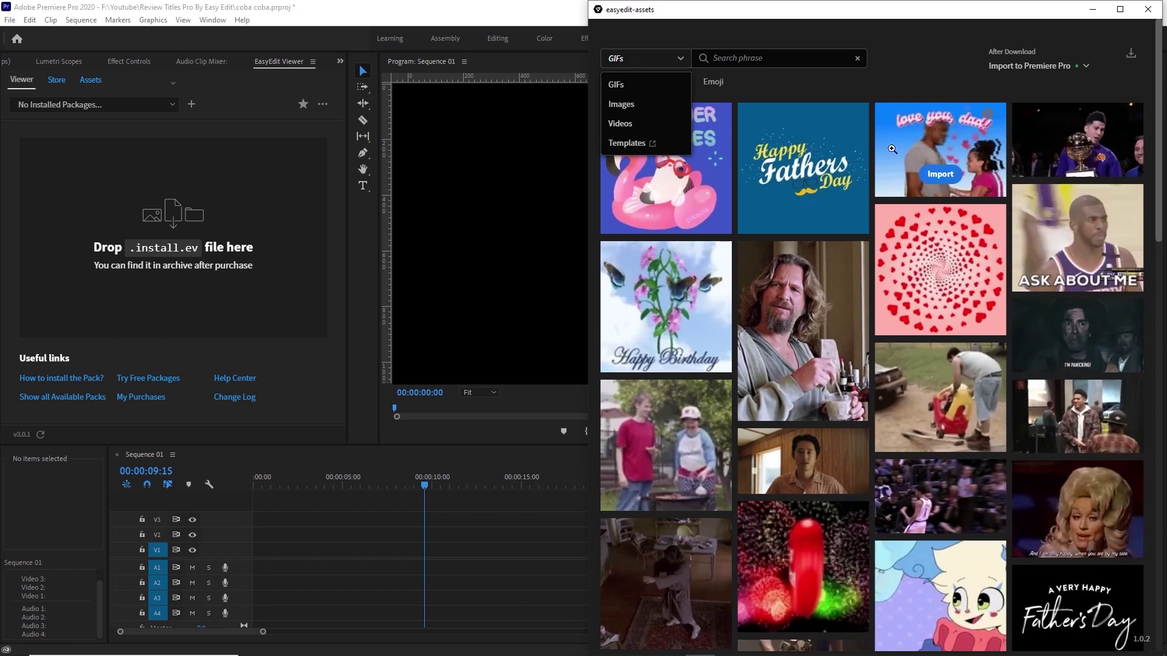
click(638, 83)
text(happy birthday)
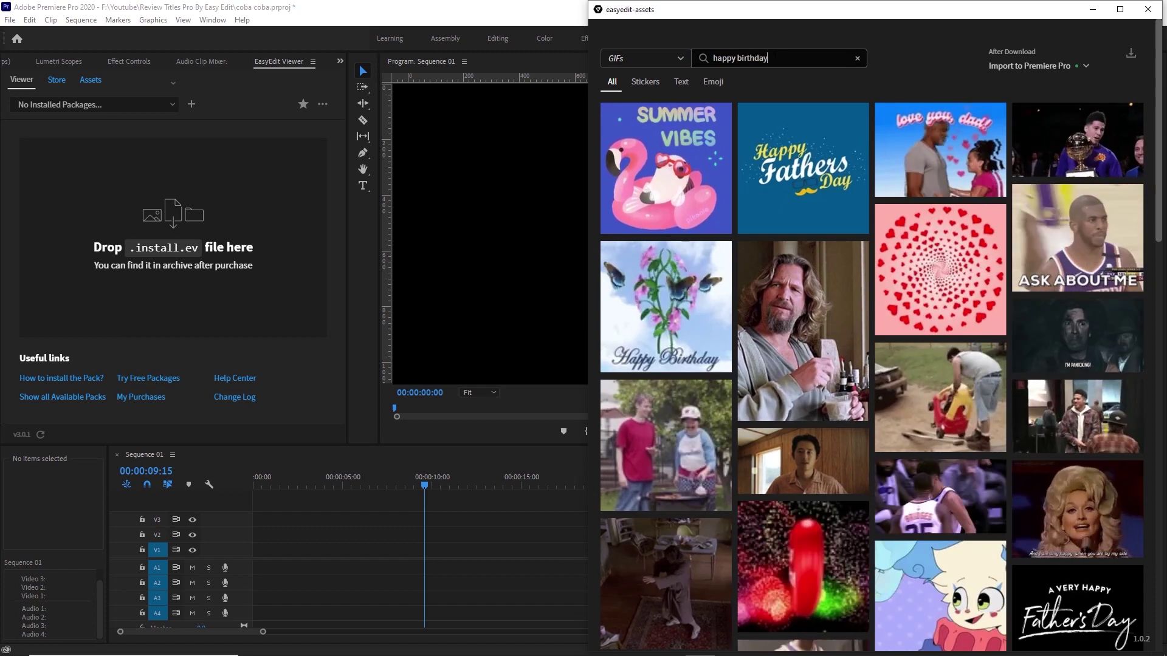
key(Return)
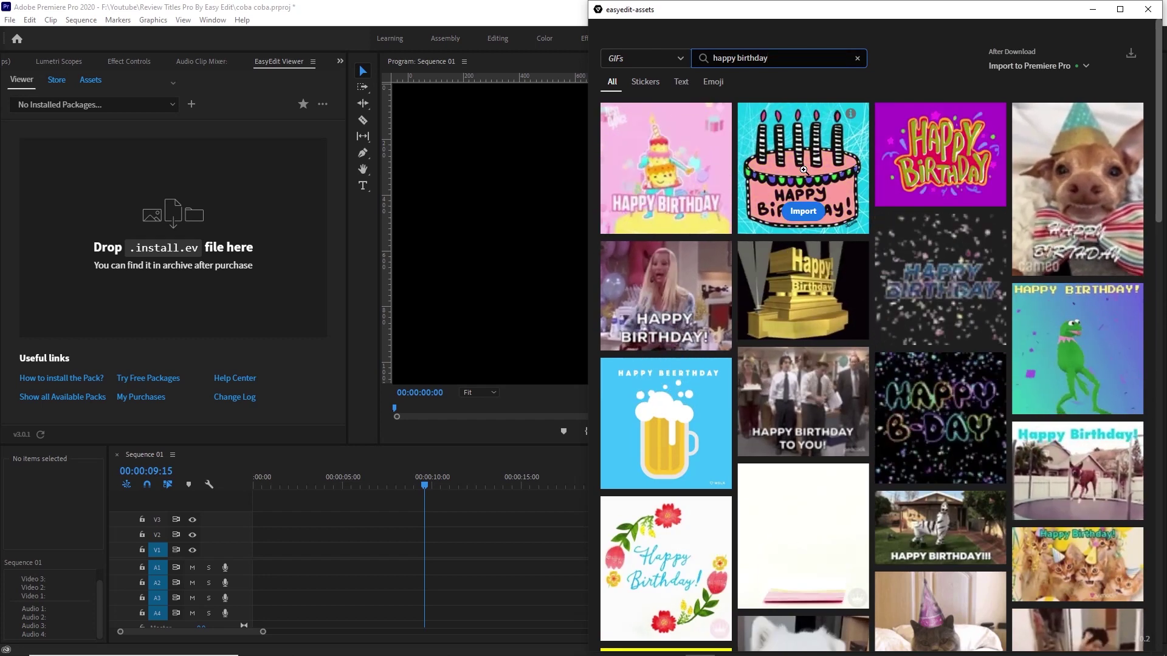
mouse_move(812, 387)
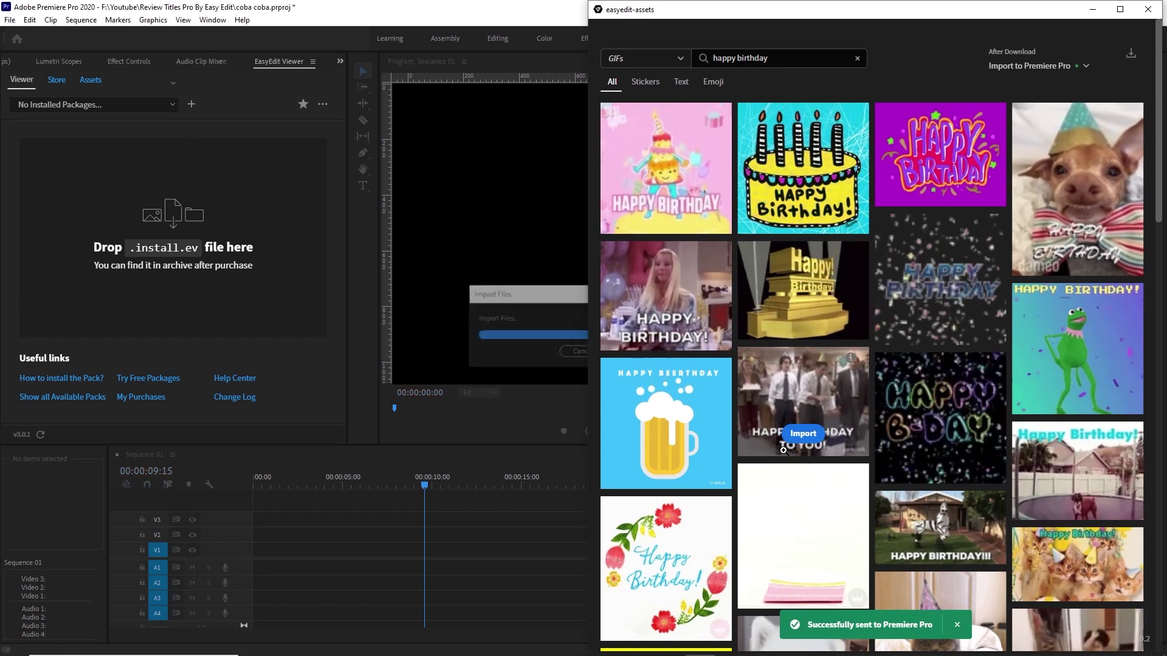
Play the imported birthday GIF in Sequence 01 to preview it
click(463, 540)
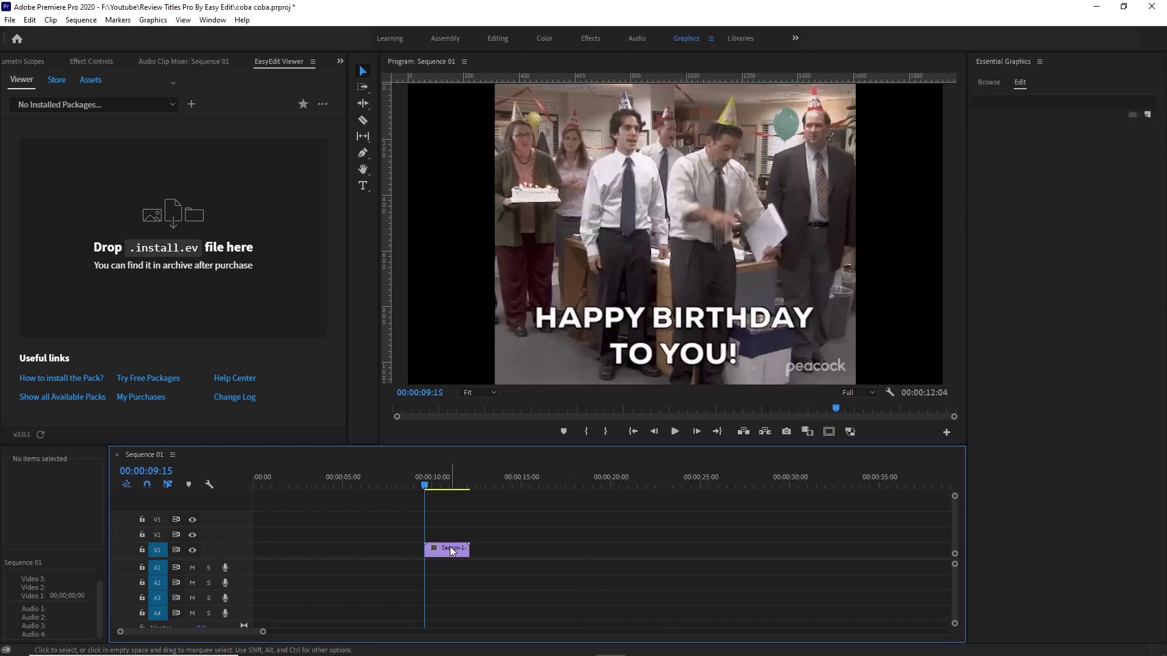
key(space)
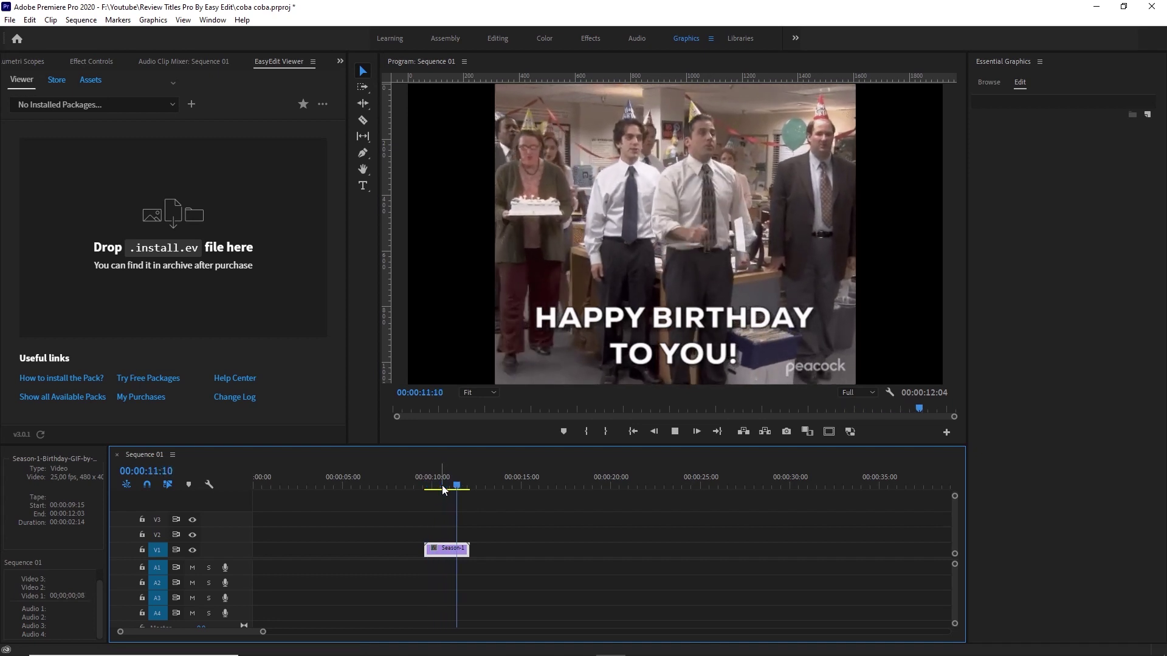
key(alt+Tab)
mouse_move(801, 433)
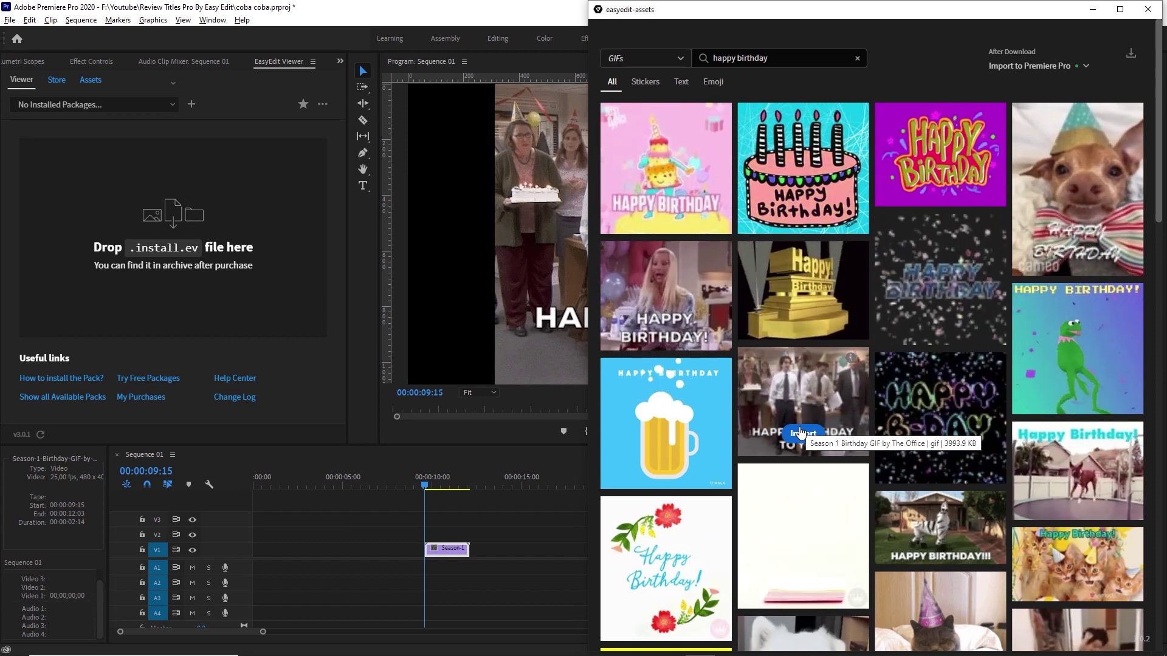
Remove the birthday GIF clip from V1 of Sequence 01
click(479, 530)
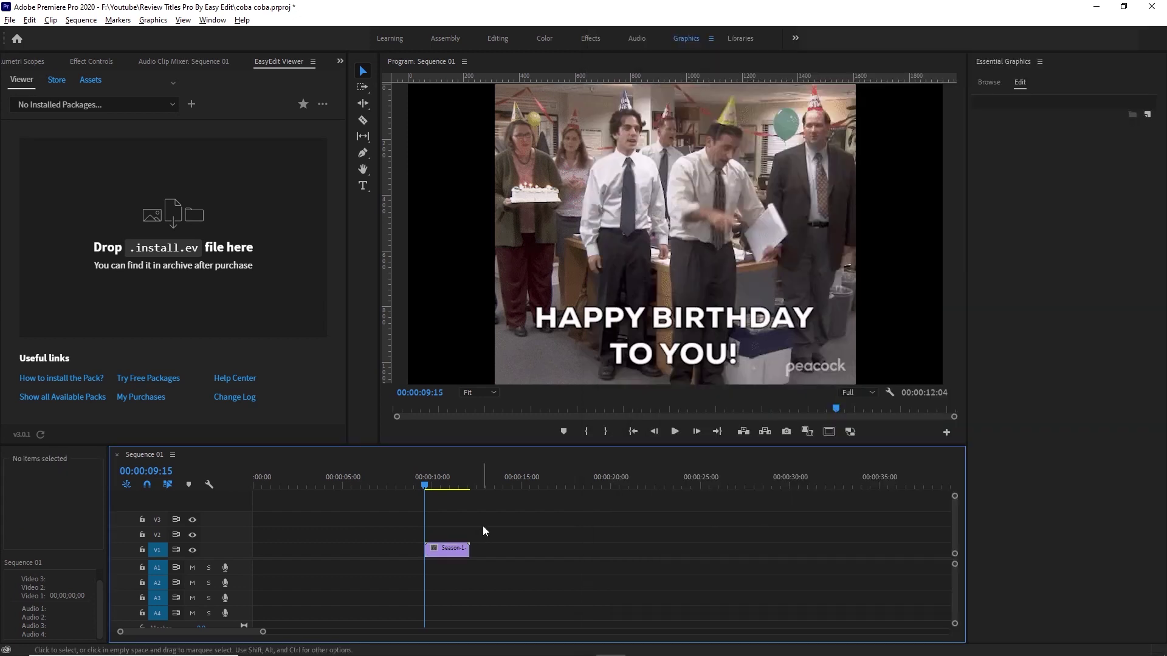
drag(495, 518, 441, 581)
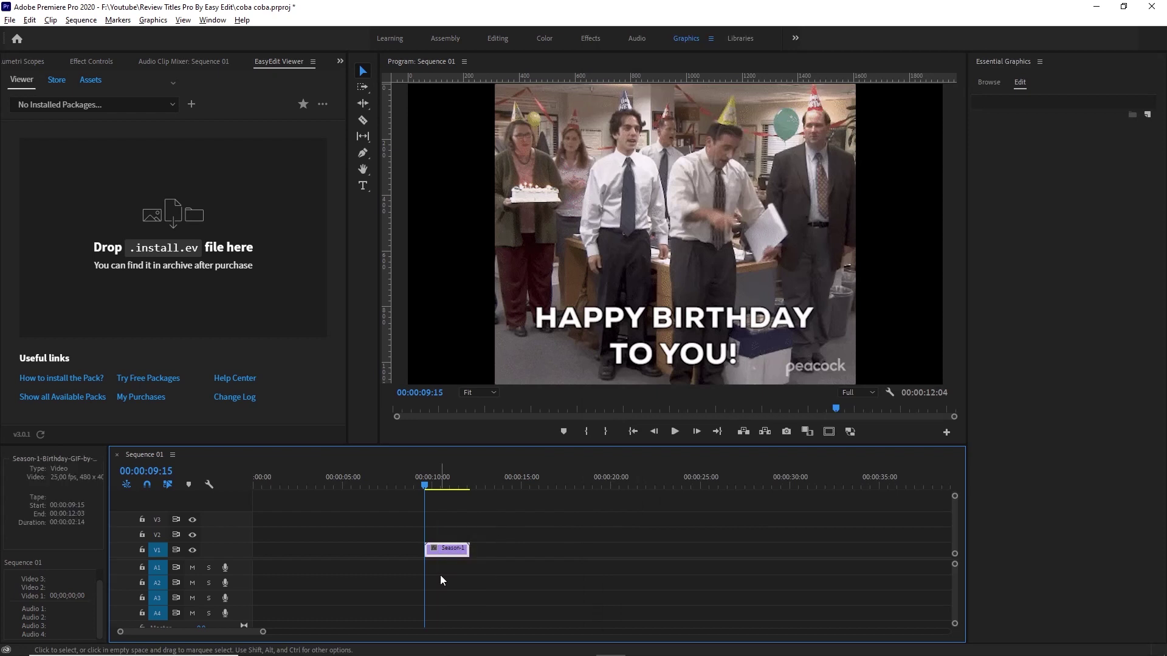
key(Delete)
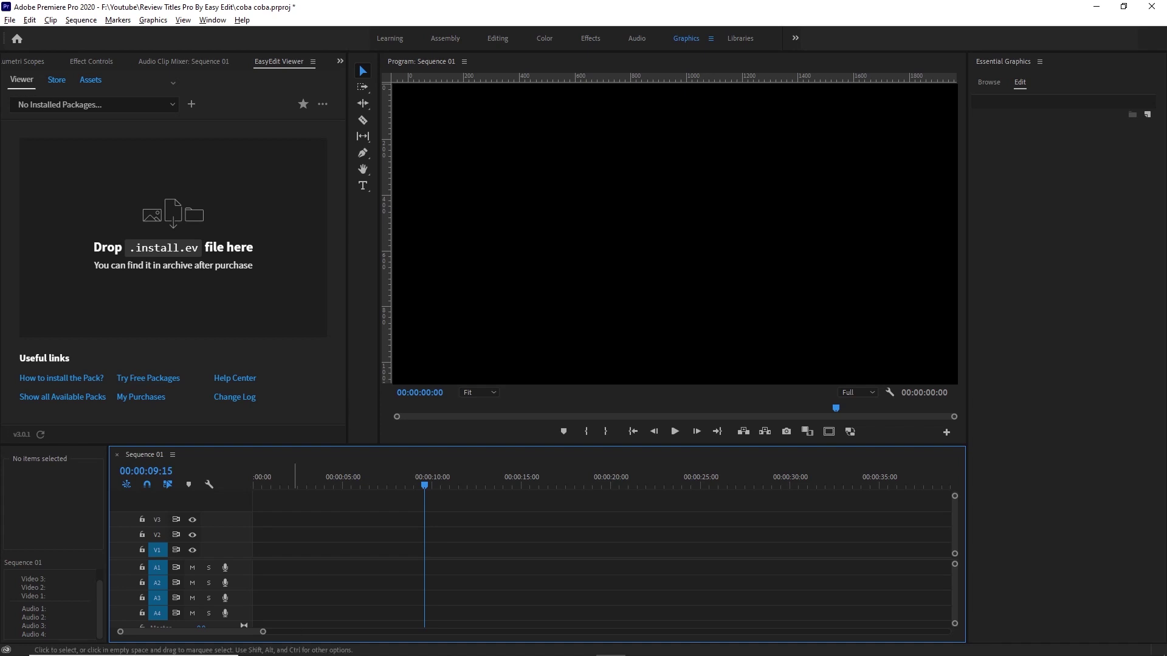
Drop the Titles Pro install.ev file onto the EasyEdit package installer
click(312, 653)
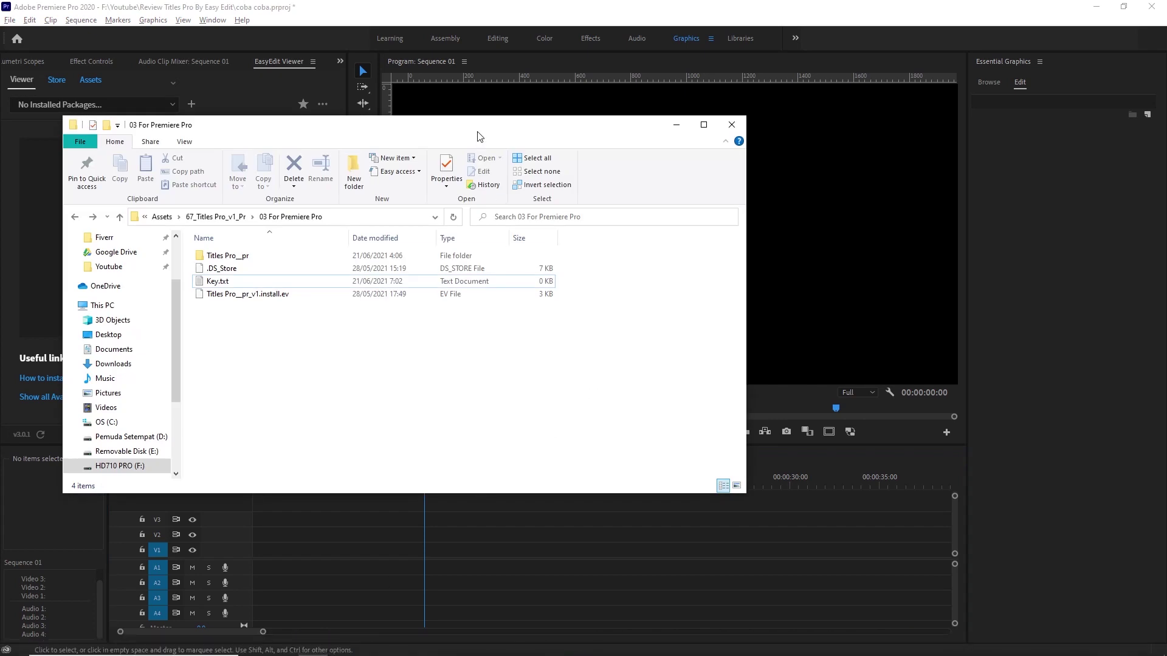
drag(477, 131, 796, 132)
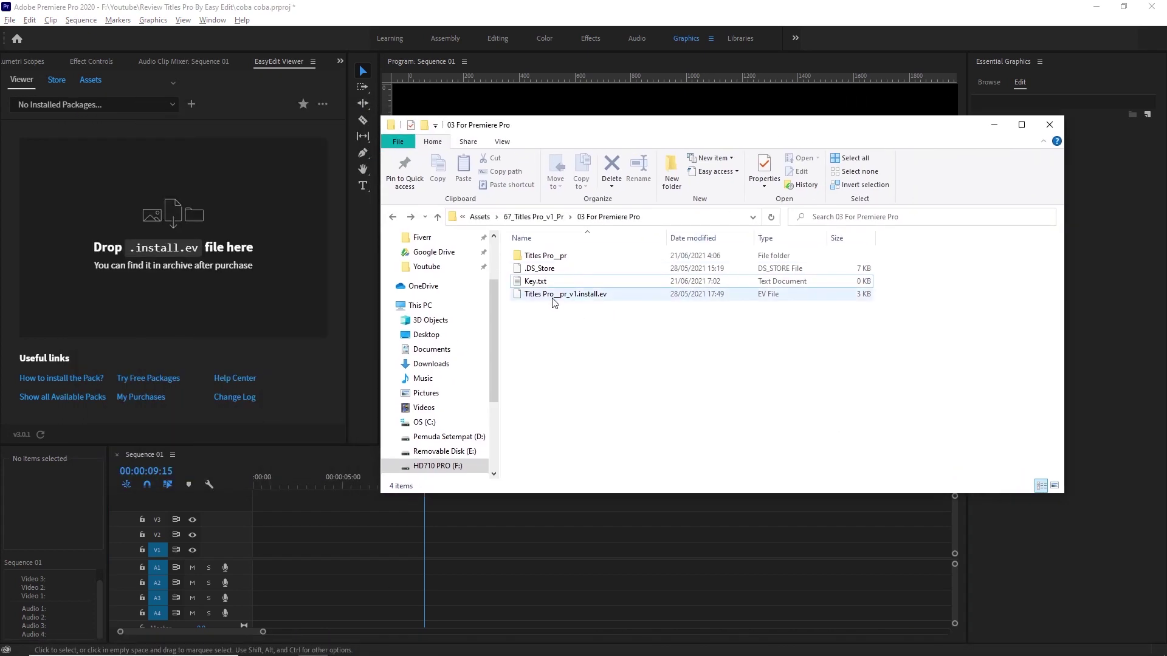
click(593, 298)
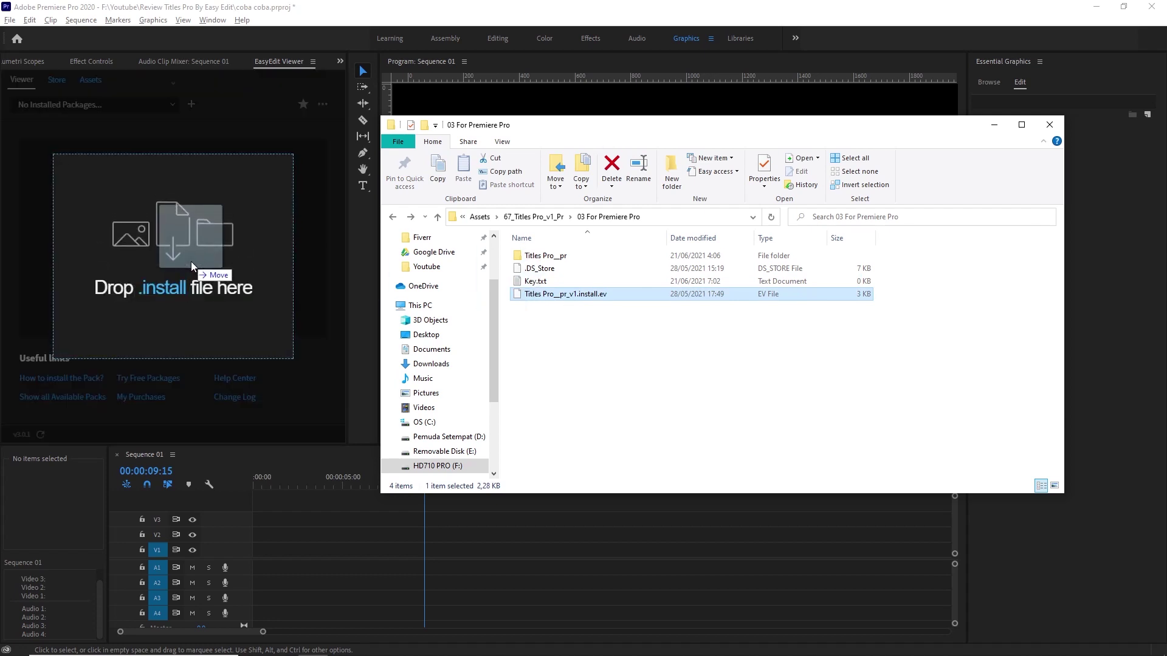
drag(565, 297, 191, 261)
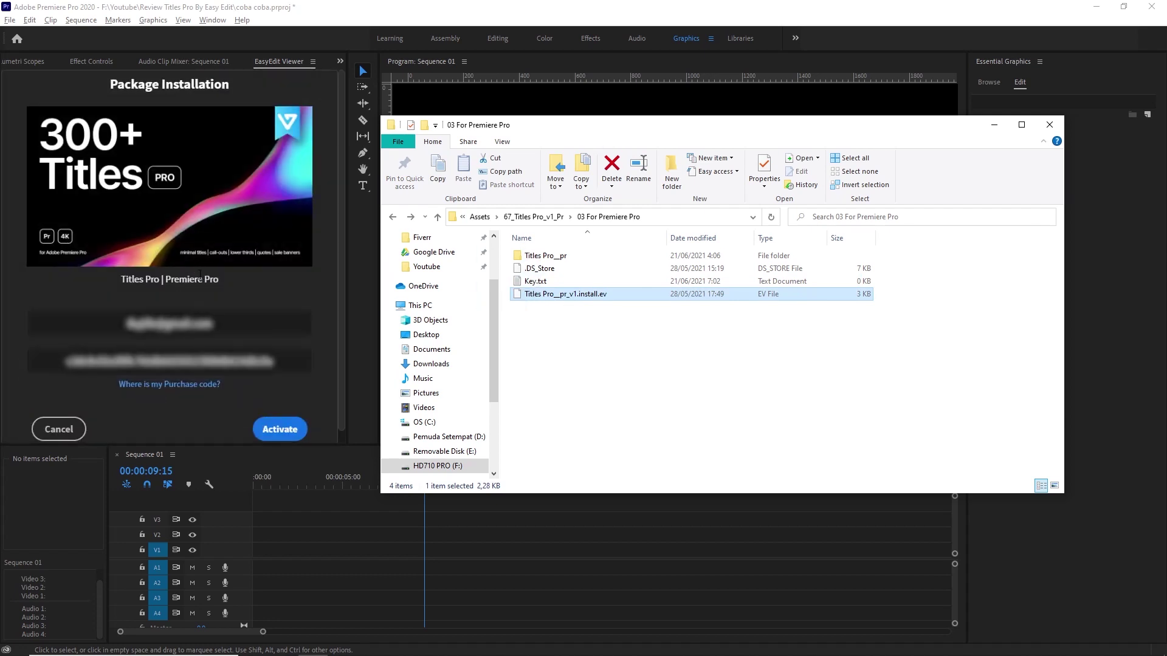
Enter the account e-mail and purchase code, then activate Titles Pro
click(209, 322)
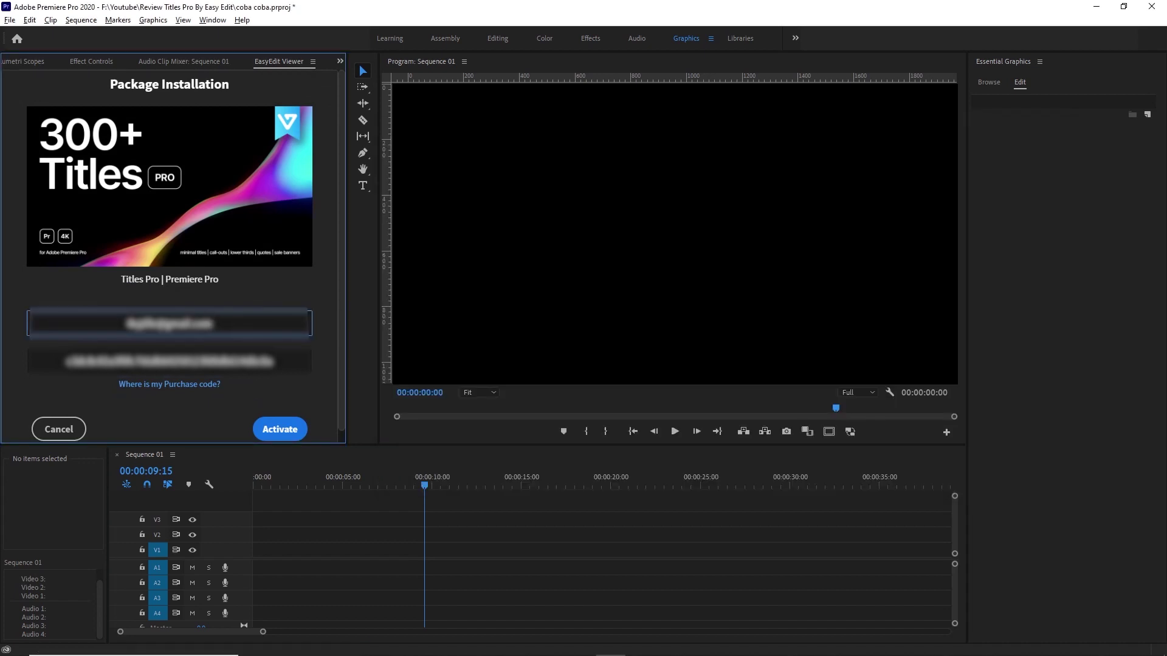
click(170, 361)
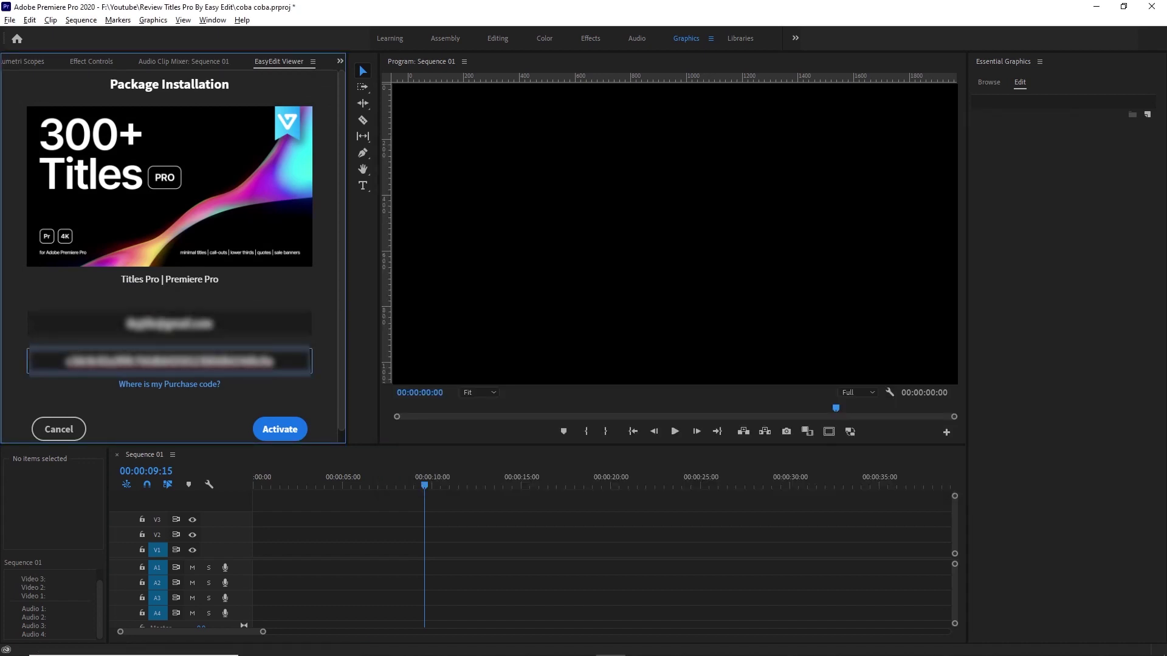
click(276, 430)
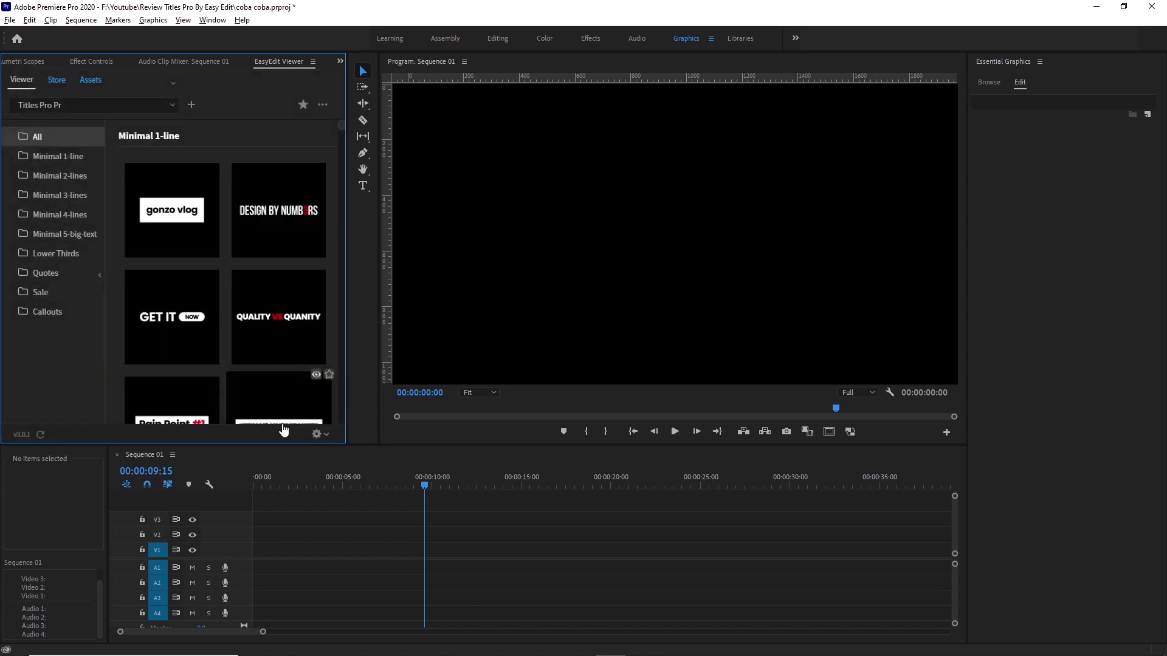
Shrink the title thumbnail grid and enlarge the EasyEdit browser area
click(316, 434)
drag(348, 338, 395, 337)
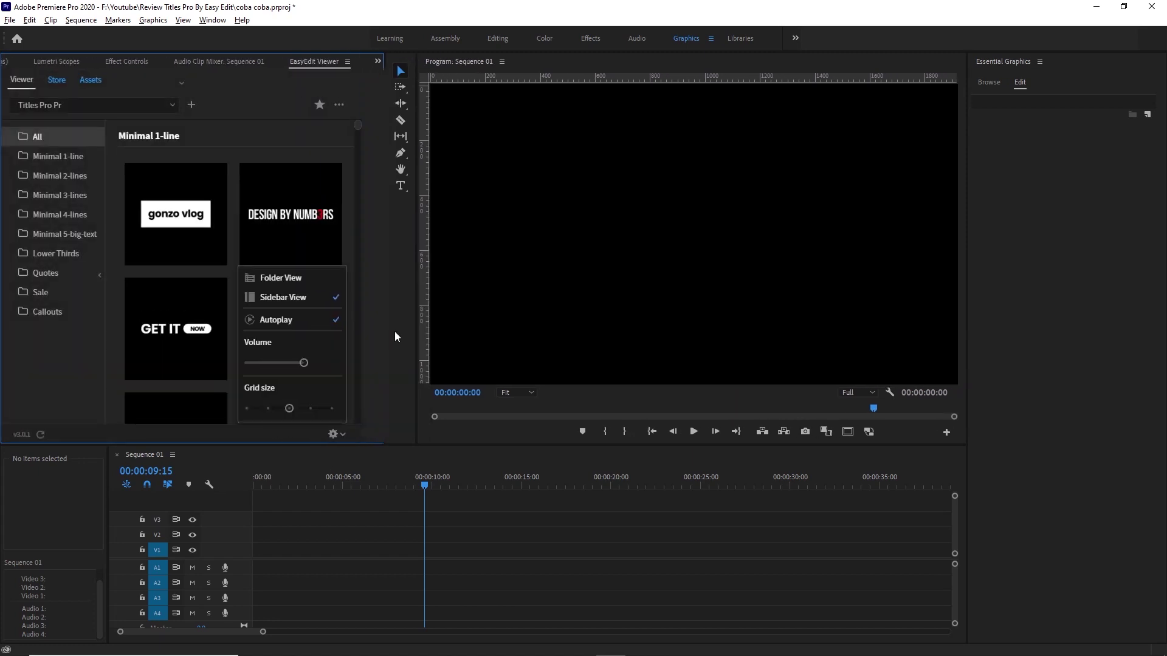
click(317, 436)
drag(314, 446, 305, 540)
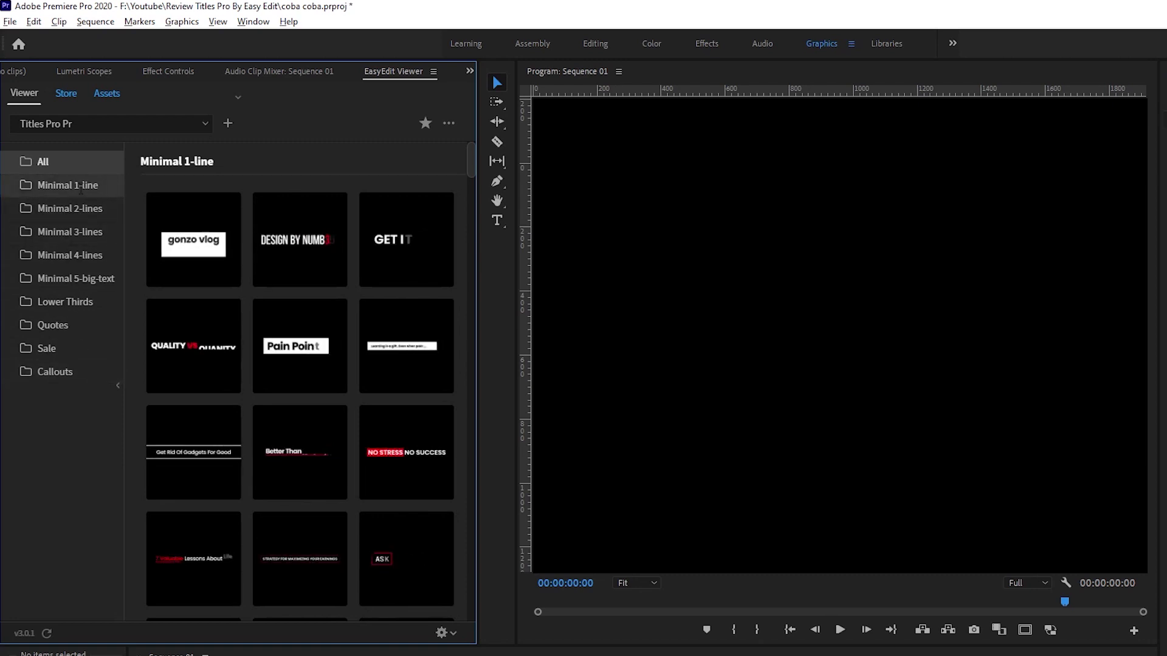
Browse the Minimal 1-line titles down to the LAST CHANCE template
click(85, 185)
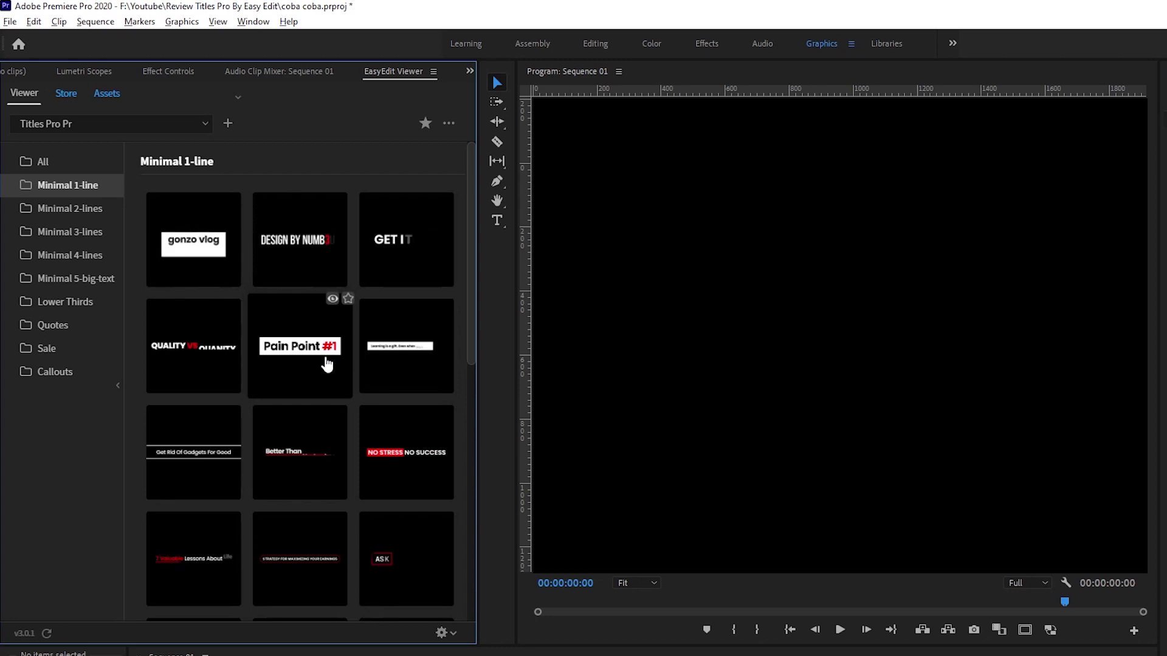
scroll(327, 365, down, 1)
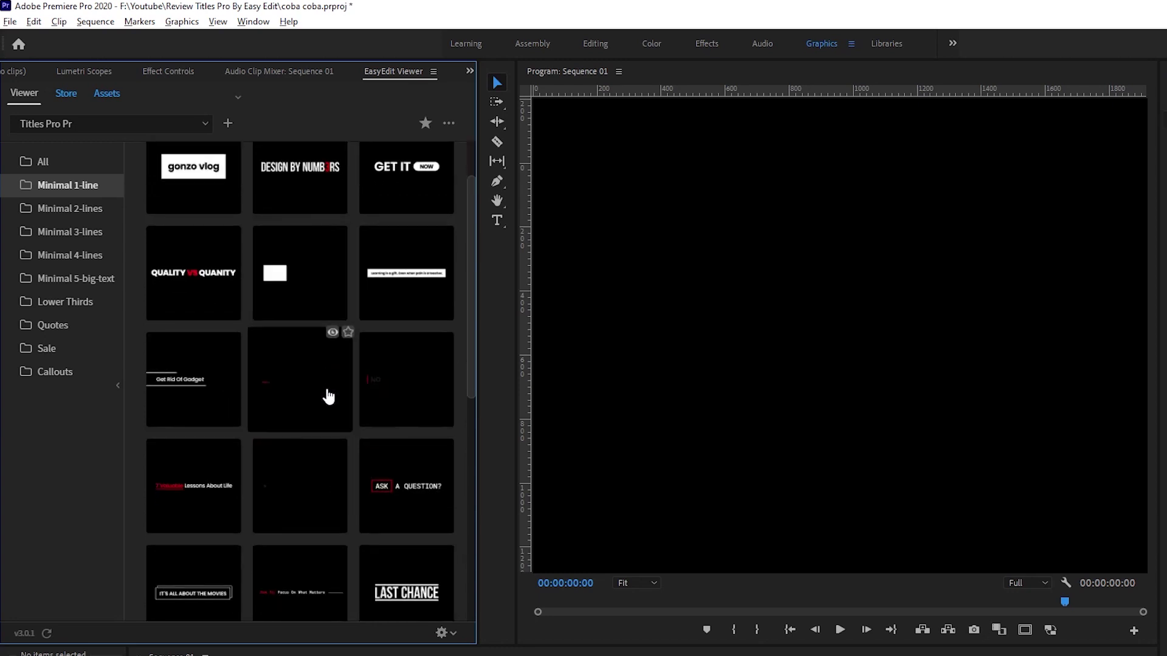
scroll(334, 386, down, 5)
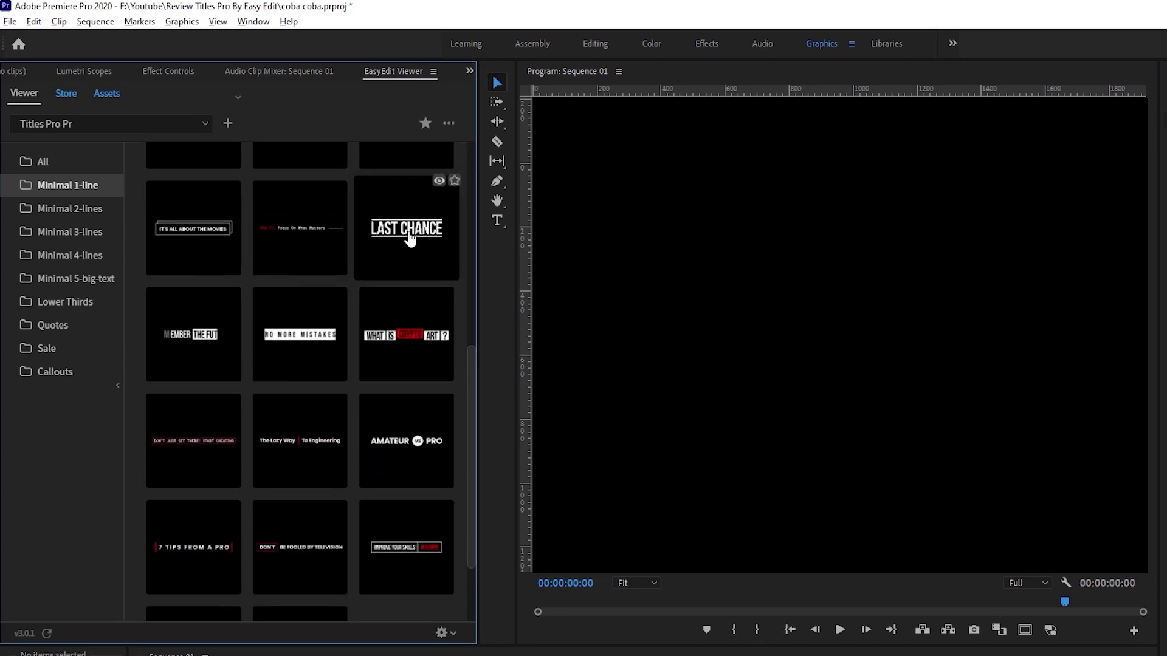
Add the LAST CHANCE title to V1, select it and park the playhead on it
click(410, 237)
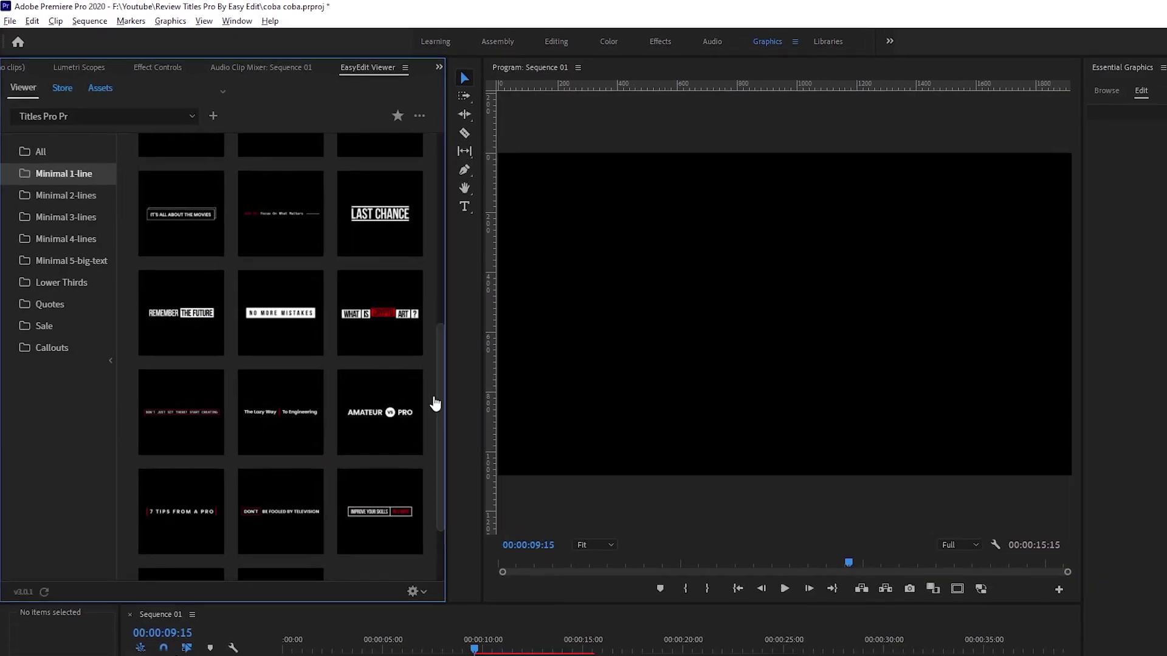
click(462, 598)
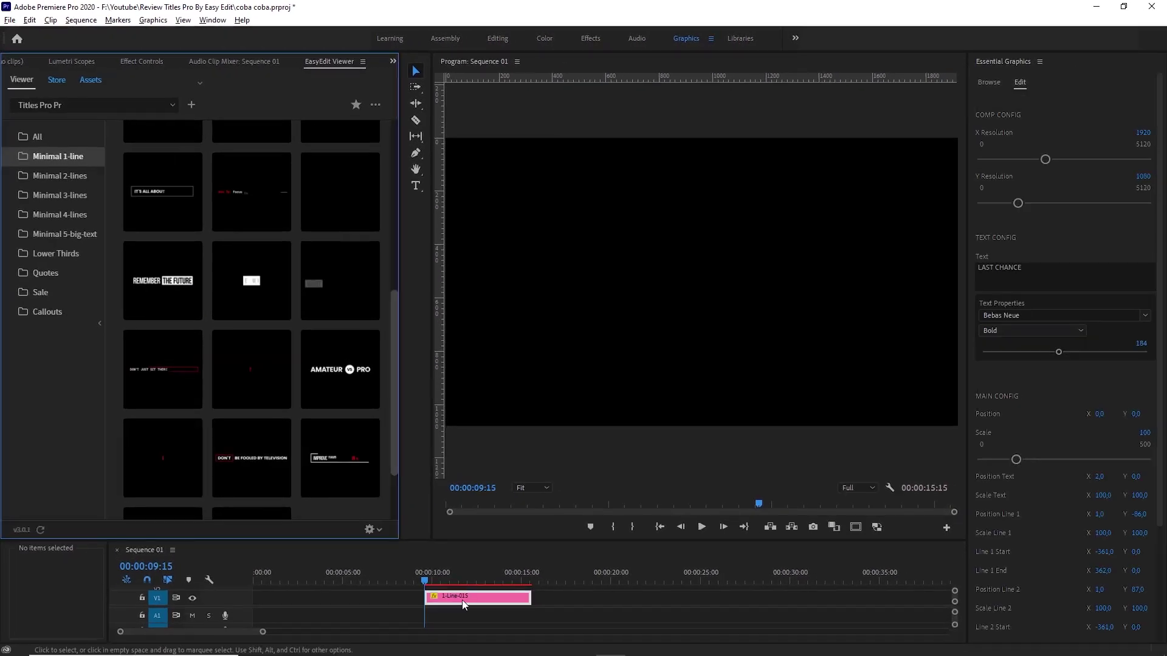
drag(458, 540, 458, 478)
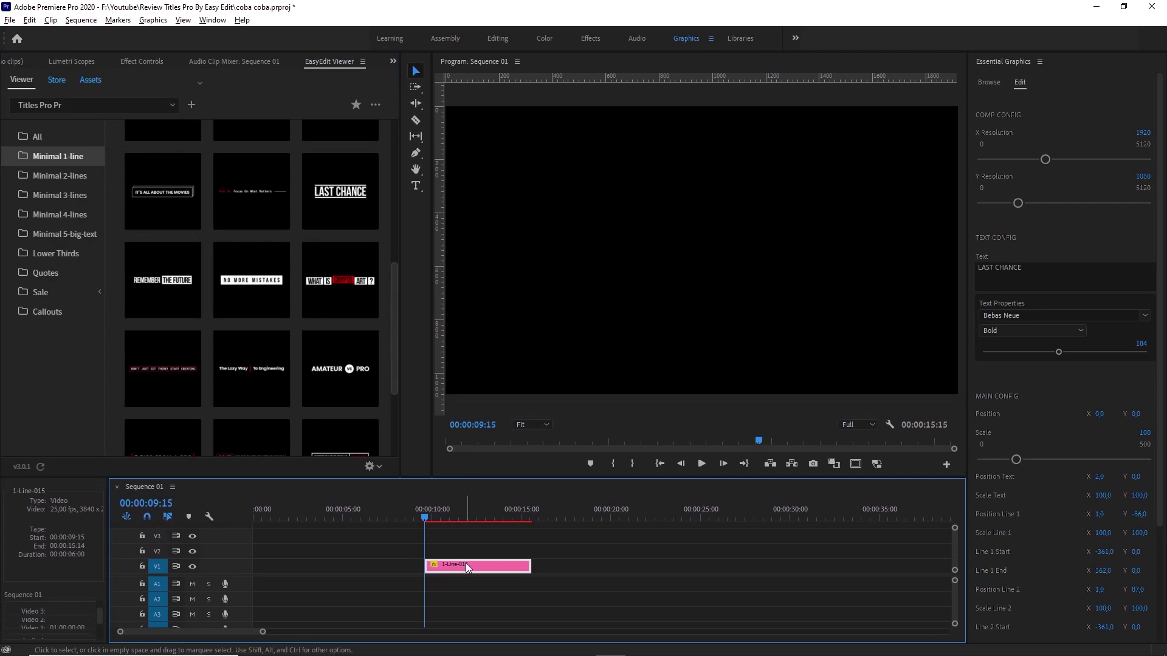
drag(447, 518, 441, 520)
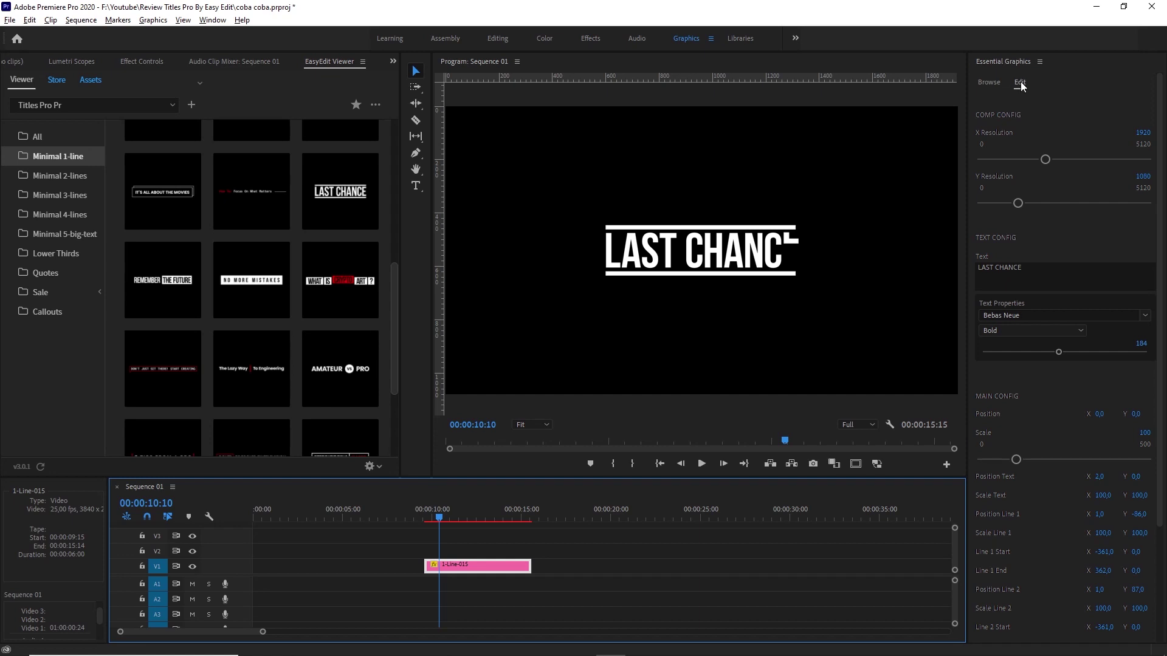
Replace the title text LAST CHANCE with PEMUDA SETEMPAT
click(1036, 270)
text(pemuda)
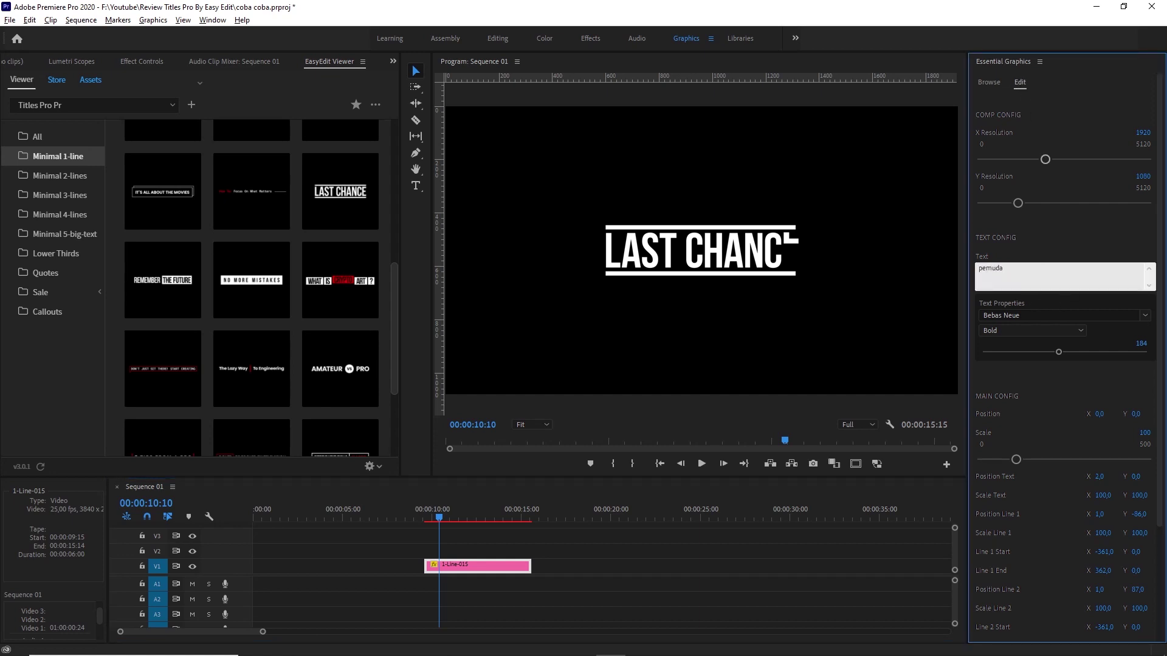
key(BackSpace)
key(BackSpace)
key(BackSpace)
text(ETEMPAT)
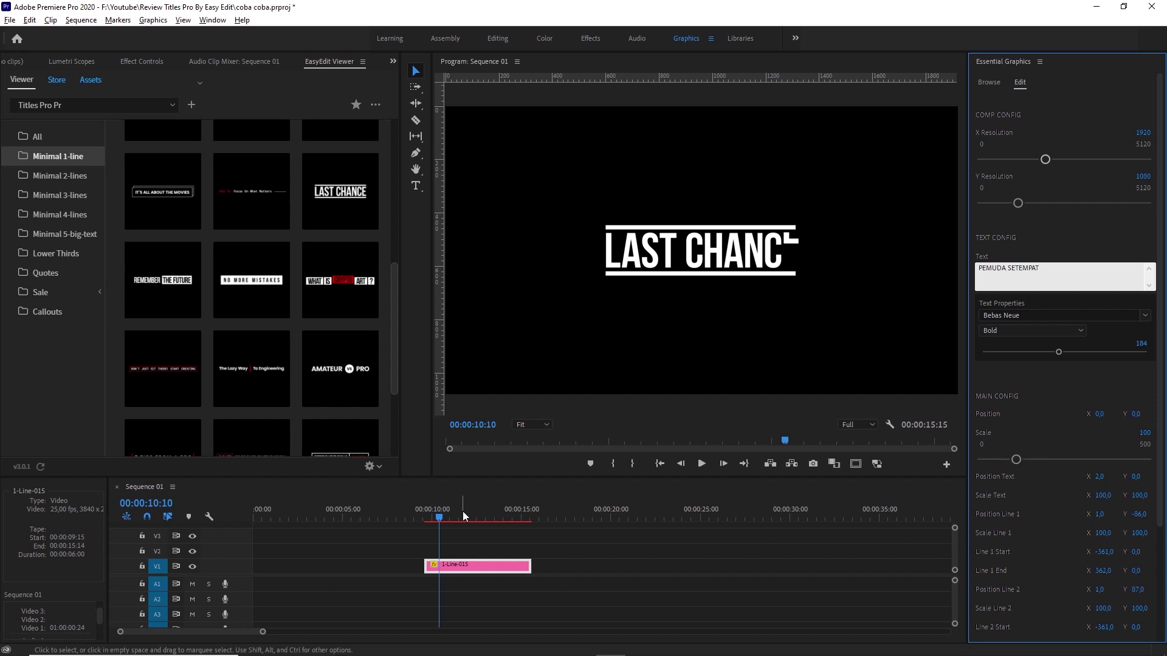
Play back the sequence to preview the PEMUDA SETEMPAT title
drag(462, 512, 424, 517)
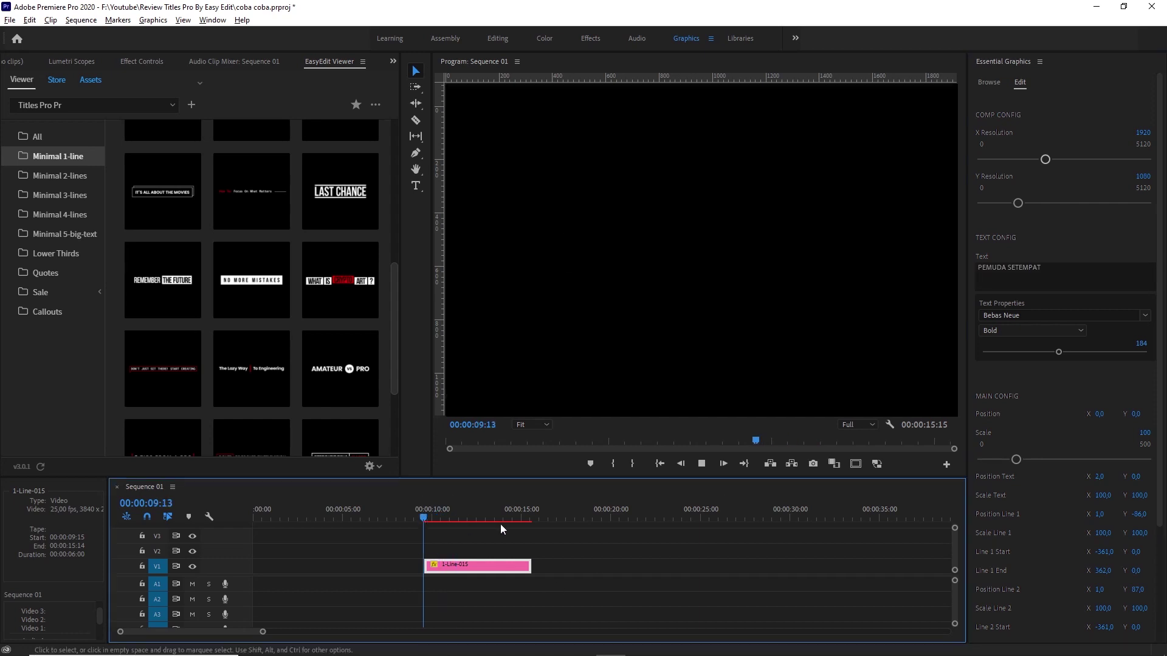
key(space)
drag(420, 512, 450, 516)
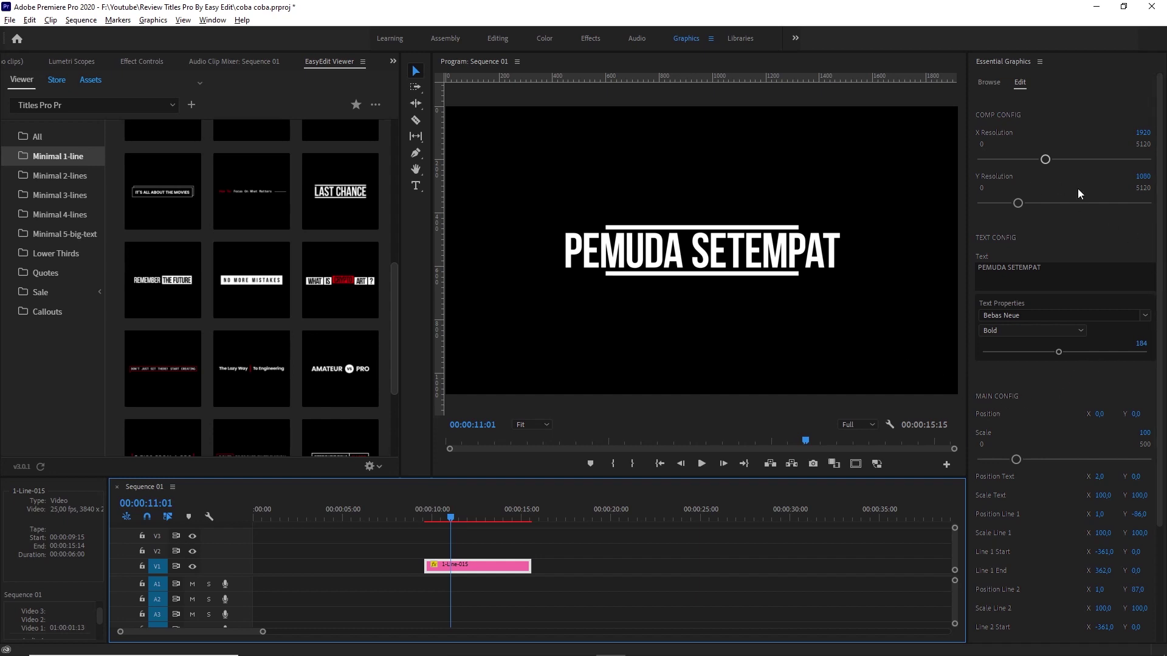
Set Scale Line 1 to 146 and Scale Line 2 to 147
drag(1158, 200, 1158, 315)
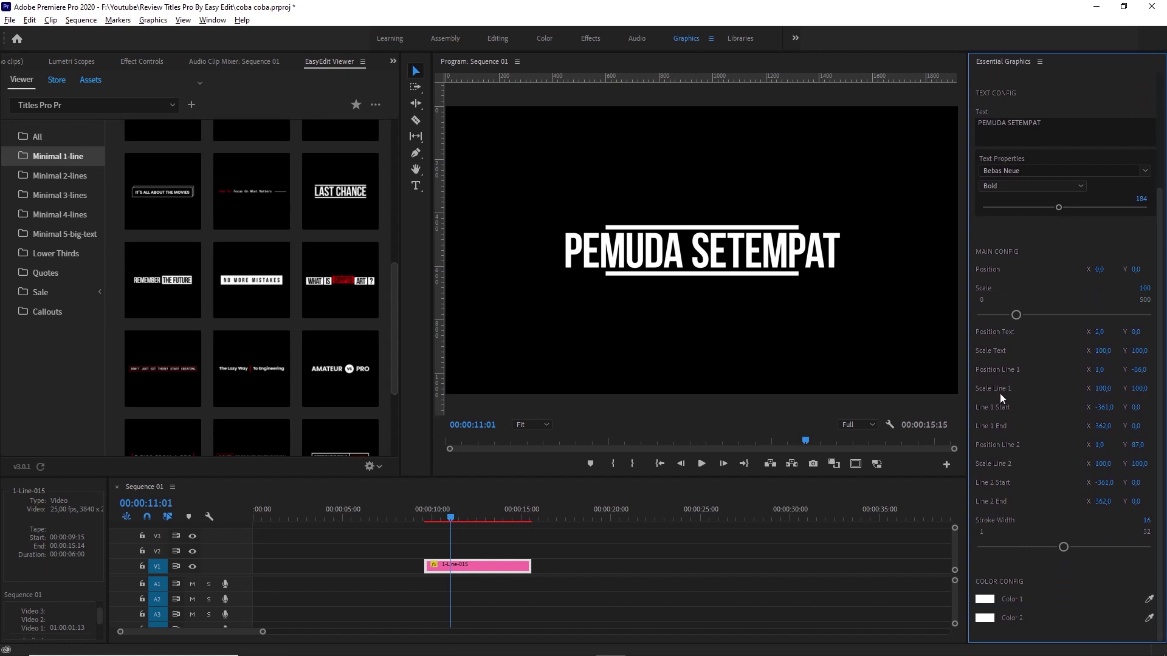
drag(1142, 392, 1114, 395)
mouse_move(1102, 464)
mouse_down()
mouse_move(1142, 465)
mouse_move(1122, 466)
mouse_up()
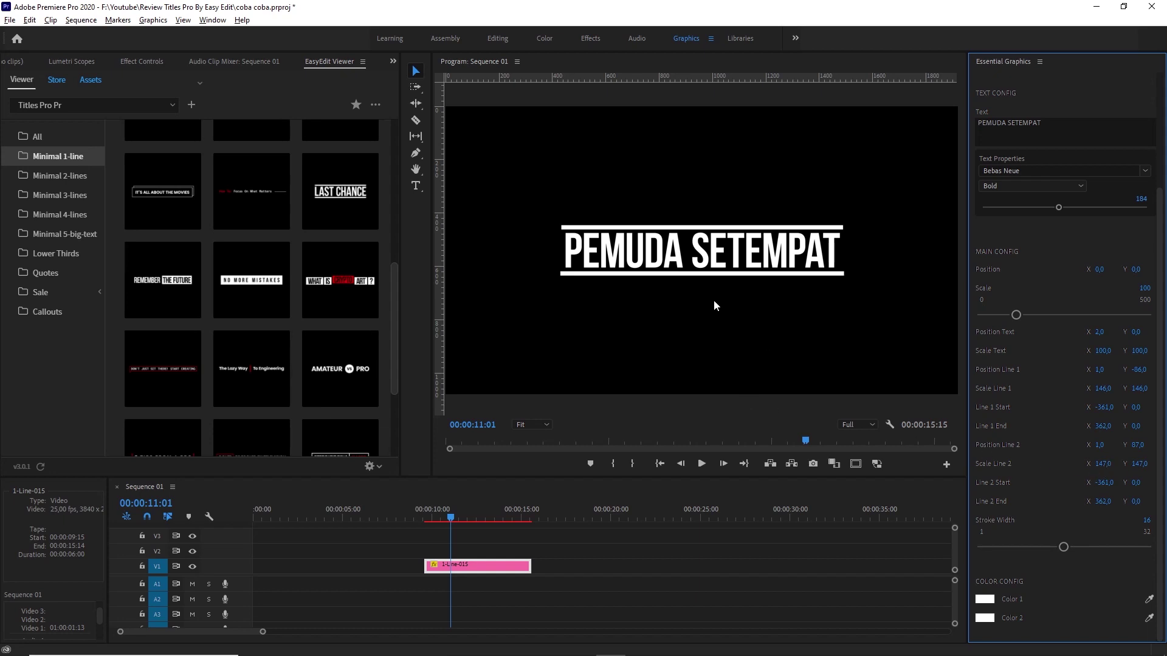
Replay the title animation to check the widened lines
click(426, 520)
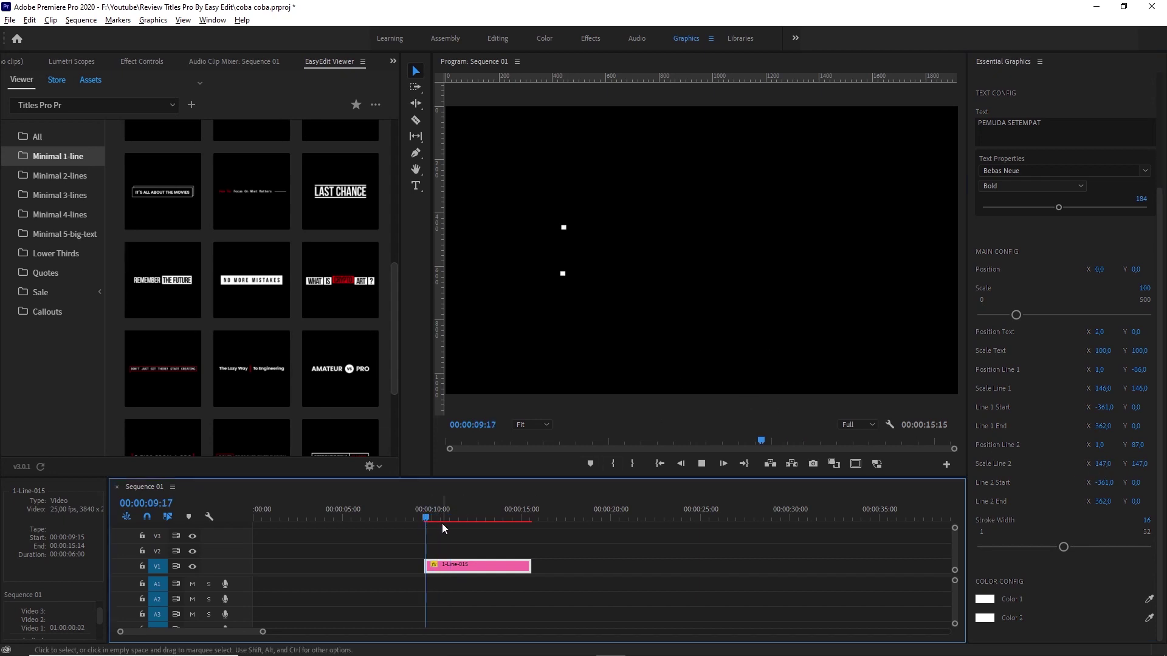
click(425, 514)
key(space)
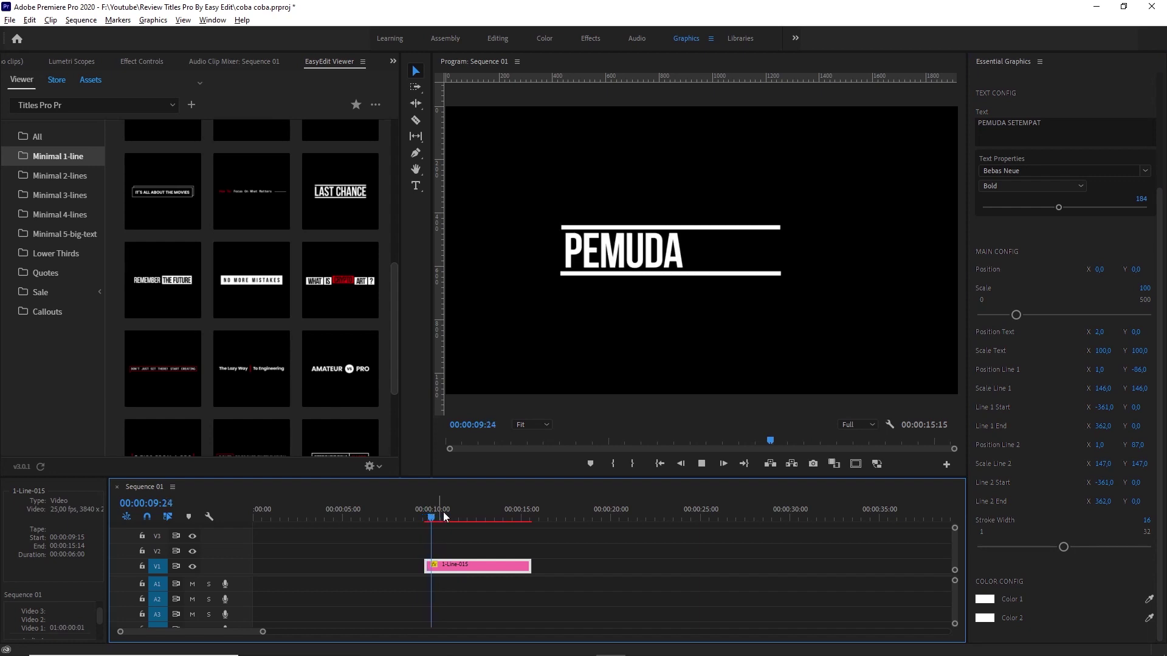
key(space)
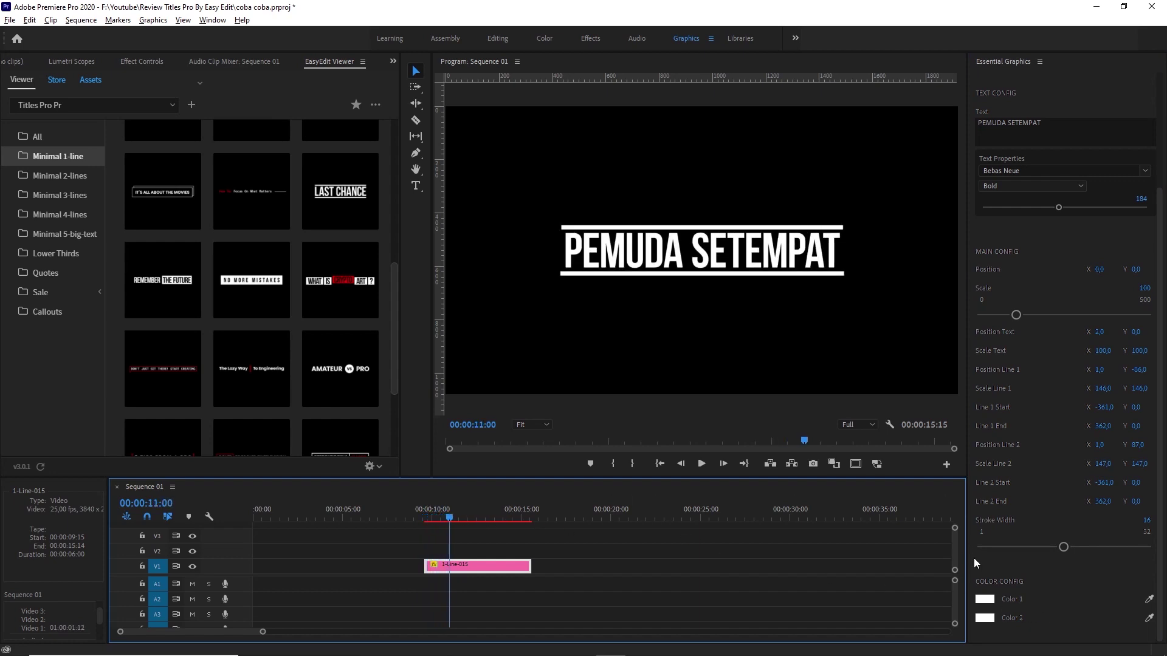
click(986, 601)
Set Color 1 to red (ff0000) for the title lines
double_click(218, 195)
text(ff0000)
click(283, 32)
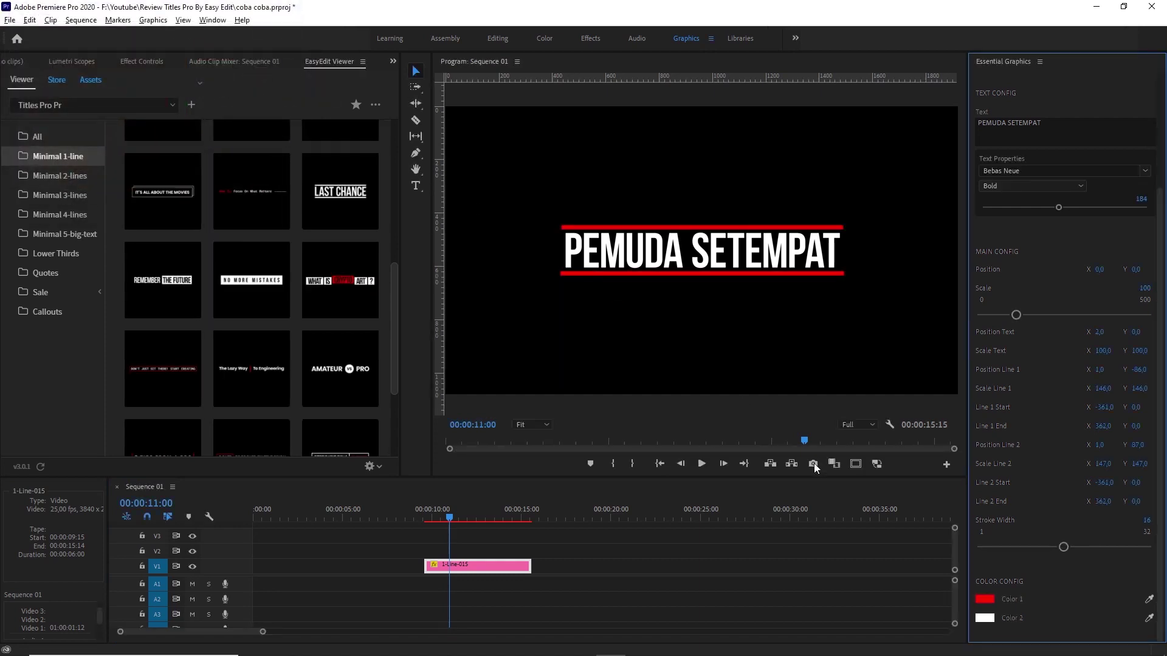
Set Color 2 to a bright saturated yellow for the title text
click(985, 618)
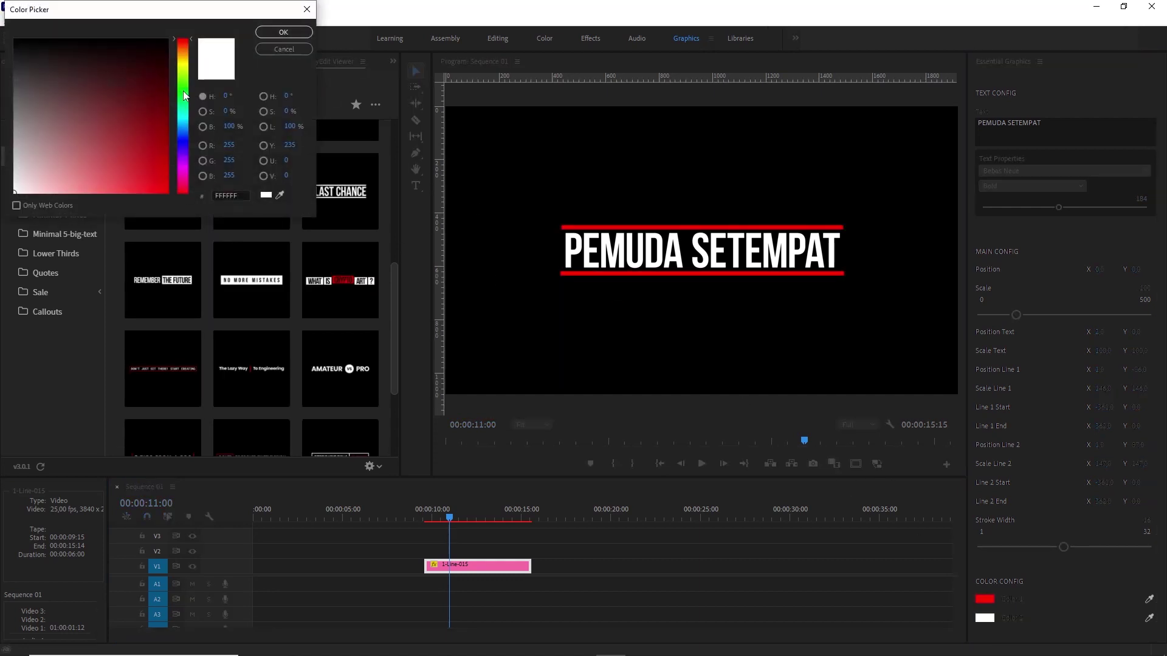
drag(184, 91, 187, 55)
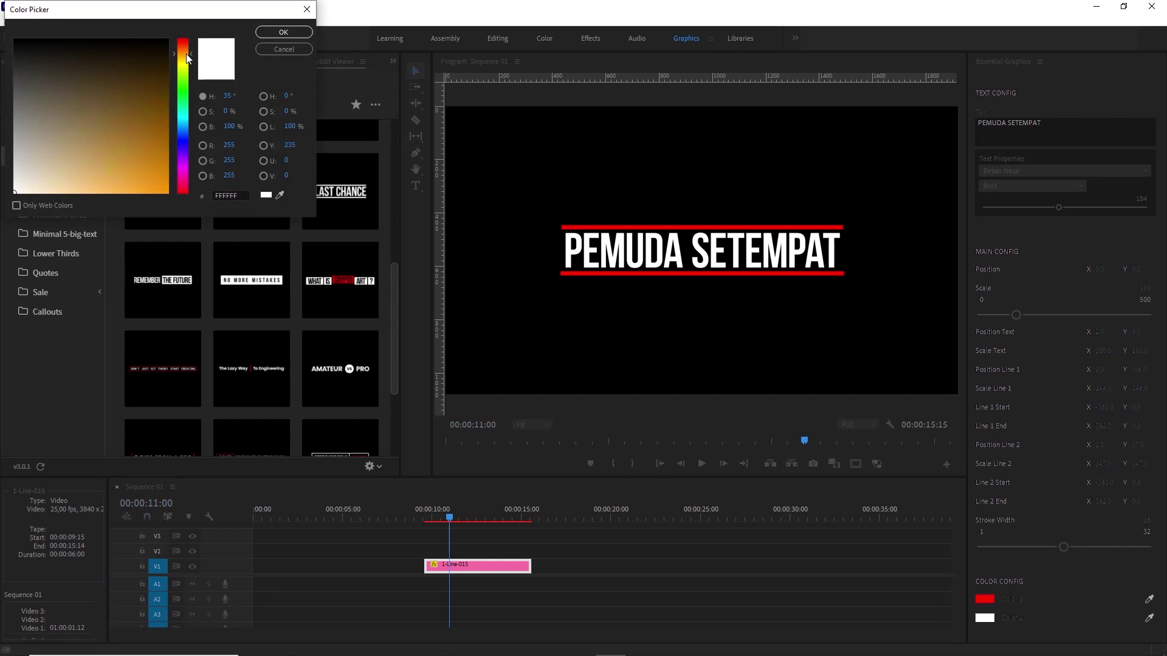
click(187, 65)
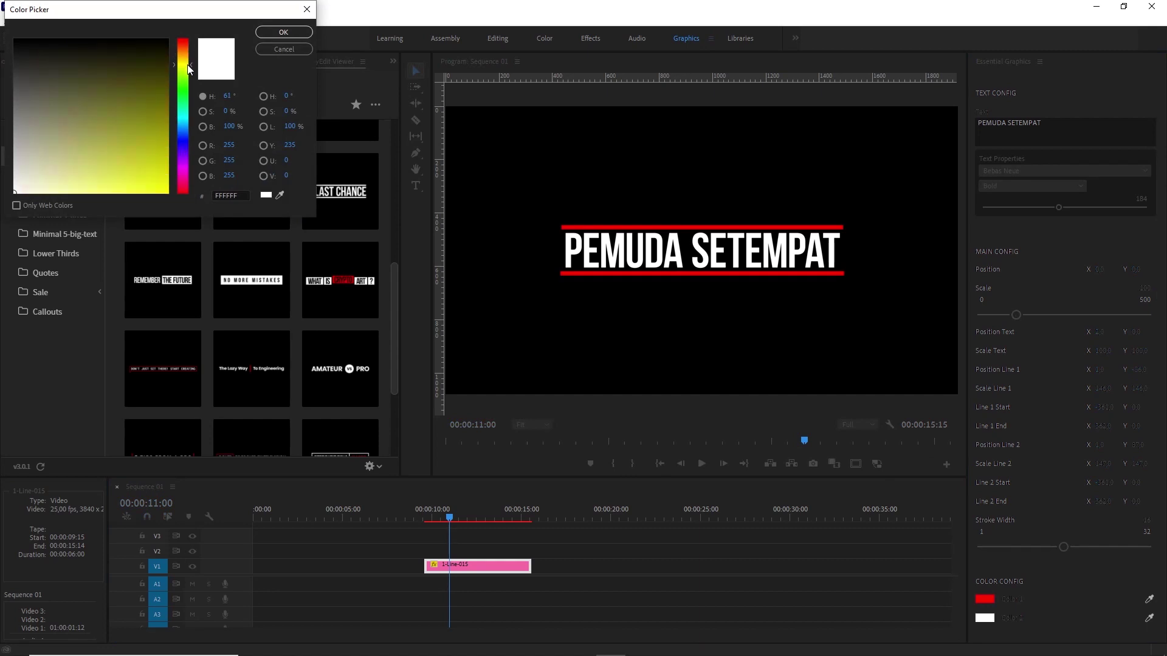
drag(165, 122, 166, 185)
click(285, 33)
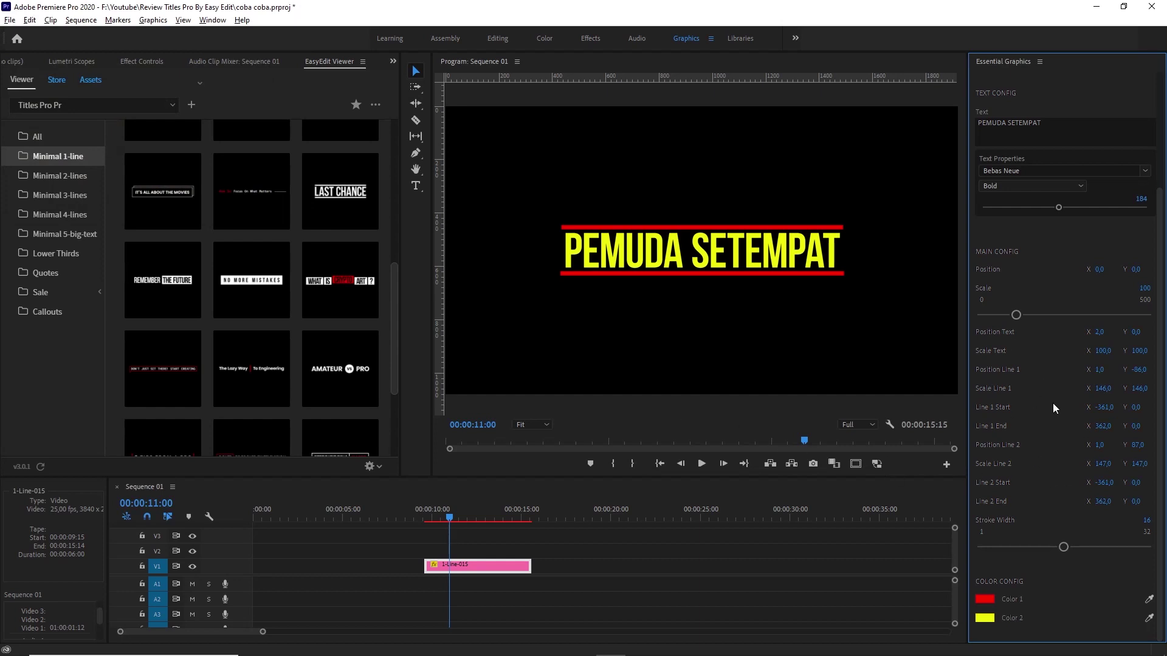
Set the Comp Config resolution to X 1080 and Y 1920
scroll(1157, 396, up, 3)
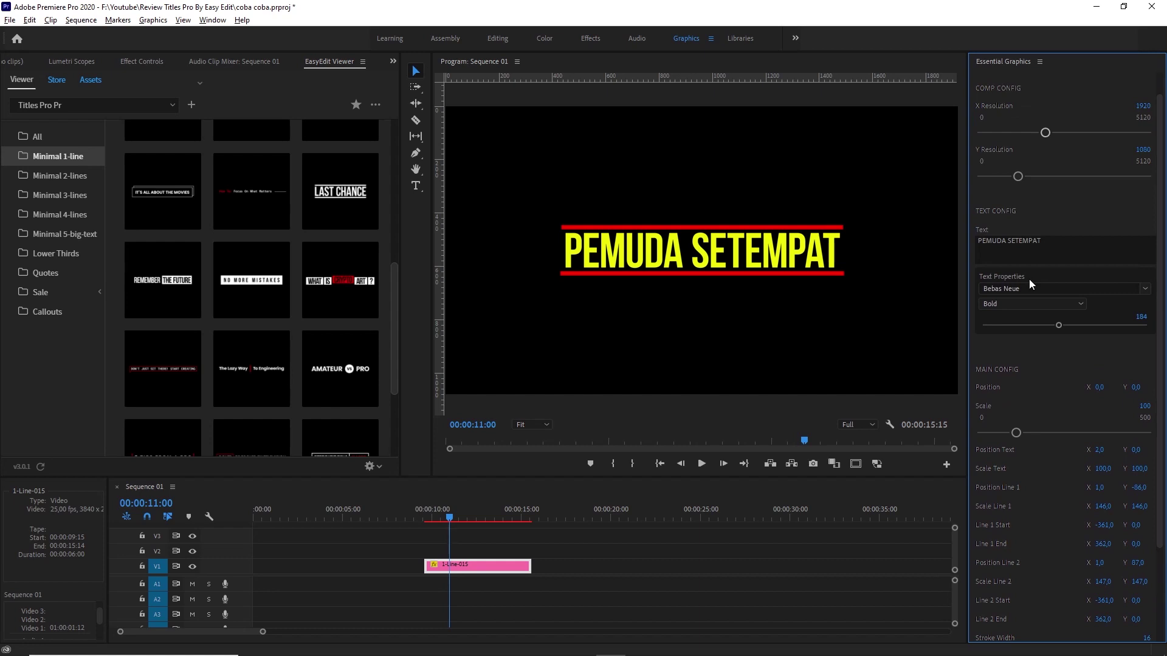
scroll(1159, 256, up, 1)
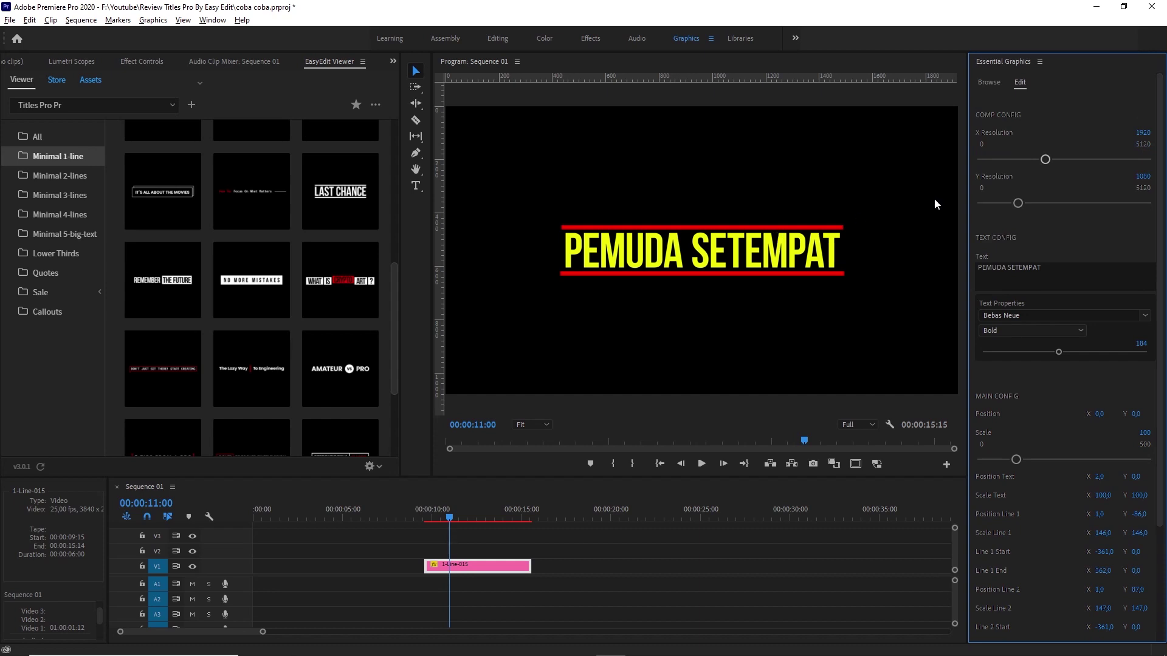
click(1144, 133)
text(1080)
key(Tab)
text(1920)
key(Return)
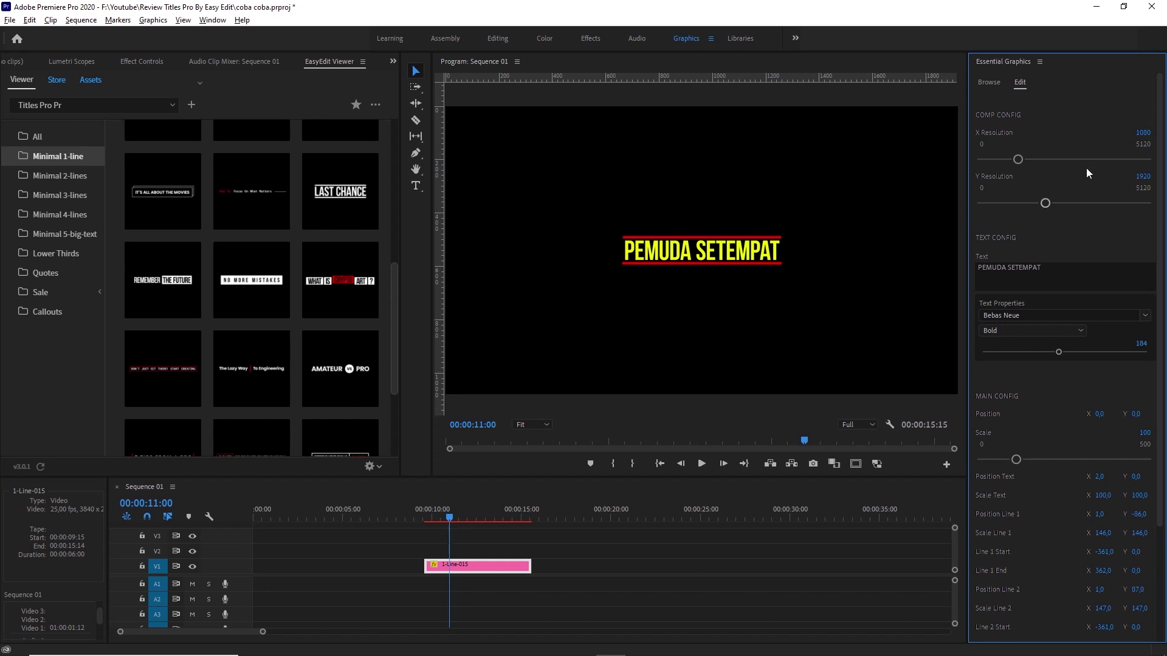
Try other X/Y resolutions, lowering Y to 3573, and adjust the title Scale
click(1149, 132)
text(1)
key(Tab)
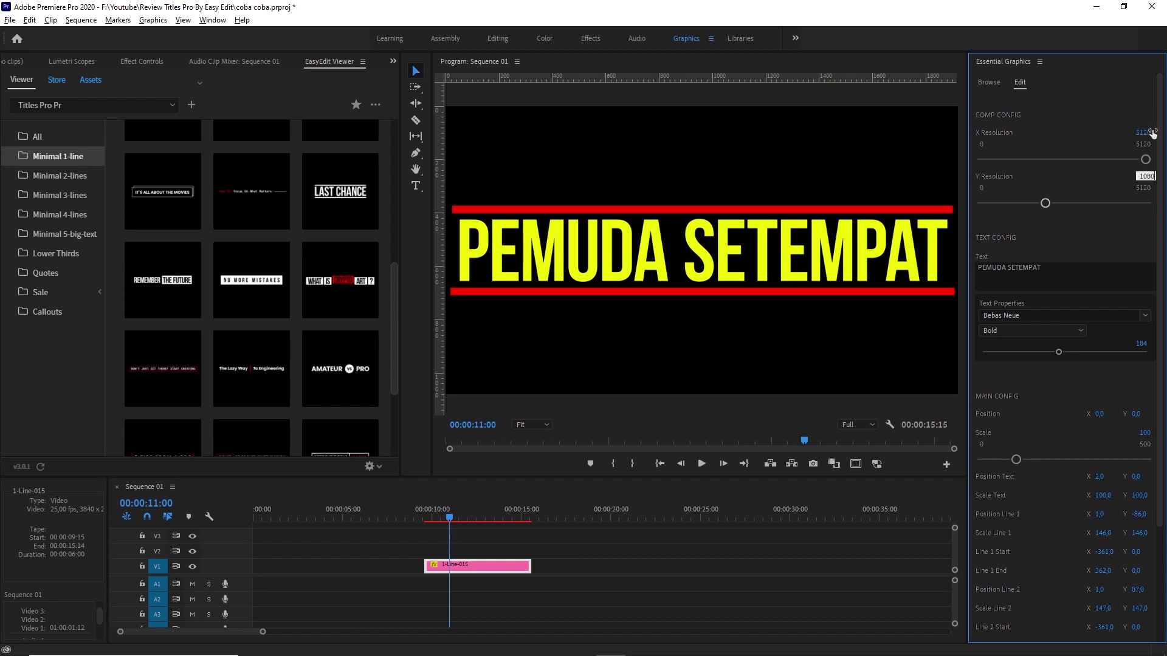
key(Tab)
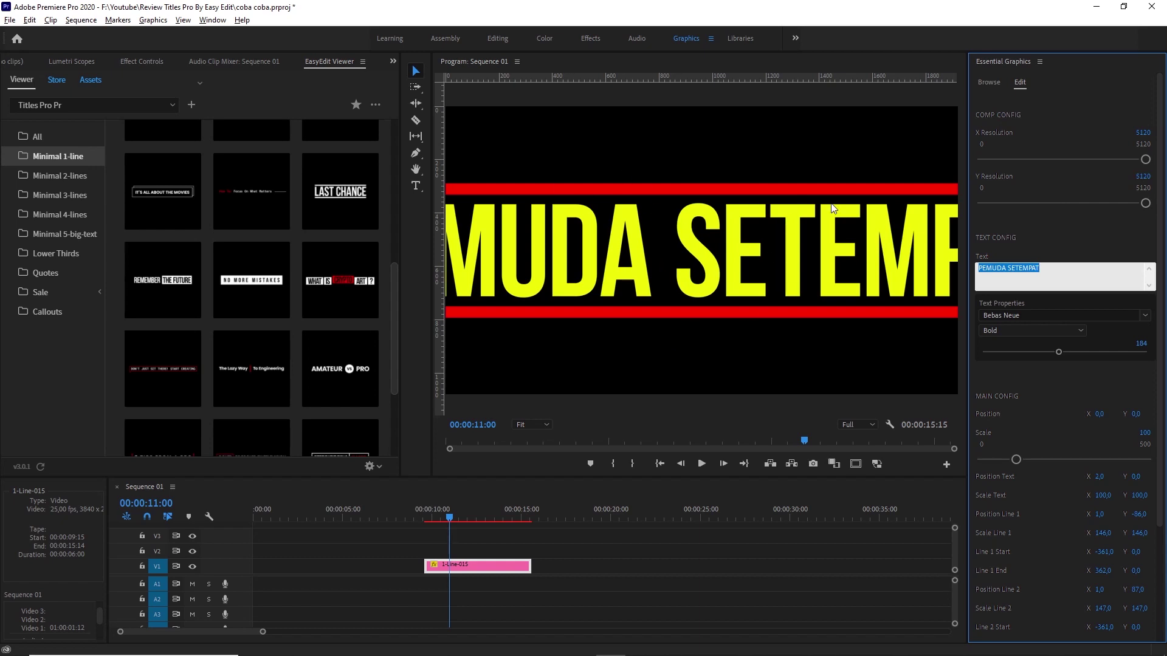
drag(1145, 203, 1097, 201)
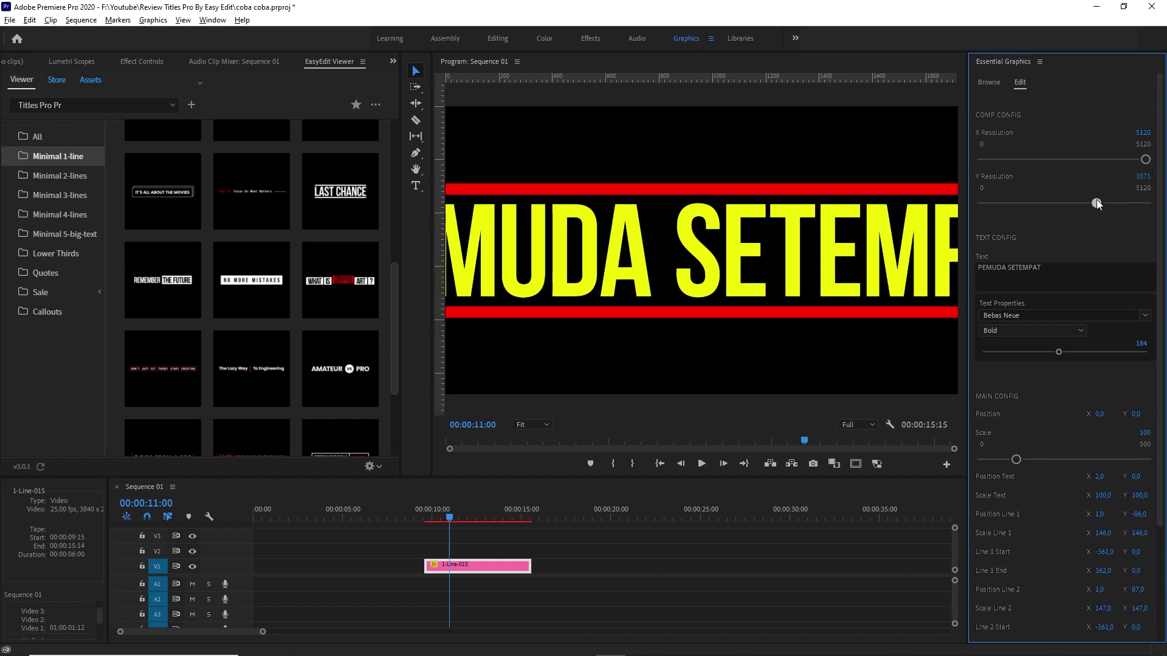
drag(1146, 159, 1061, 161)
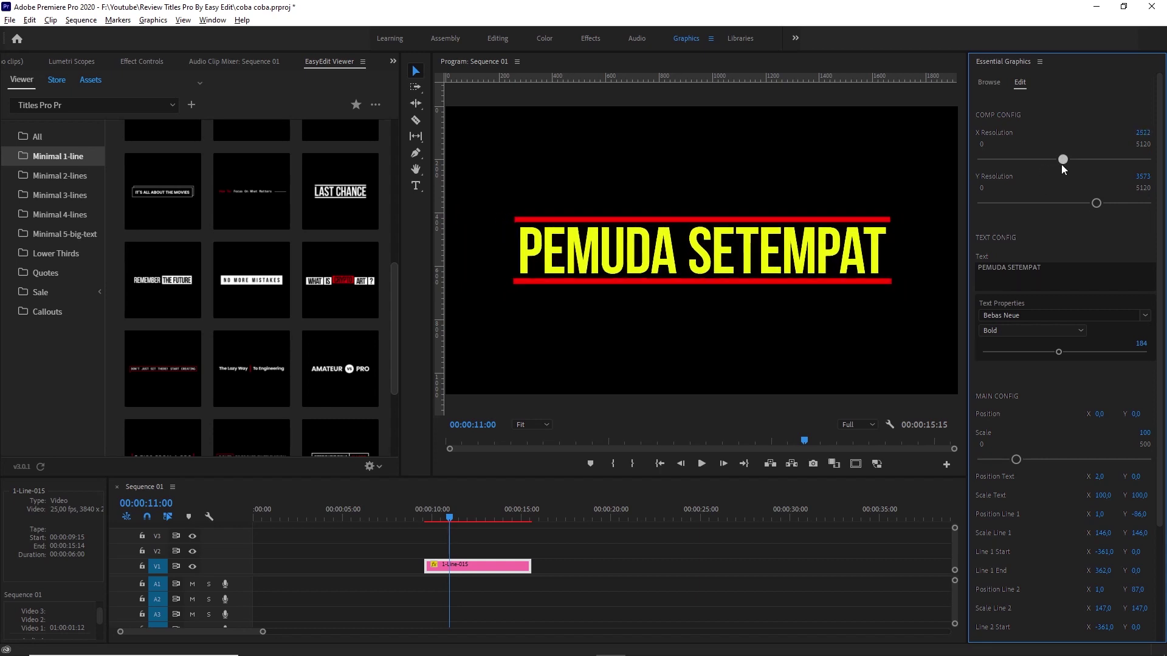
mouse_move(1017, 461)
mouse_down()
mouse_move(1003, 462)
mouse_move(1016, 464)
mouse_up()
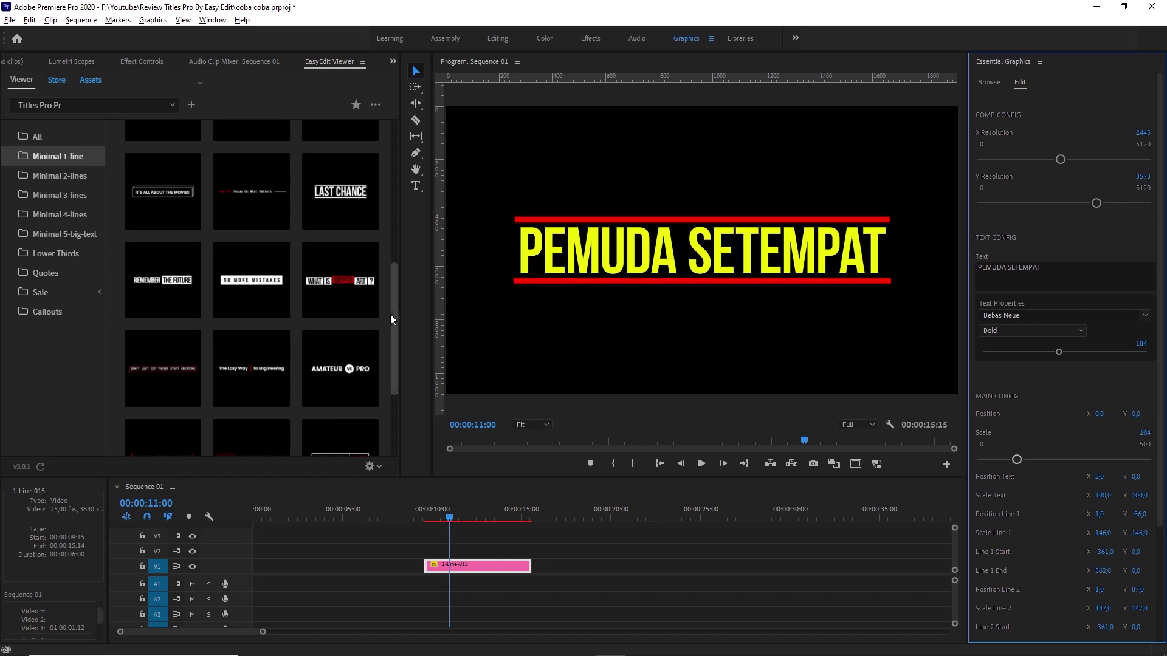
Delete the PEMUDA SETEMPAT clip from Sequence 01
click(476, 542)
key(space)
drag(462, 580, 460, 582)
Delete the previous title clip and open the Minimal 2-lines template folder
key(Delete)
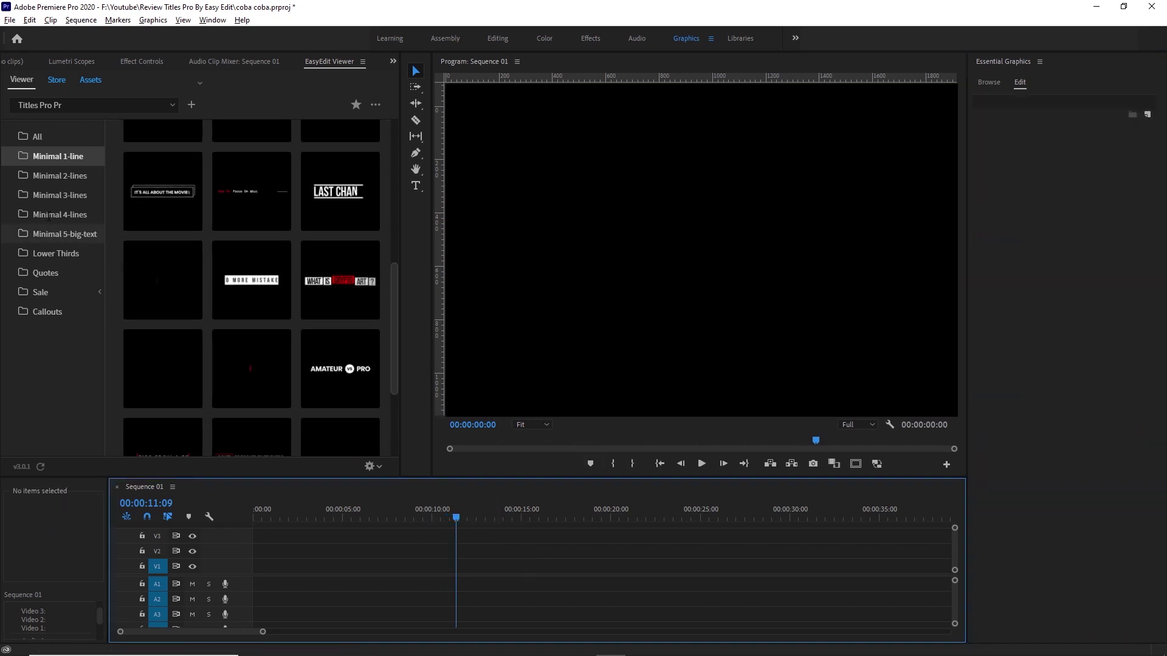
click(60, 176)
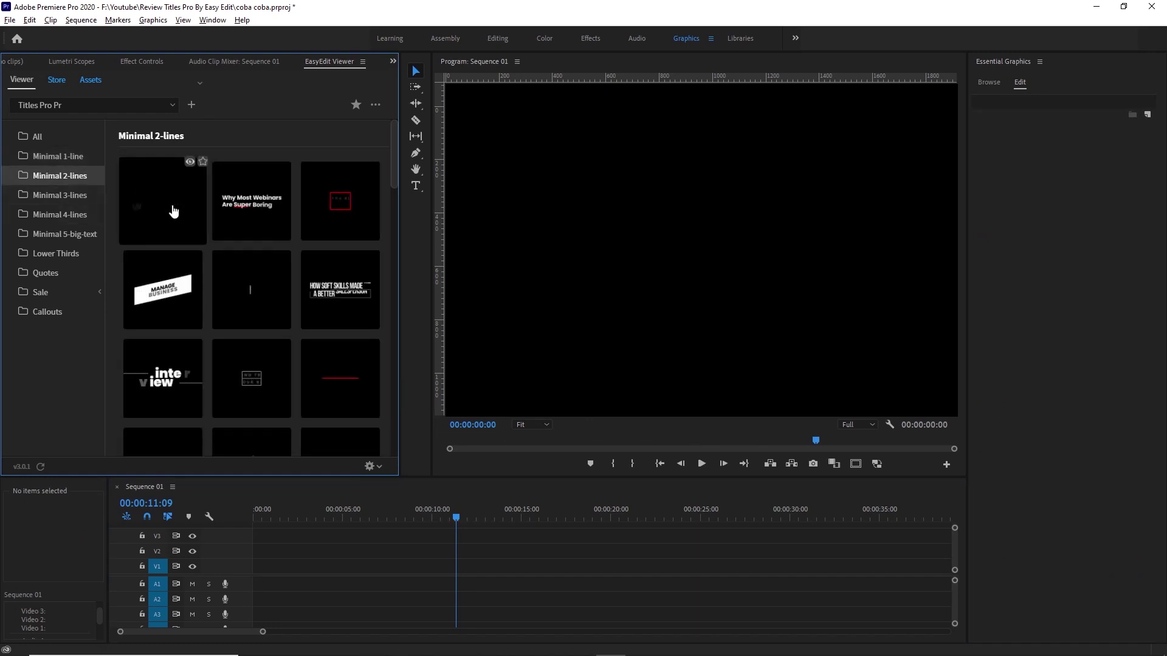
mouse_move(169, 296)
mouse_move(170, 216)
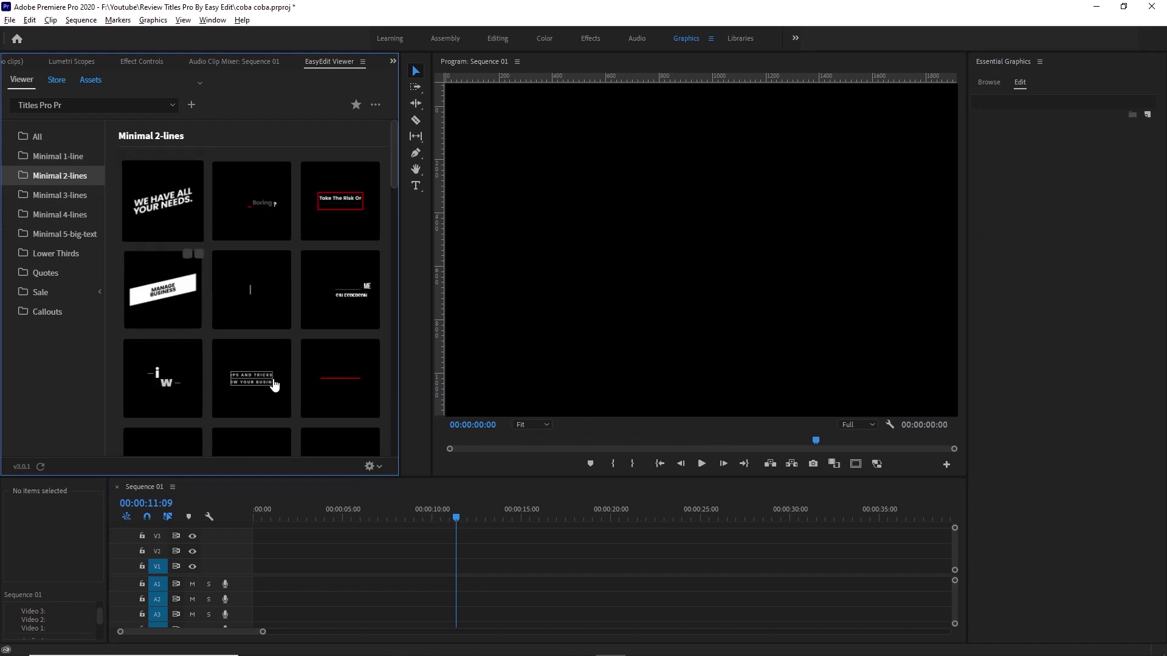
mouse_move(344, 293)
Change the template preview settings and browse the Minimal 2-lines thumbnails like 'THINK BIG.'
click(370, 466)
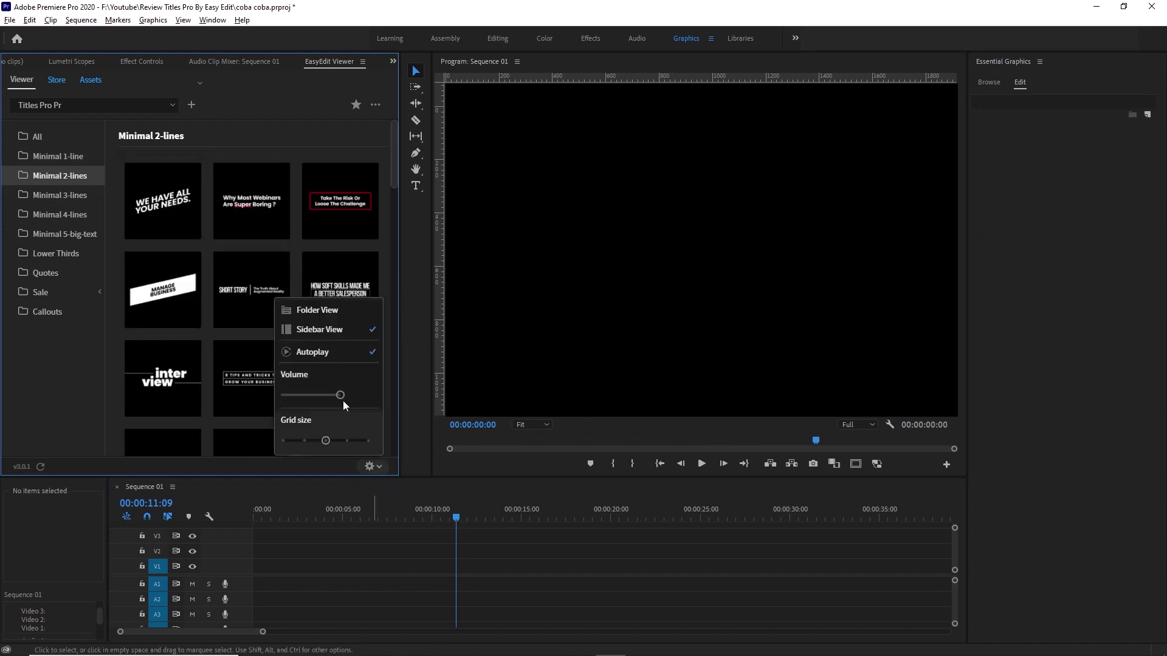
click(372, 351)
scroll(396, 166, down, 1)
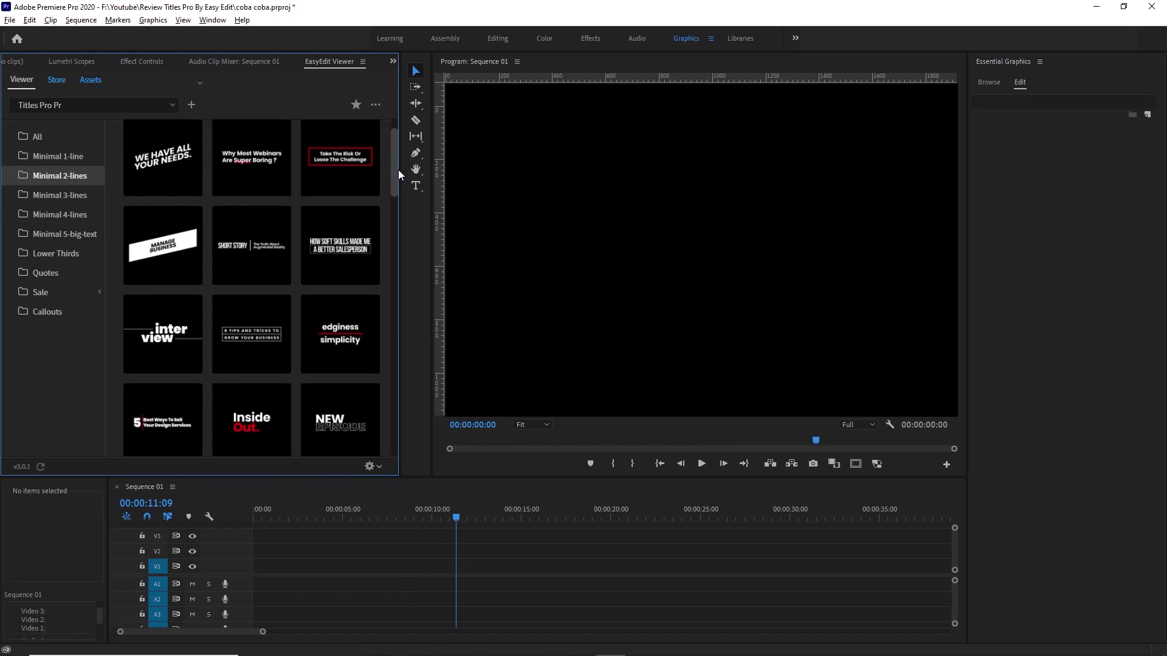
scroll(399, 170, down, 1)
scroll(400, 154, up, 2)
mouse_move(156, 228)
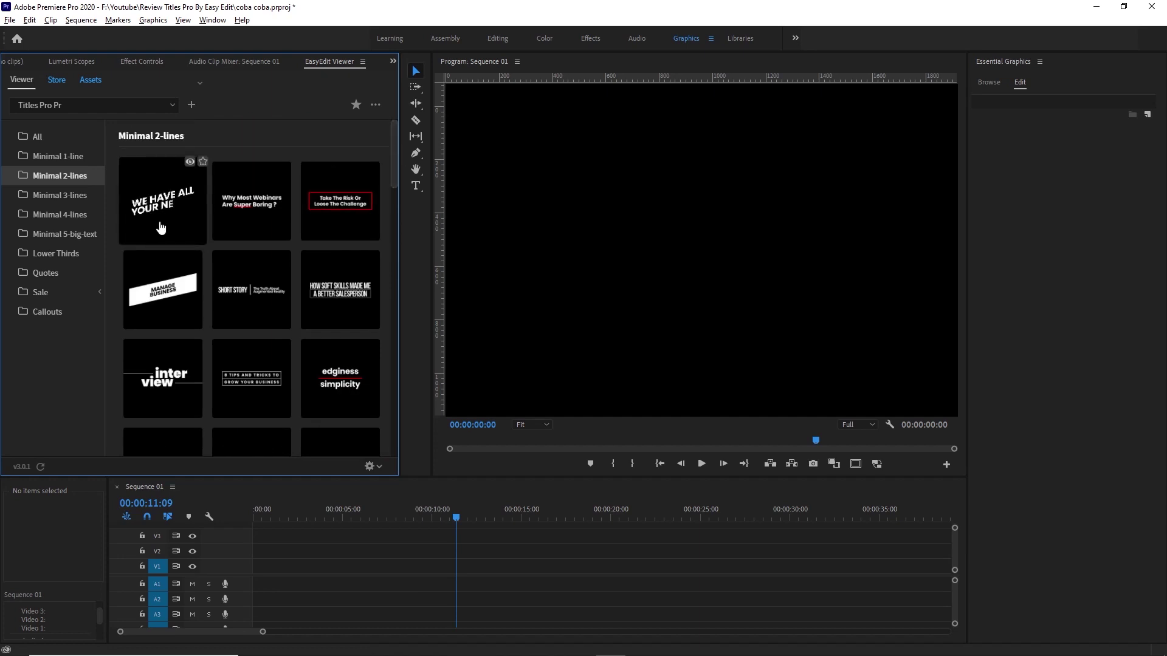
drag(392, 164, 385, 252)
mouse_move(345, 217)
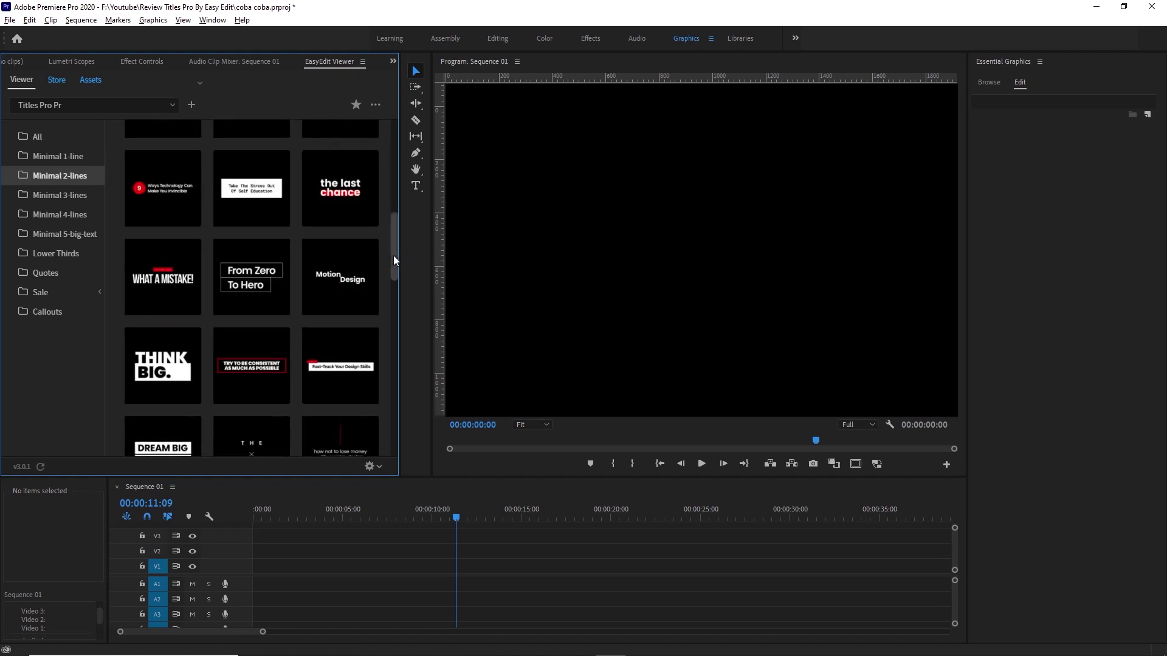
mouse_move(186, 377)
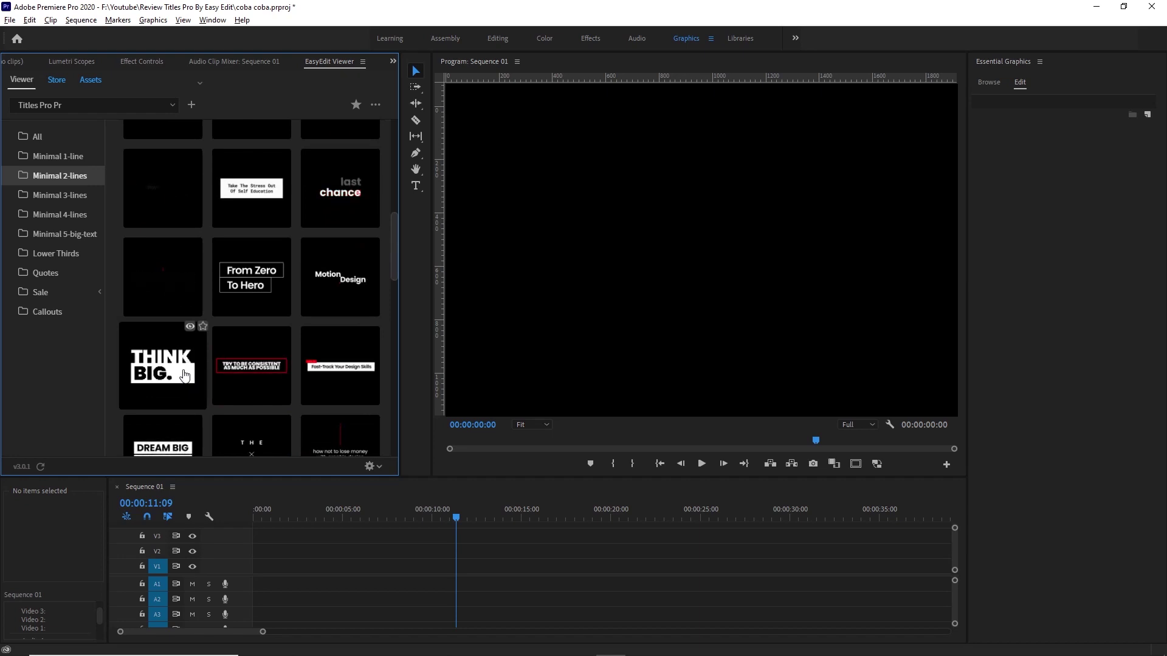
Insert the THINK BIG. template on V1 and retype its first line as PEMUDA
double_click(193, 377)
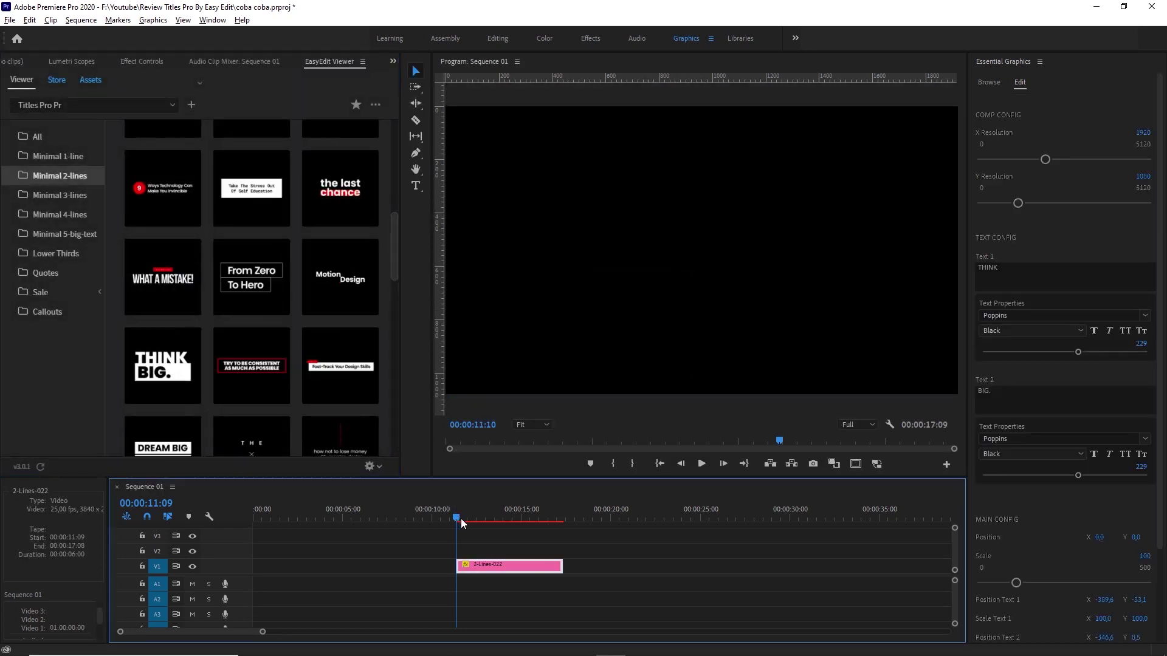
drag(462, 524, 471, 521)
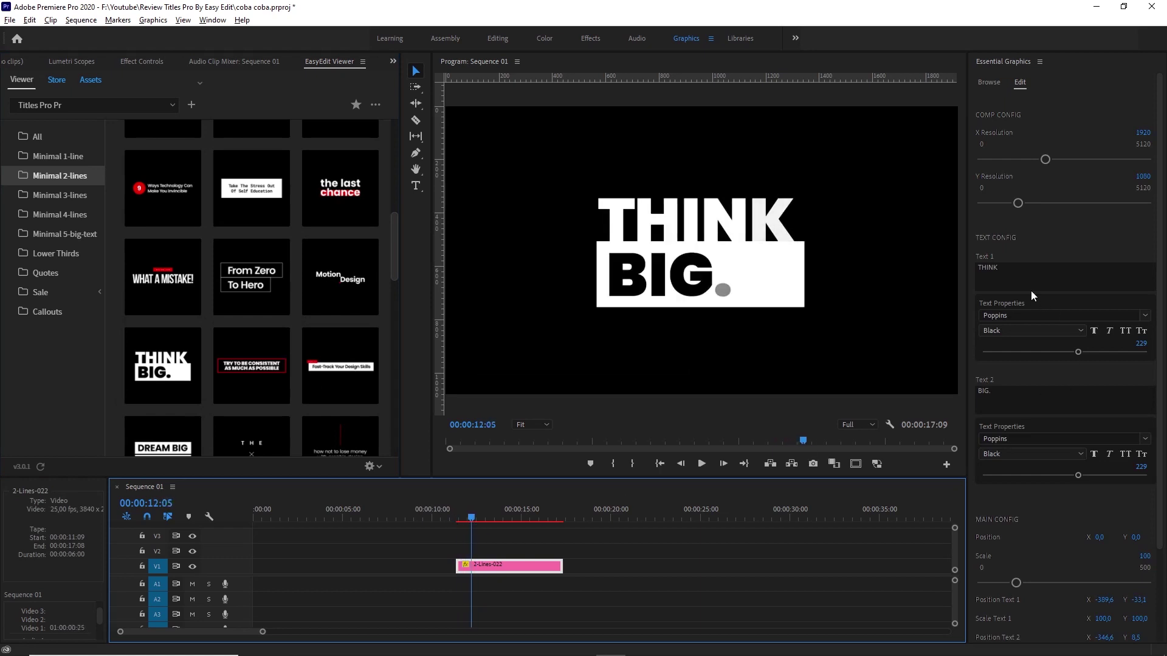
click(1018, 270)
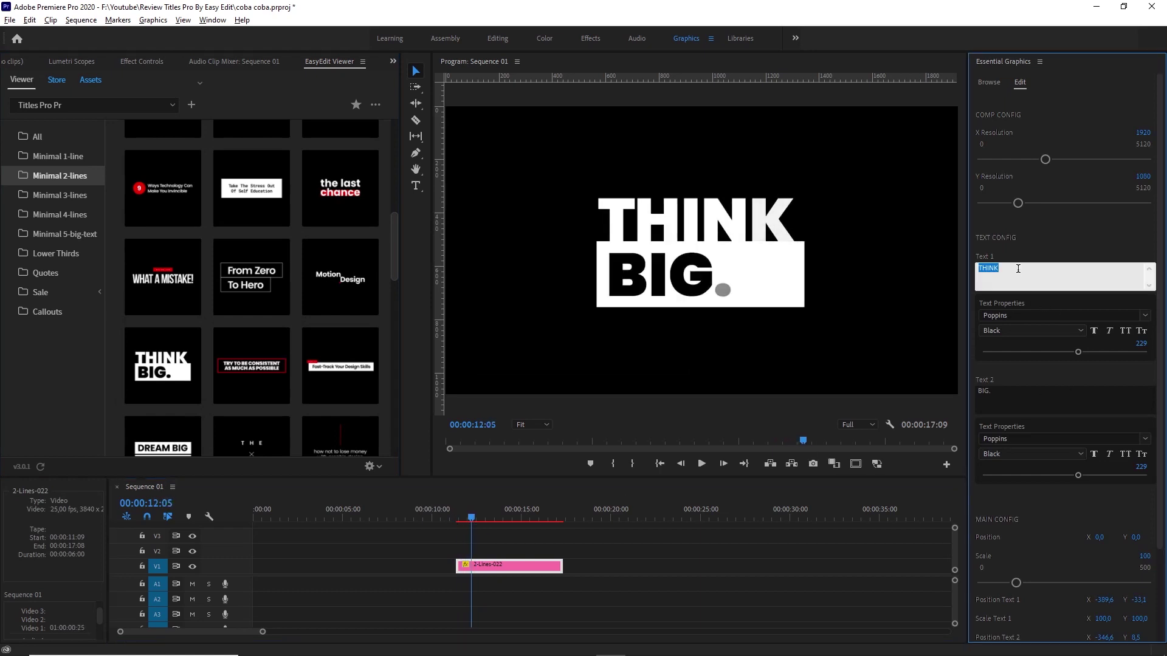
text(PEMUDA)
click(995, 390)
text(SETEMPAT.)
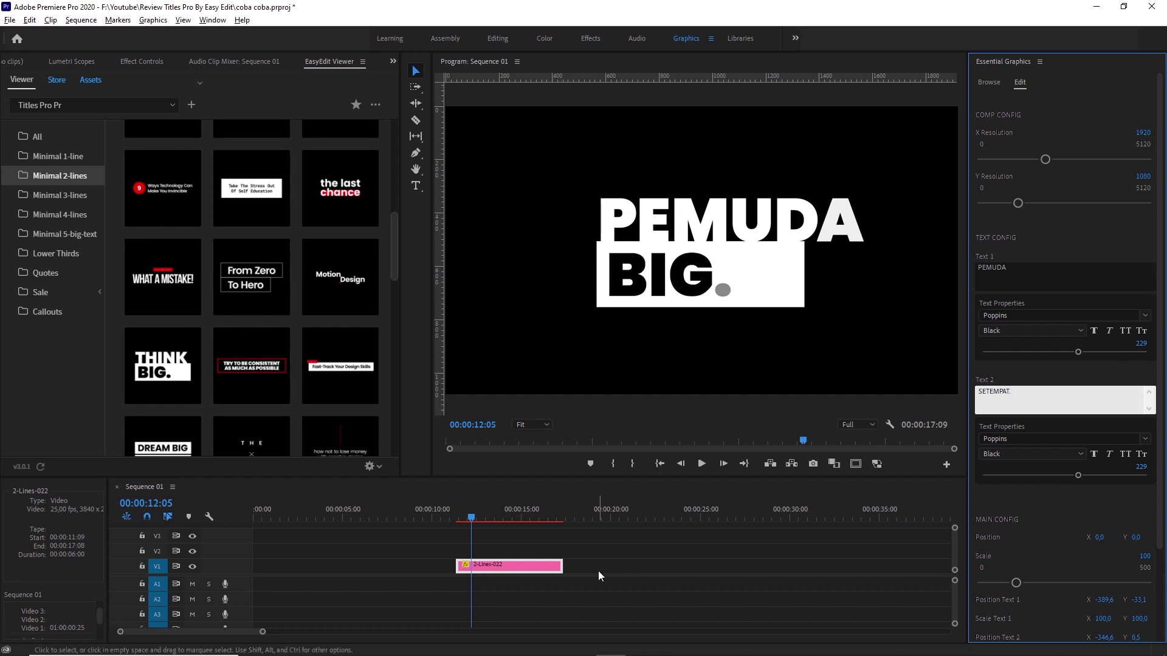
Set the second line to SETEMPAT. and reselect the title clip
click(599, 576)
click(466, 518)
click(474, 566)
click(484, 518)
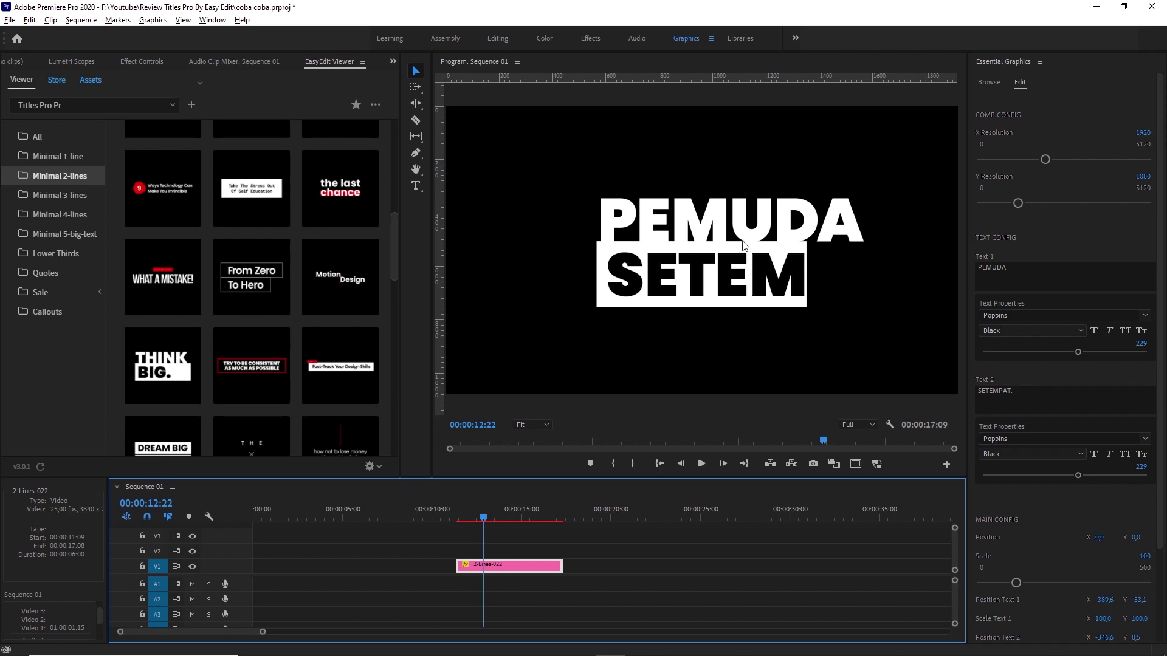
Reduce Scale Text 2 to about 59 so SETEMPAT. fits its box
scroll(1164, 341, down, 3)
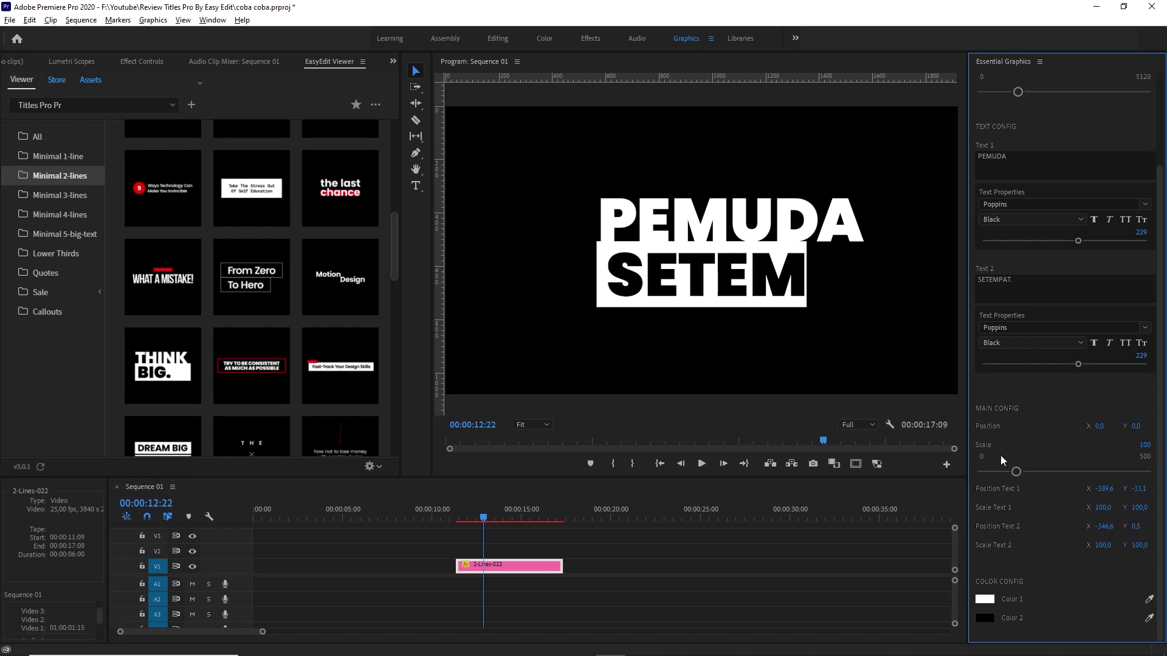
drag(1016, 471, 1015, 472)
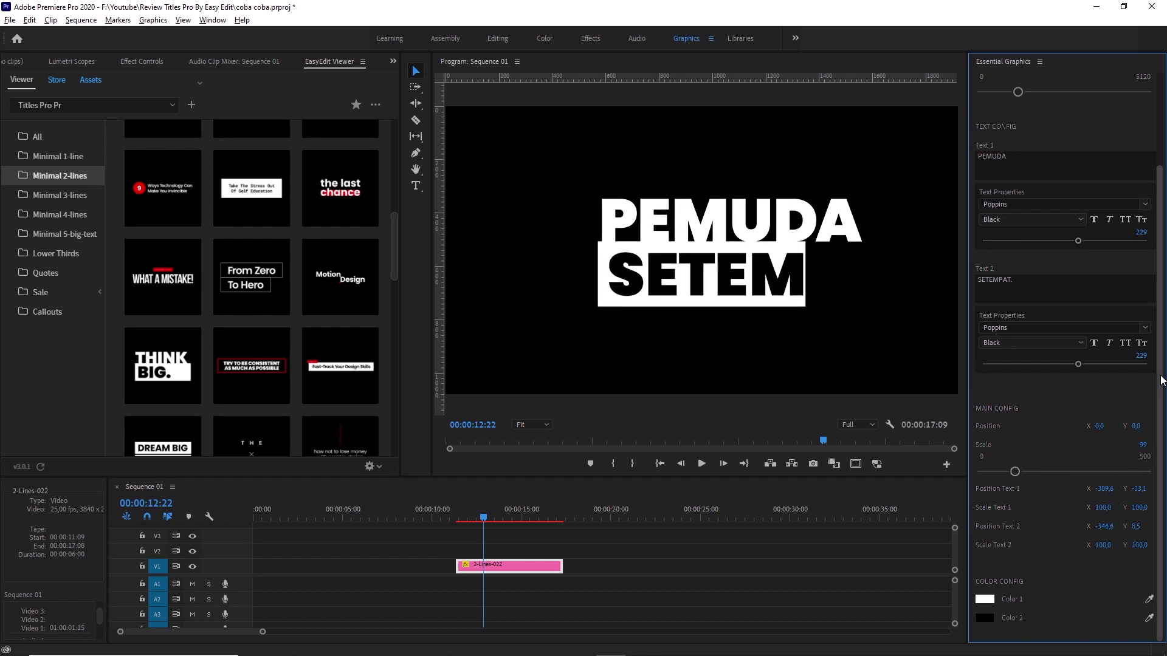
drag(1162, 381, 1163, 395)
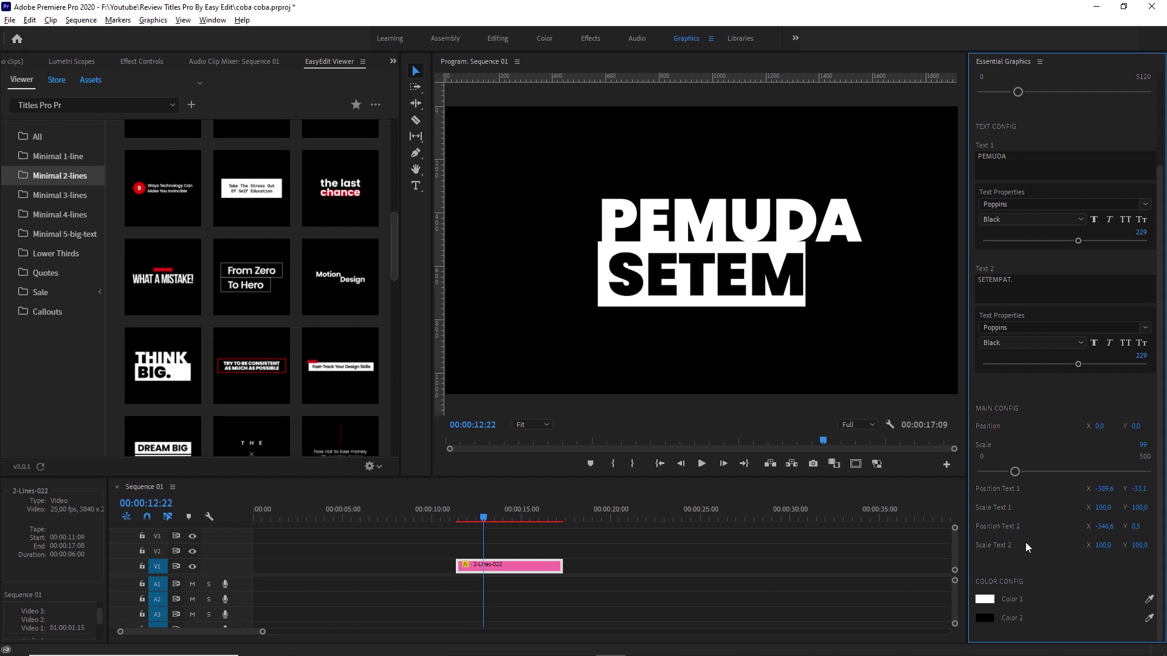
mouse_move(1059, 557)
mouse_down()
mouse_move(1036, 562)
mouse_move(1039, 530)
mouse_move(1055, 532)
mouse_up()
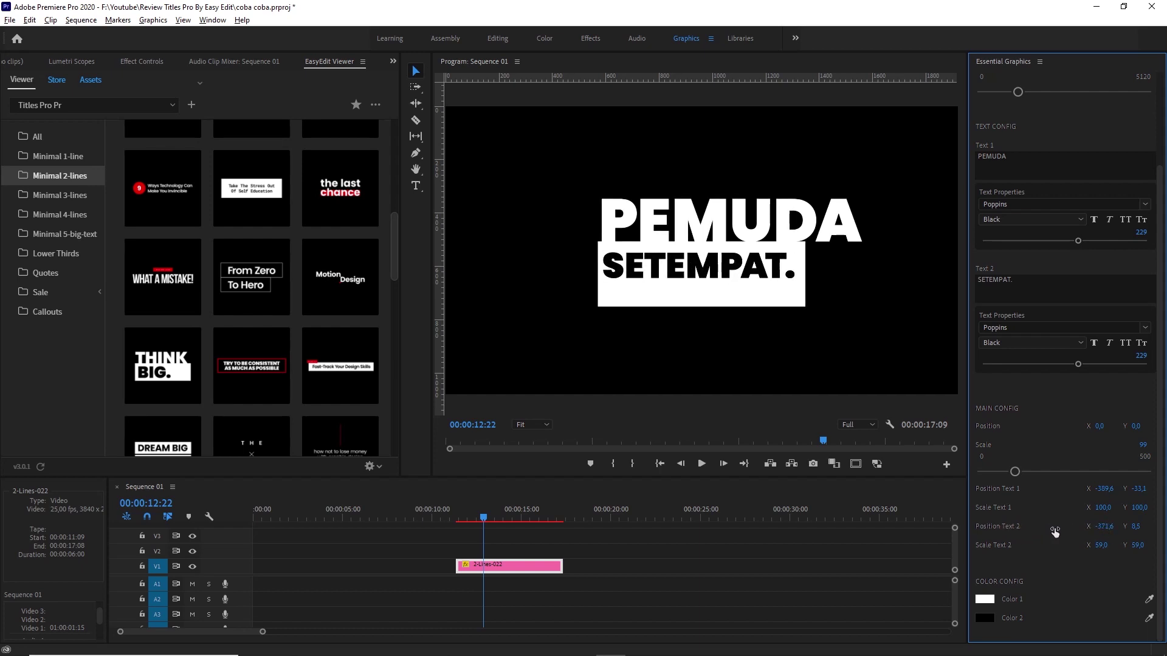
Play the sequence from the title's start to preview the result
click(471, 524)
key(Up)
key(space)
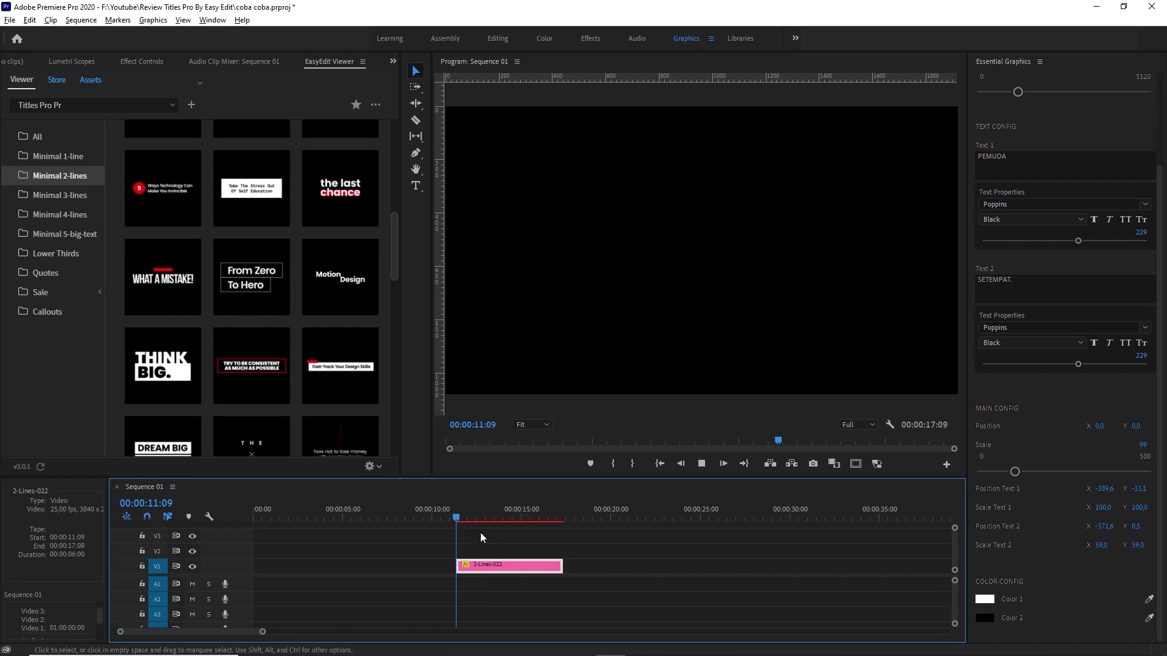
Stop the preview playback and reselect the PEMUDA SETEMPAT title clip
click(498, 541)
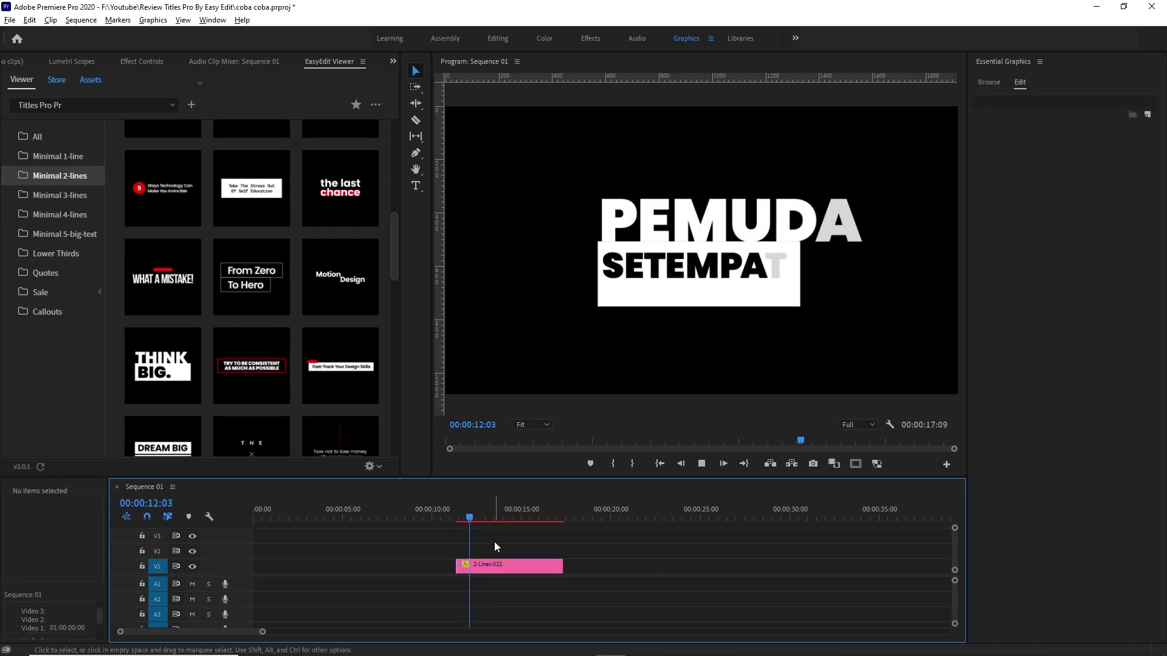
key(space)
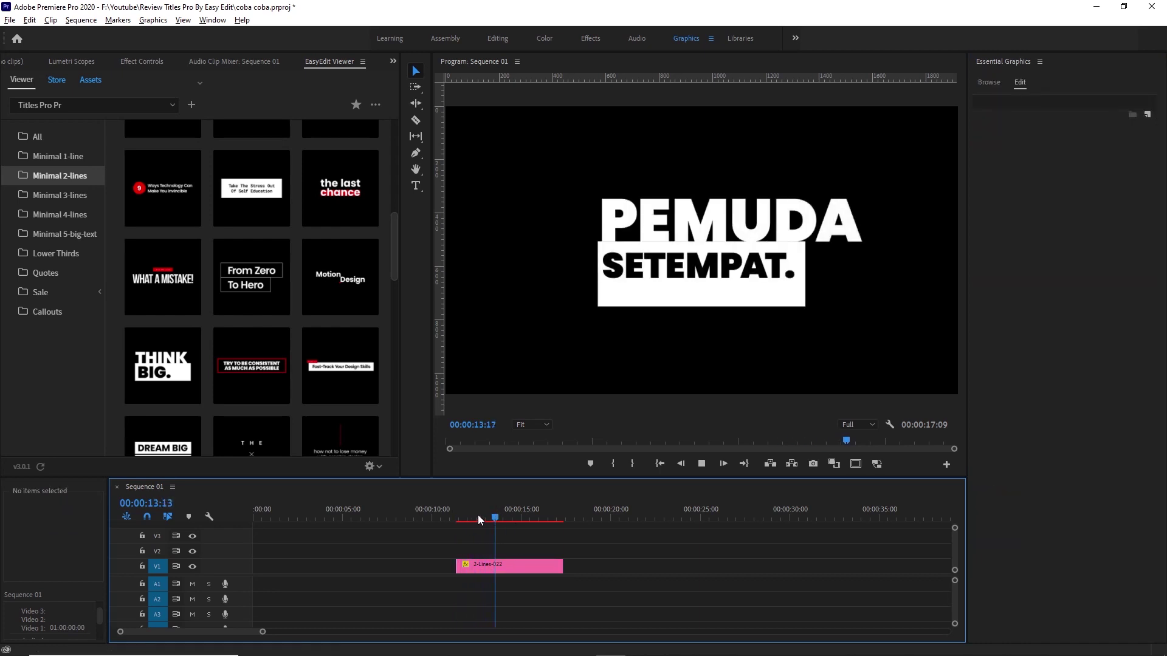
click(479, 565)
scroll(365, 395, down, 3)
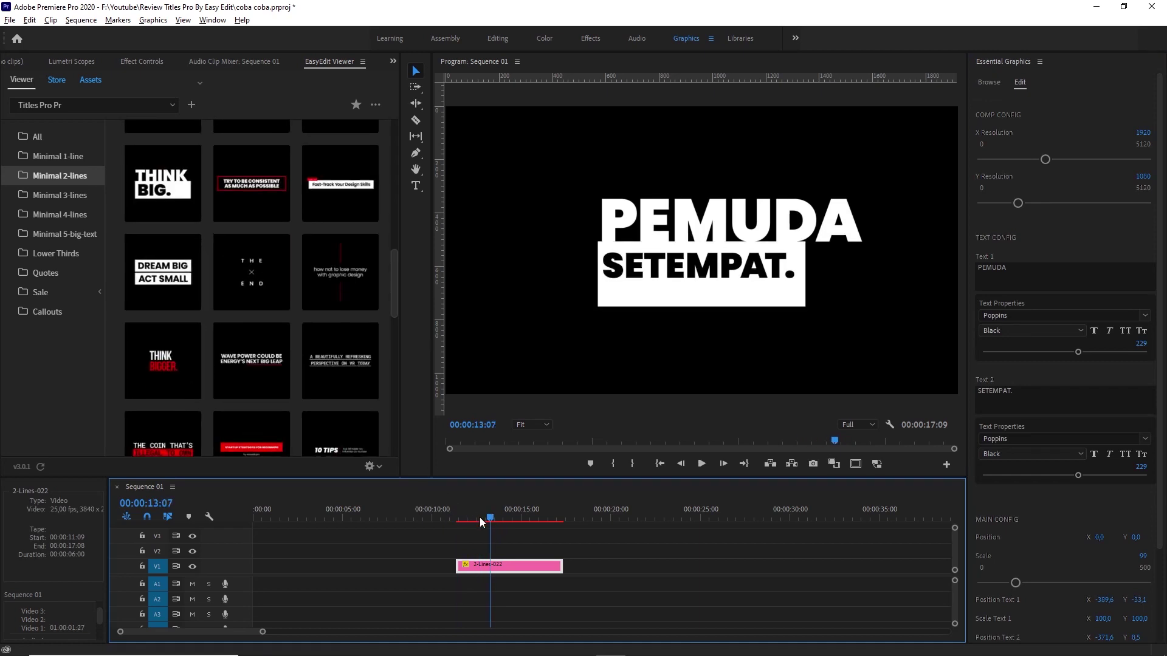
scroll(364, 413, down, 1)
scroll(358, 422, down, 2)
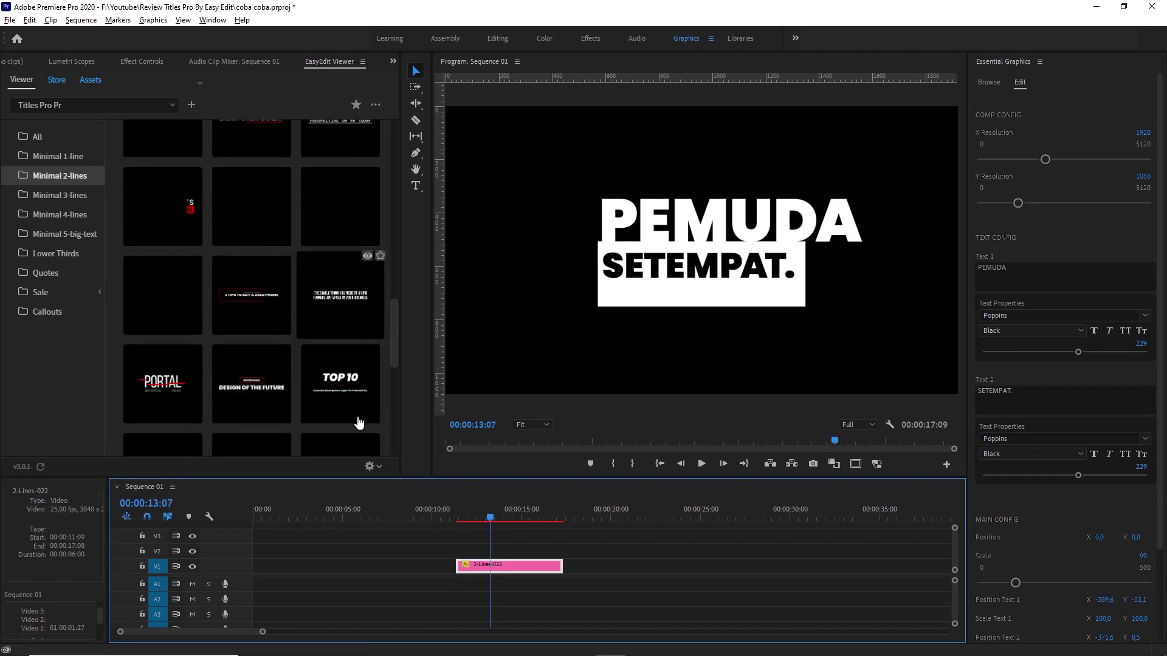
scroll(358, 424, down, 1)
scroll(355, 424, up, 2)
scroll(355, 424, up, 1)
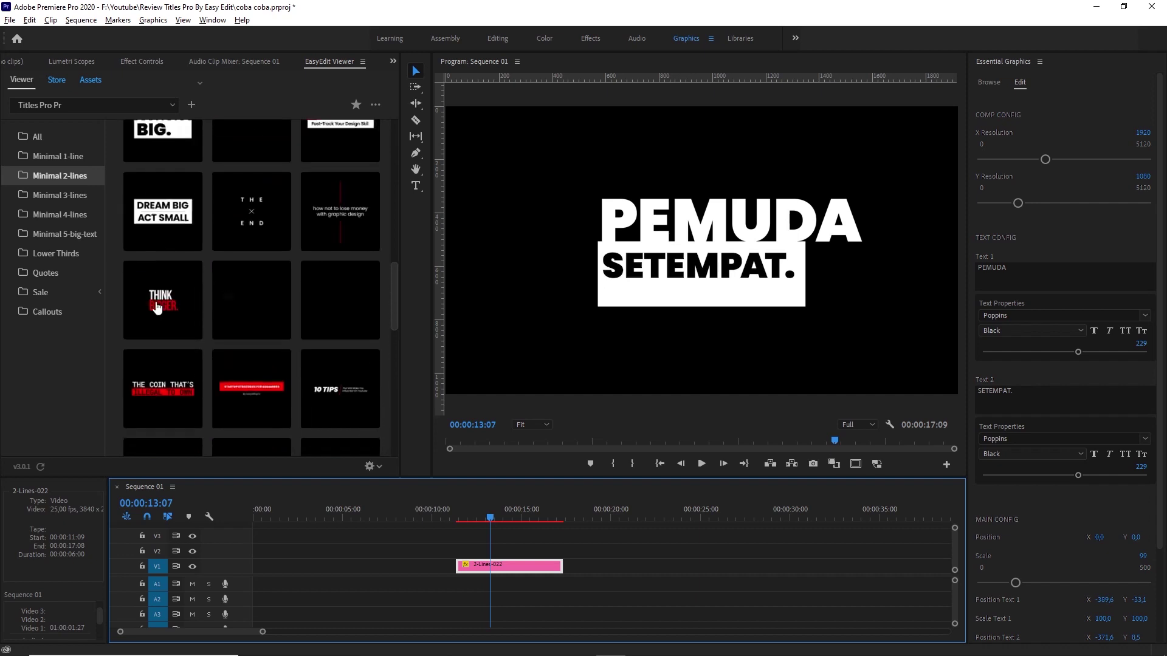
Browse the Minimal folders and insert the '5 Tips and Tricks' Big-Text-017 template on V2
click(60, 195)
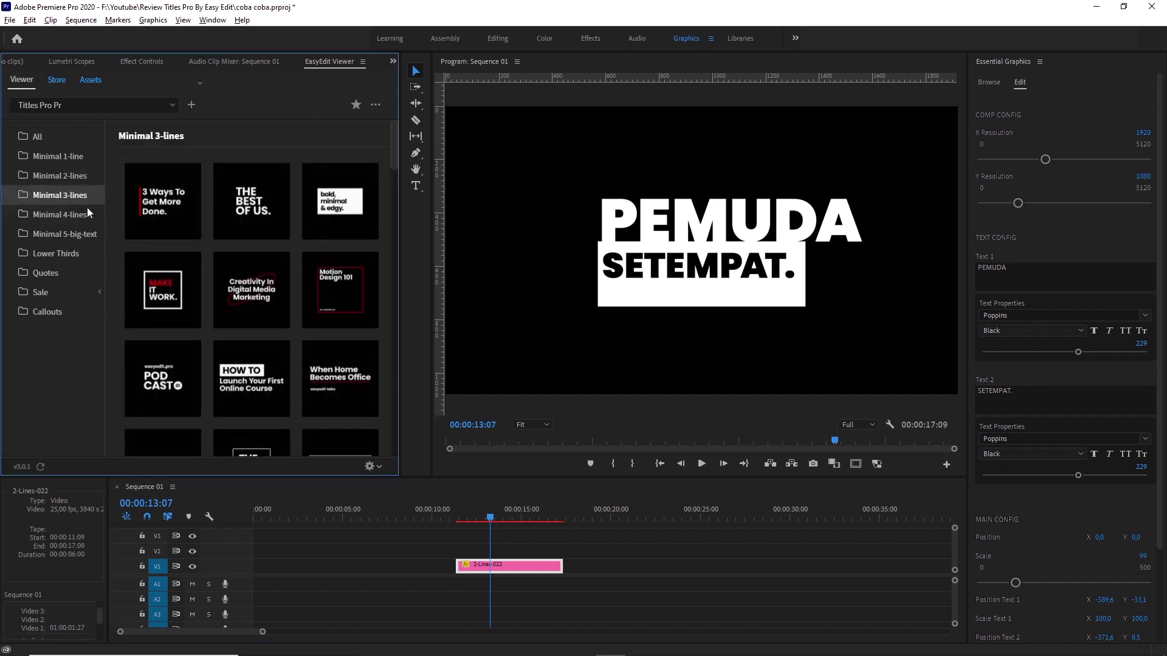
click(58, 156)
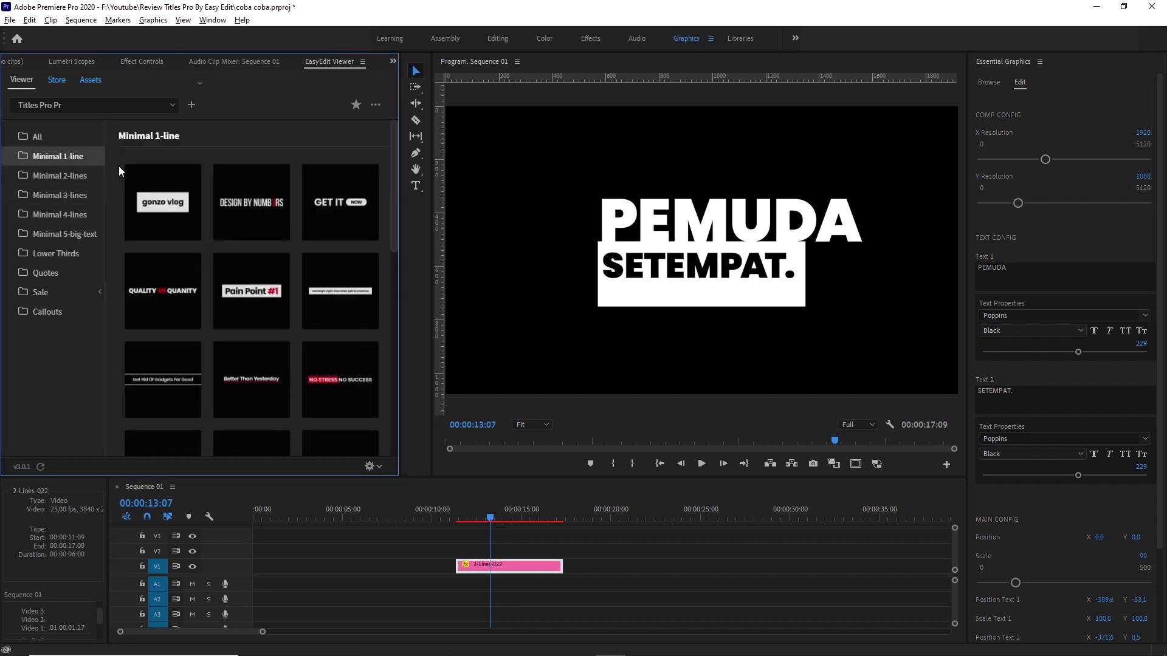
click(60, 176)
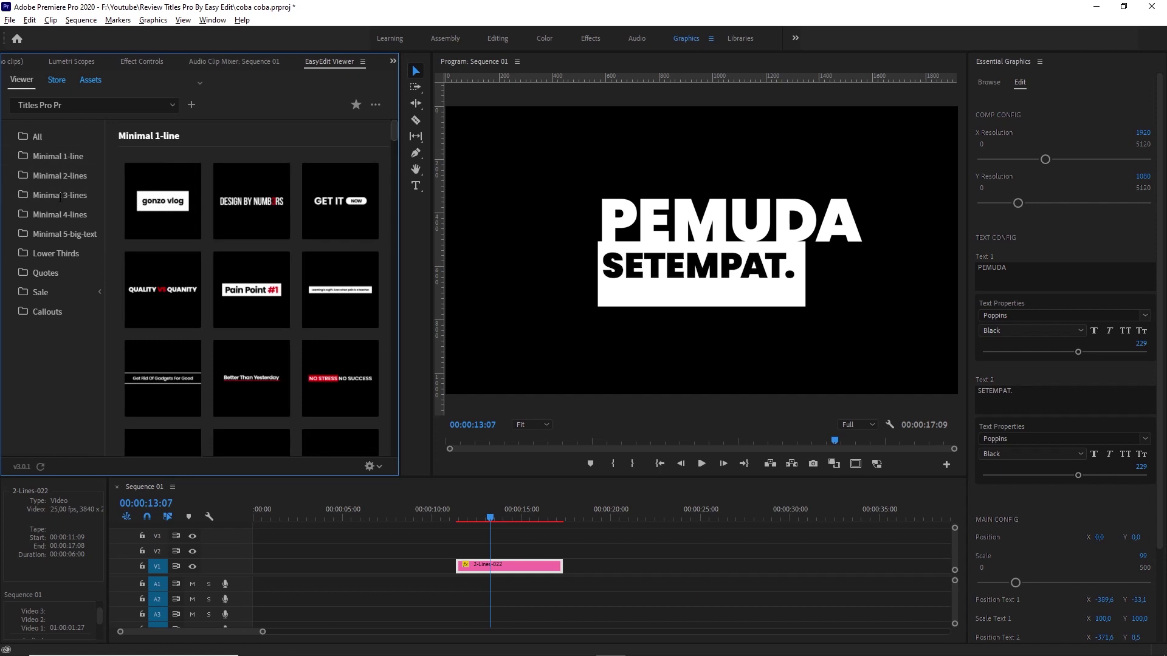
click(55, 196)
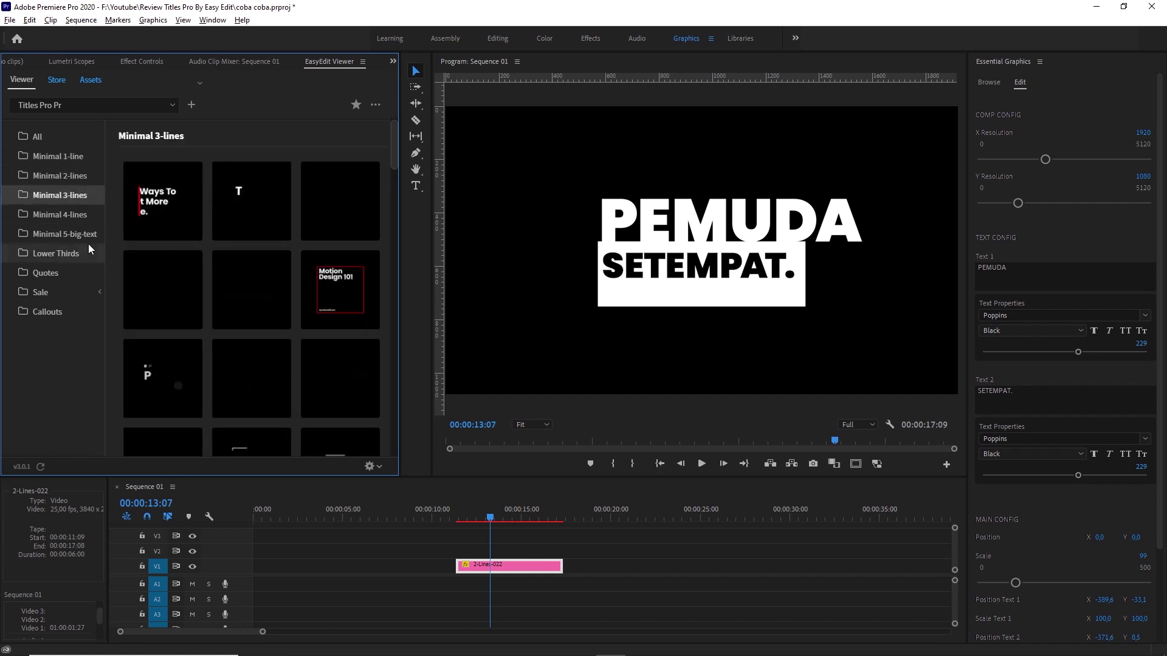
click(68, 219)
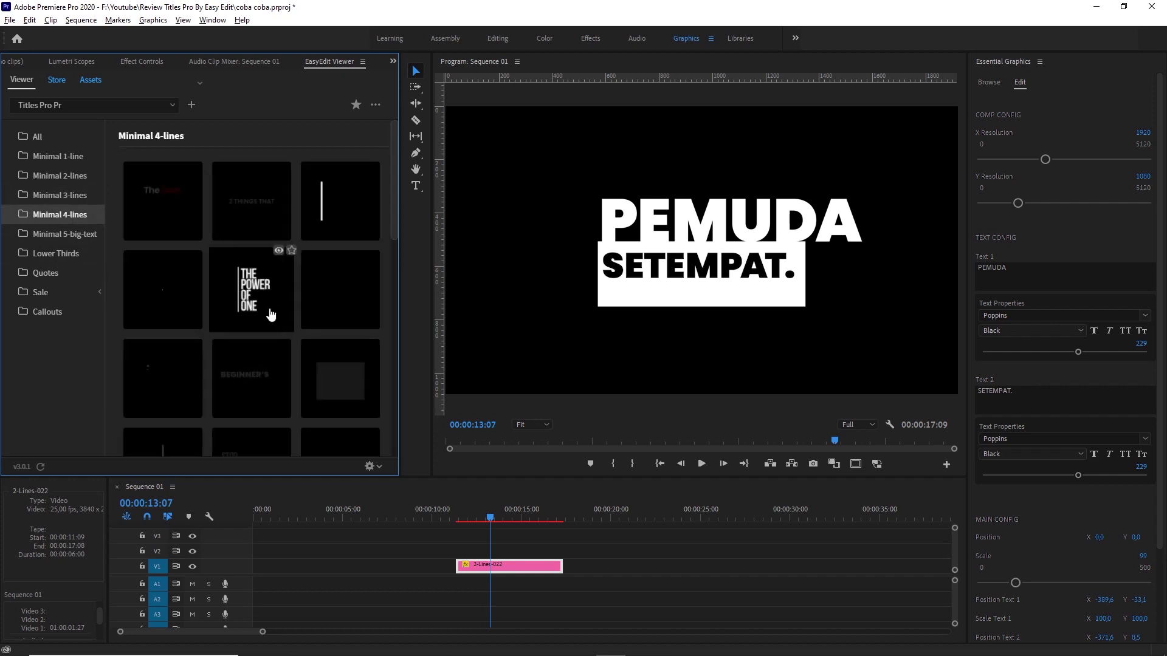
click(65, 236)
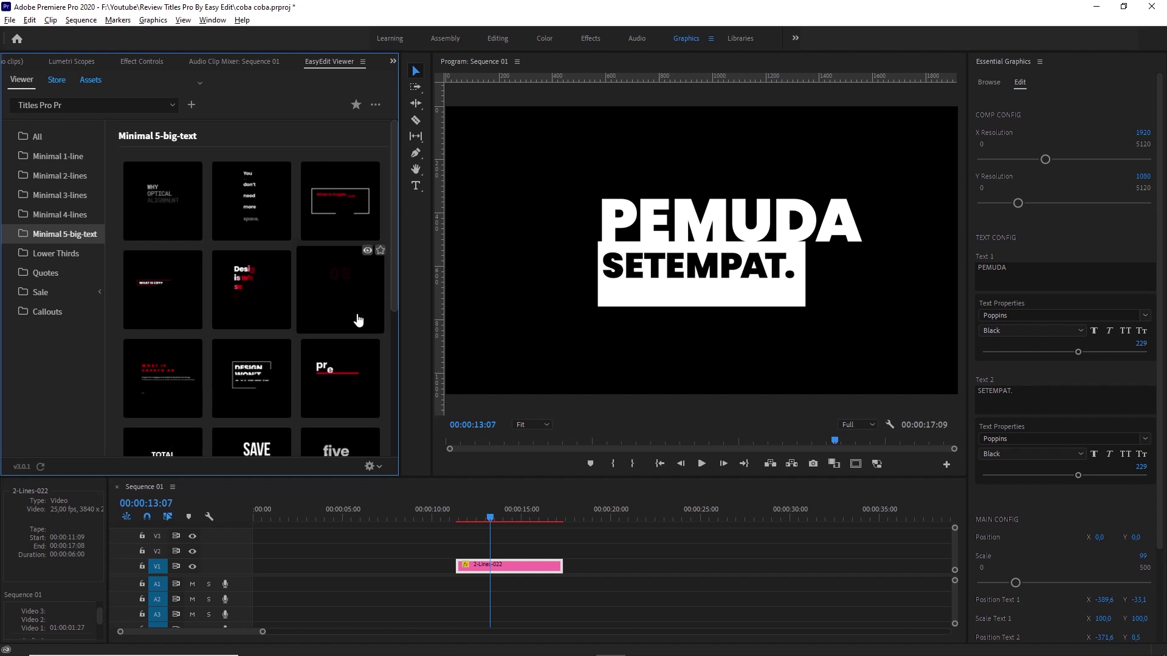
mouse_move(396, 281)
mouse_down()
mouse_move(384, 420)
mouse_move(403, 257)
mouse_move(387, 385)
mouse_up()
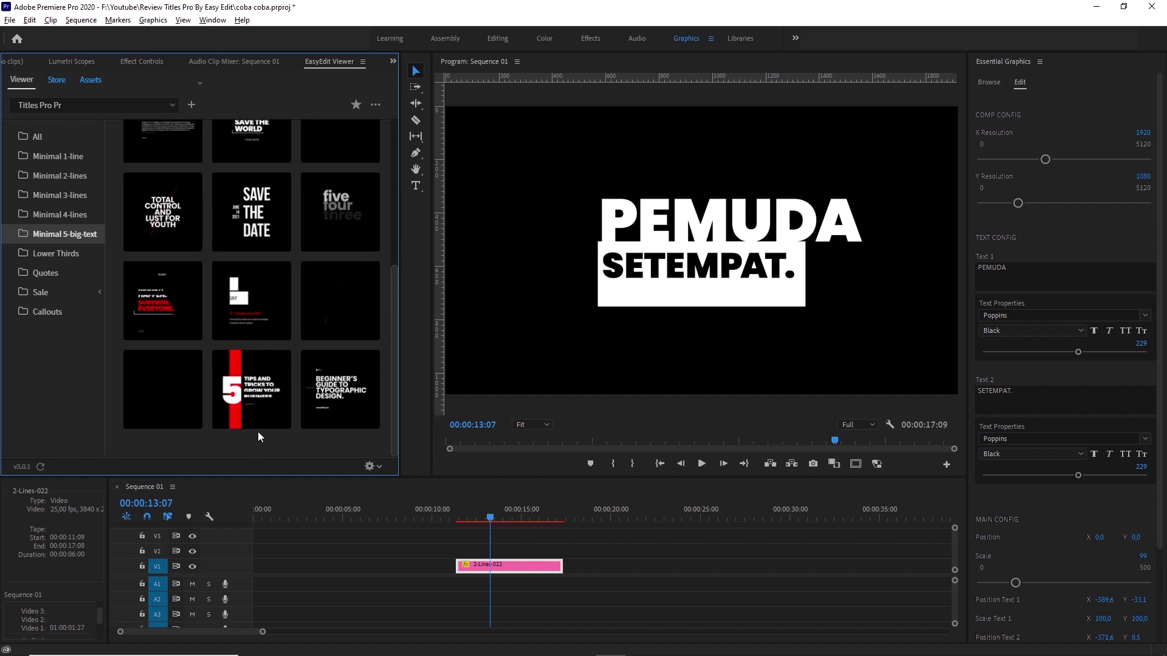
click(259, 392)
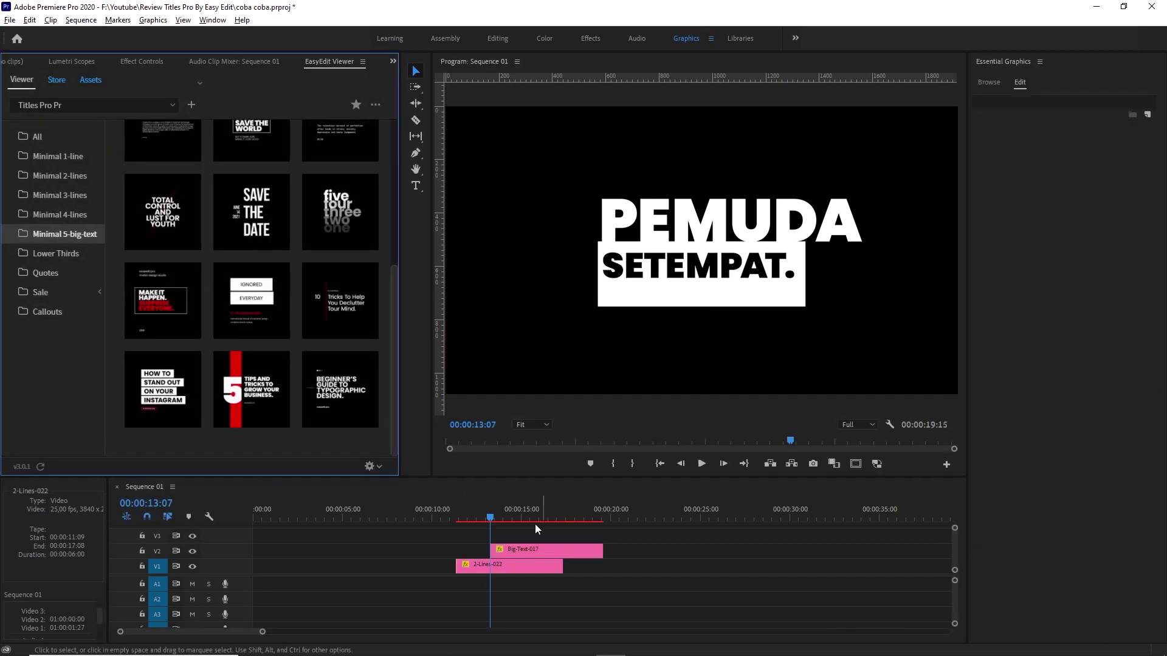
Move the Big-Text-017 clip later so it follows the first title
click(566, 553)
drag(552, 553, 644, 559)
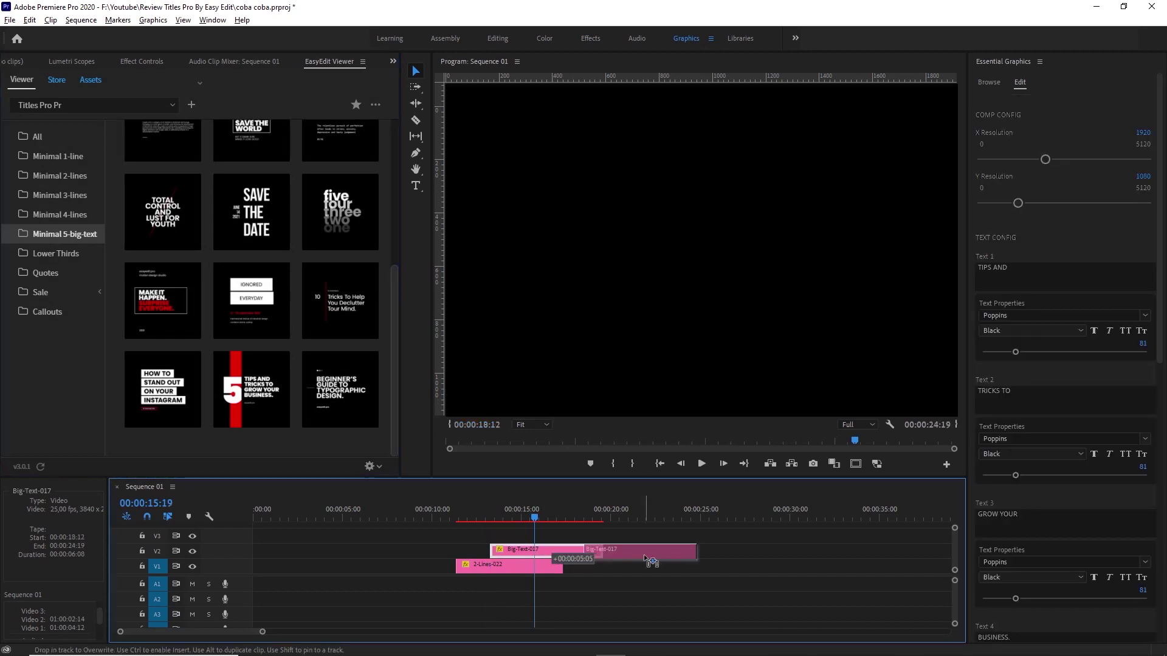
click(621, 516)
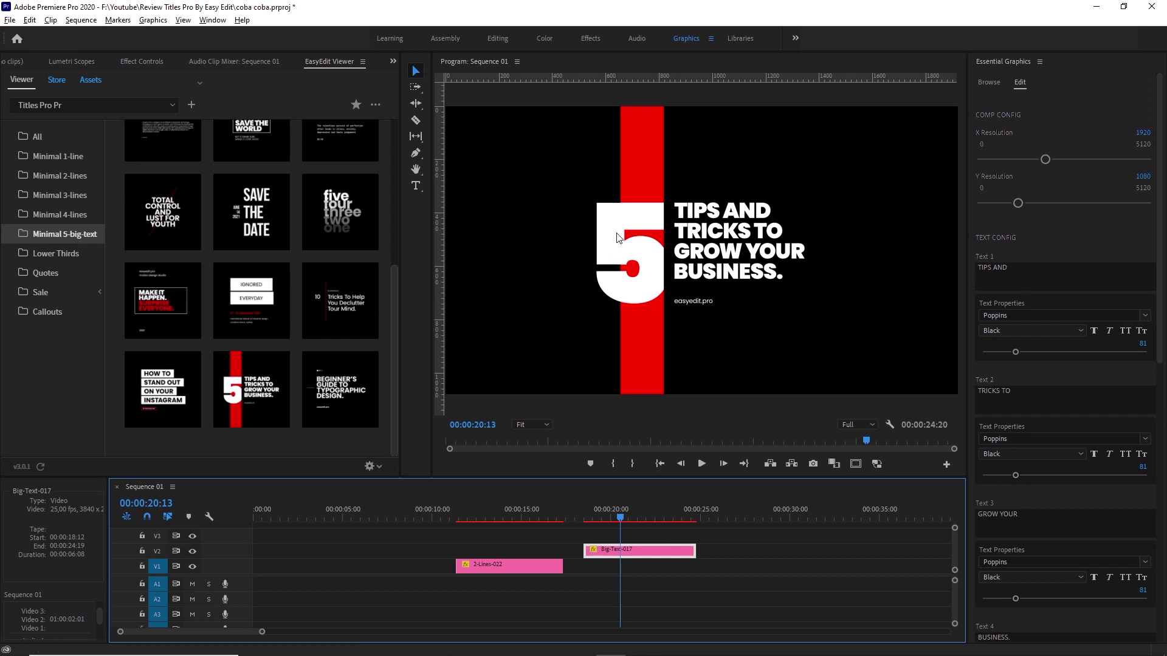
Rewrite the big-text lines to read CARA SUKSES MENJADI FREELANCER
click(1025, 269)
text(CARA)
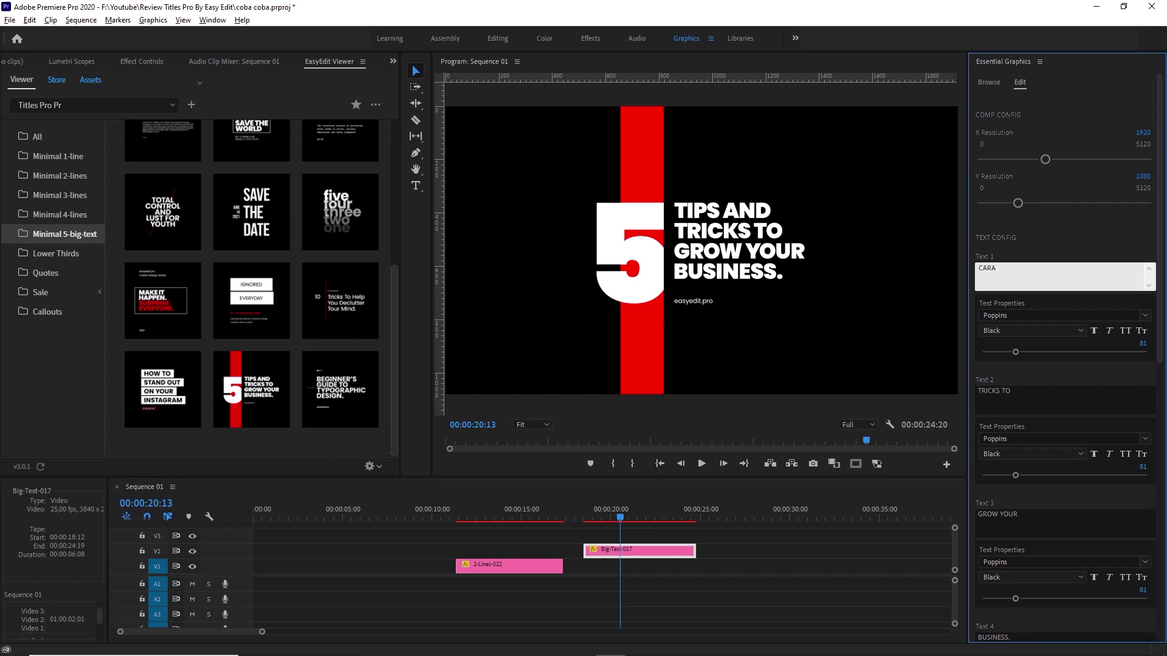
click(1030, 397)
text(SUKSES)
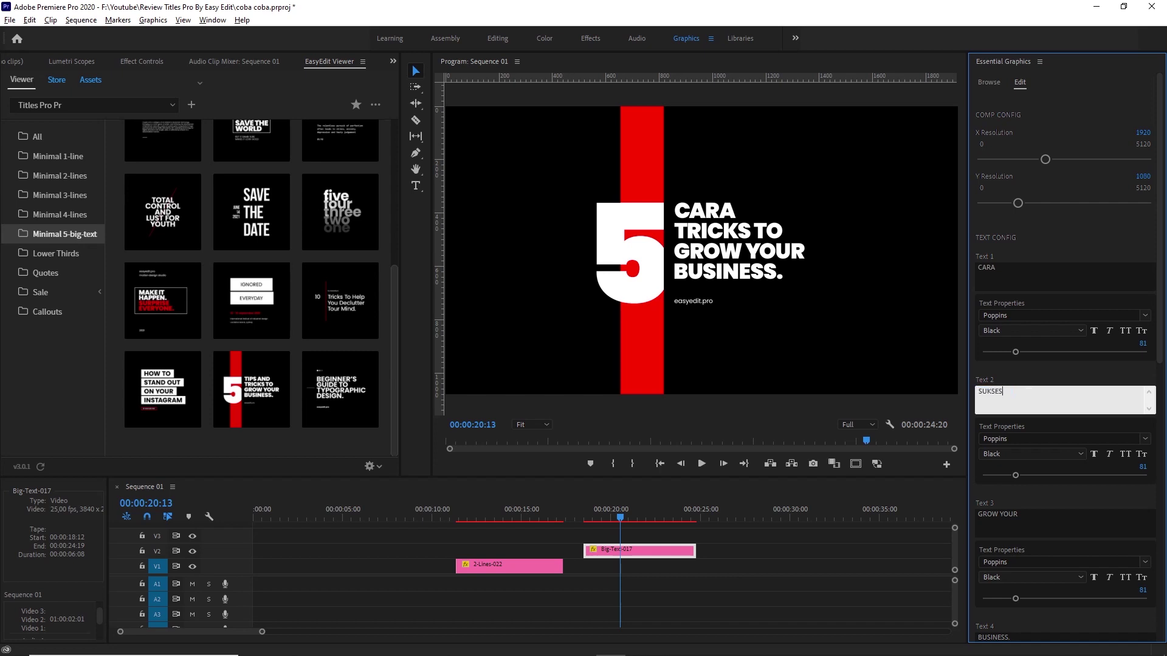
click(1029, 514)
text(MENJADI)
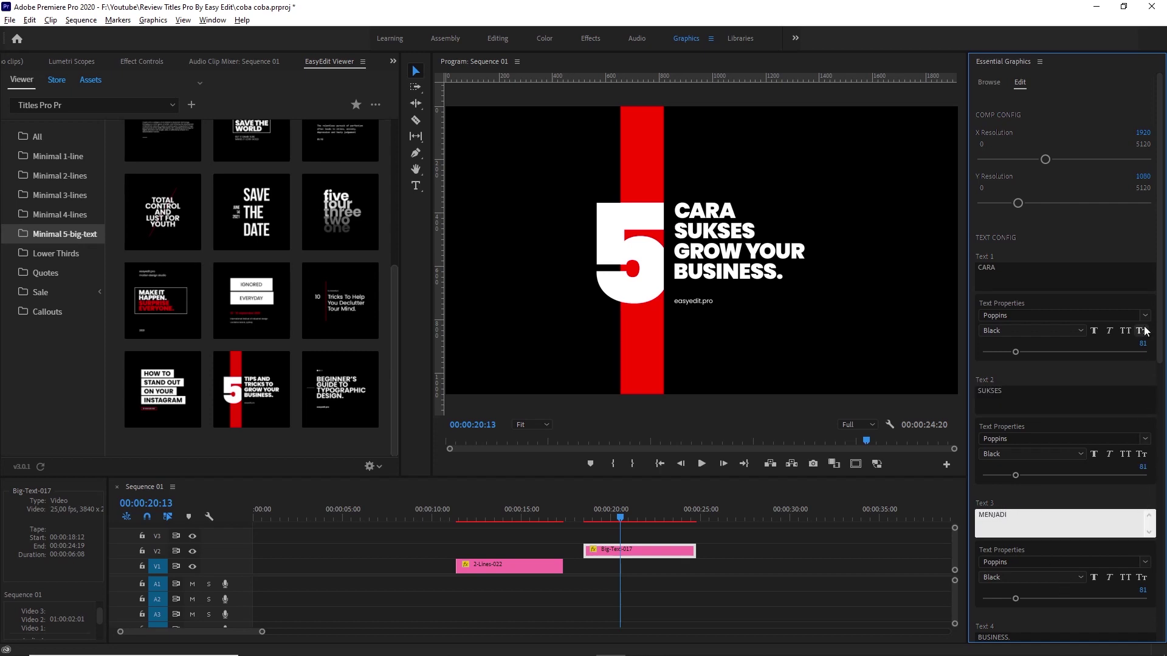
scroll(1146, 340, down, 5)
click(1039, 422)
text(FREELANCER)
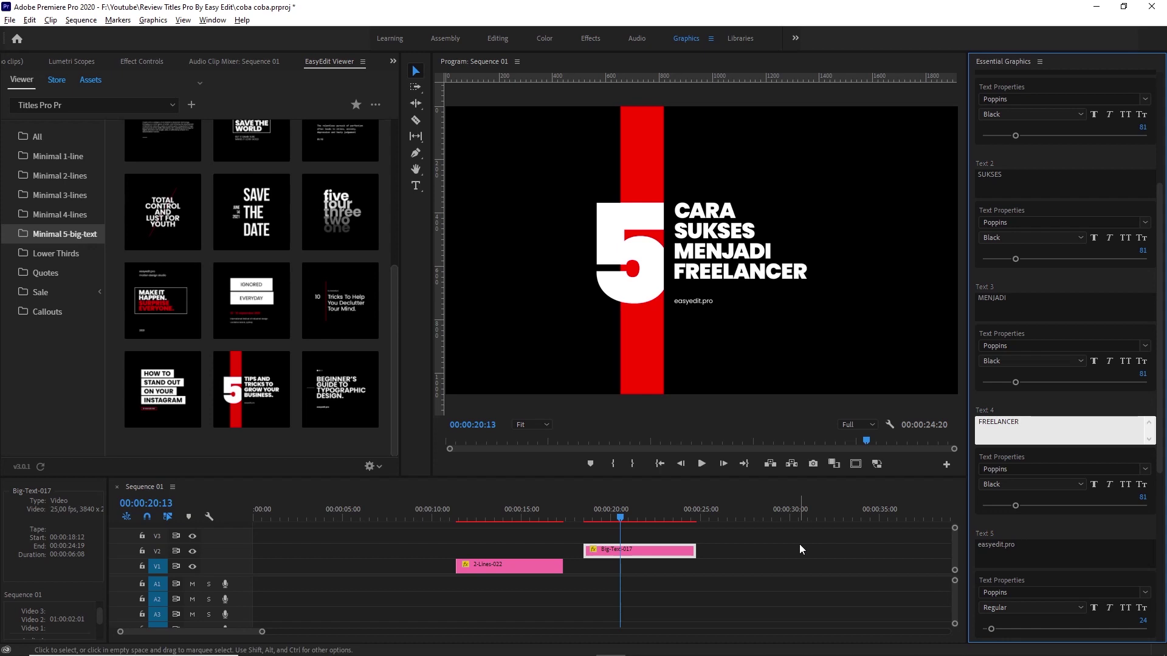
click(800, 545)
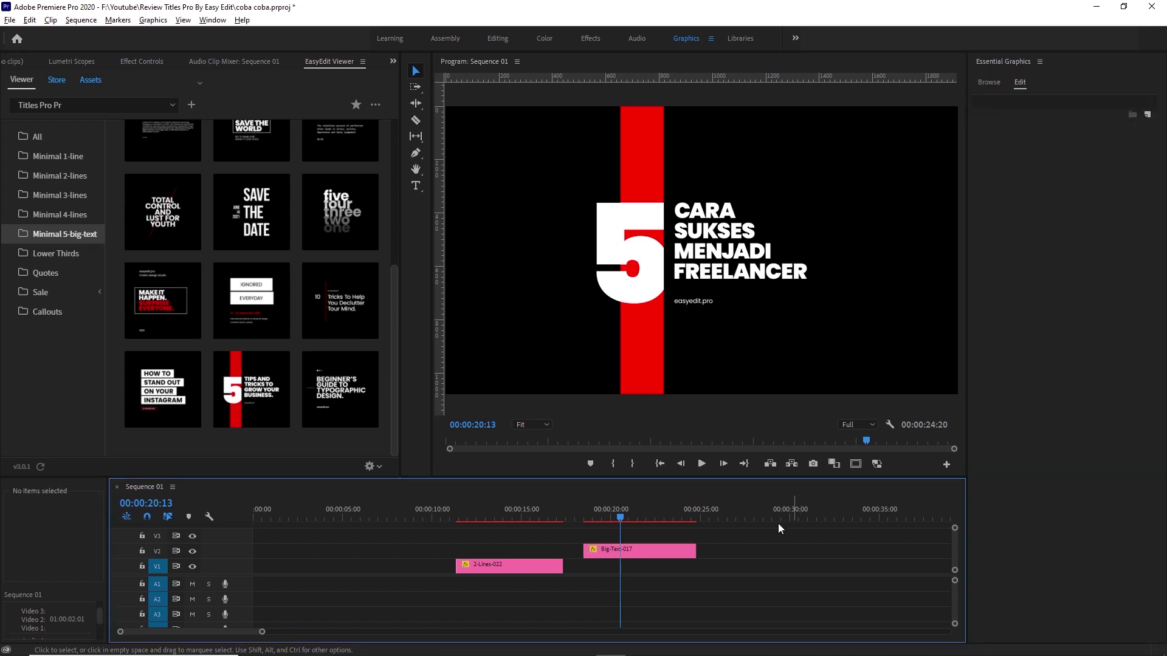
Replay the sequence to preview the new title, then reselect its clip
click(584, 516)
key(space)
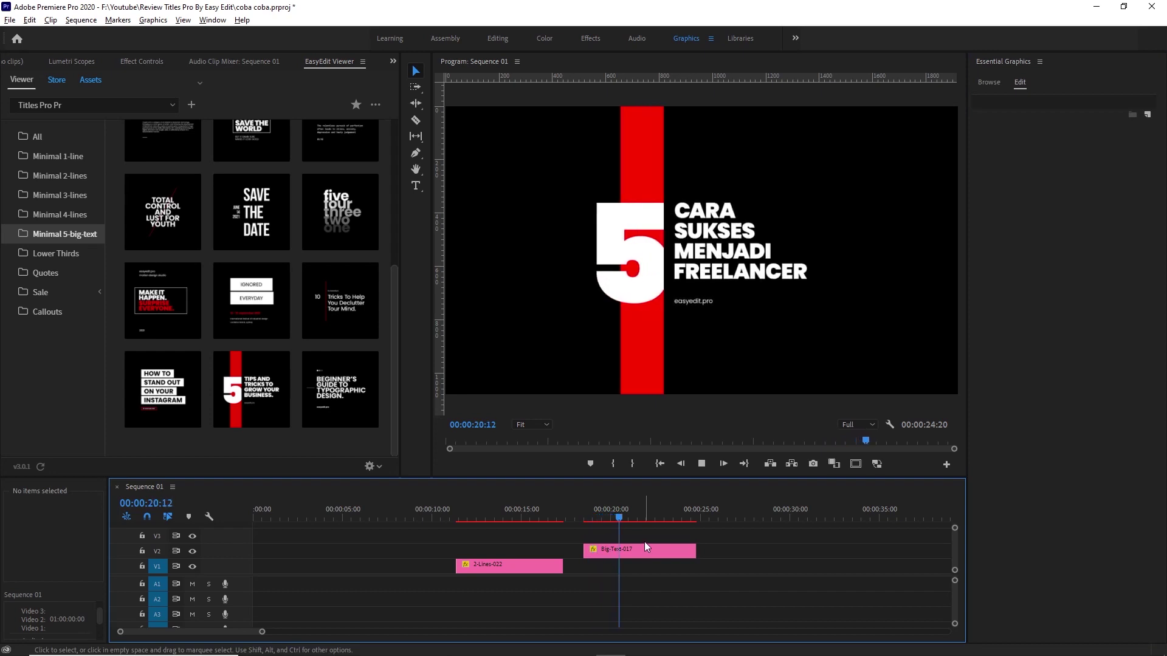
click(621, 515)
click(646, 550)
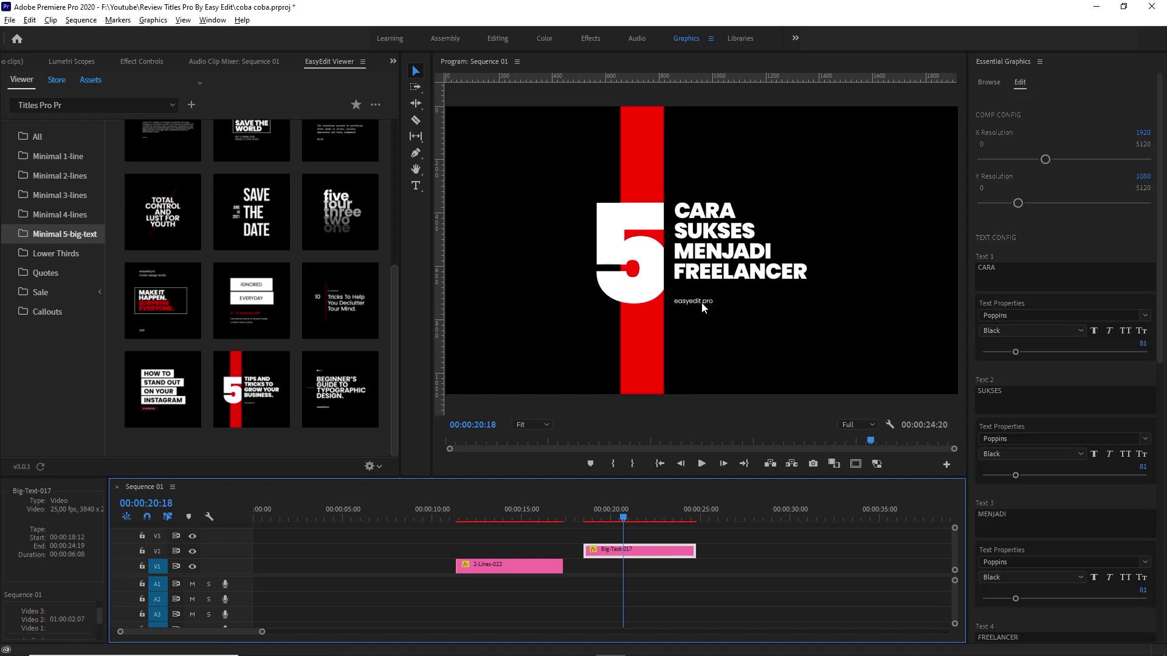
Change the small easyedit.pro line to PEMUDASETEMPATID
drag(1153, 366, 1148, 523)
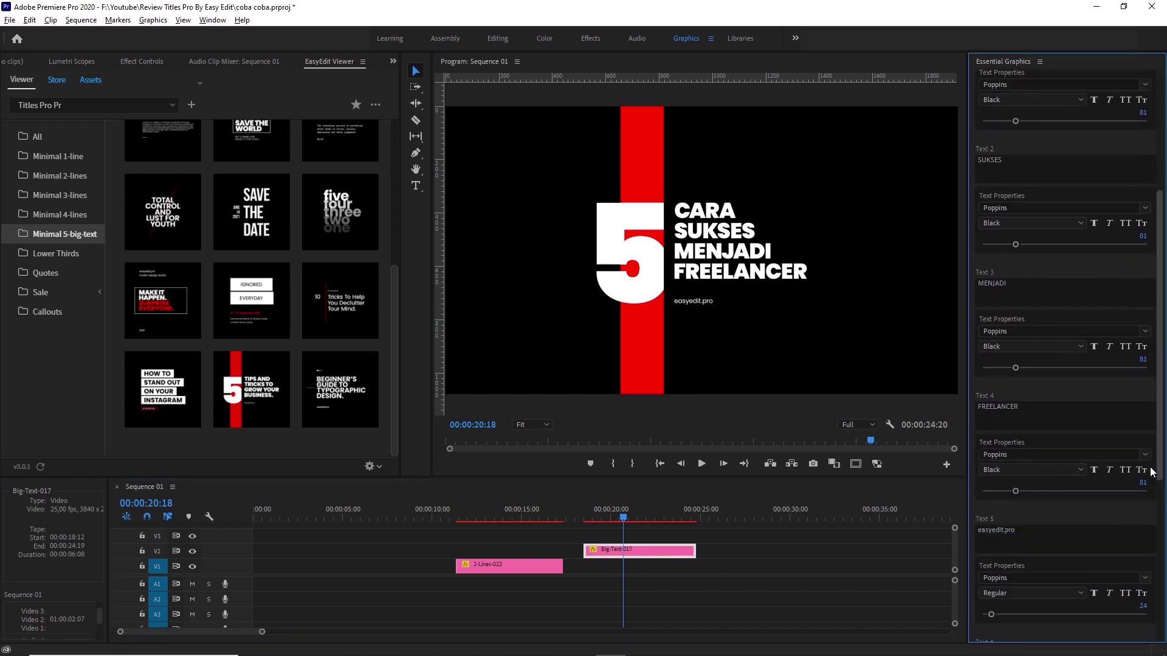
click(1027, 419)
text(PEMUDASETEMPATID)
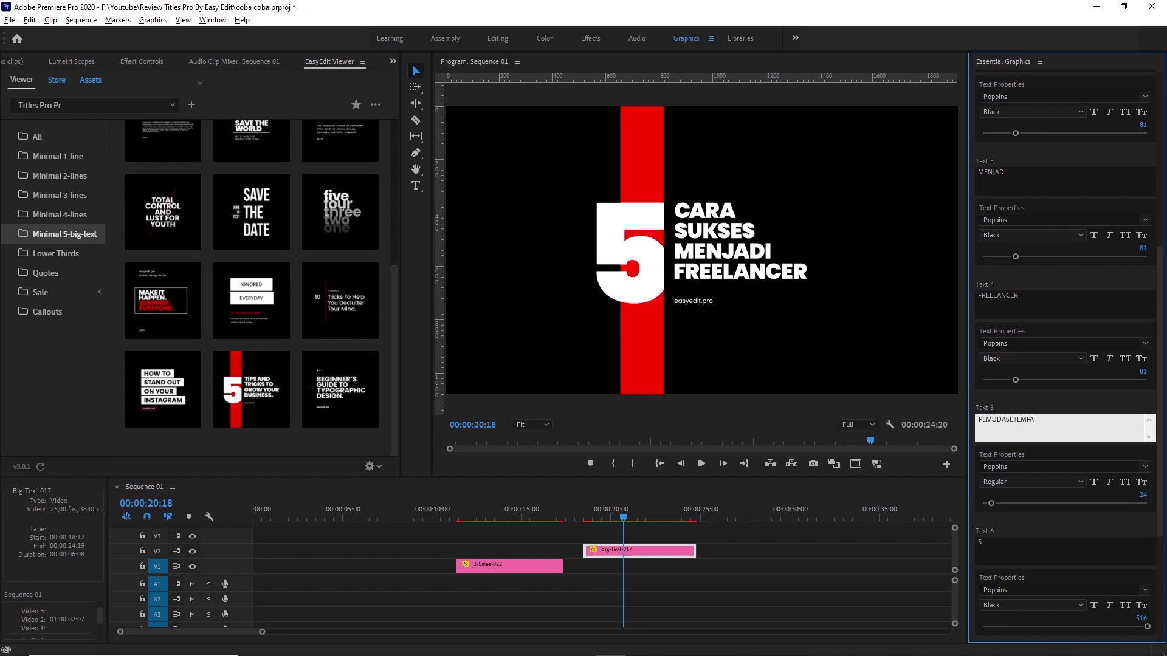
click(777, 559)
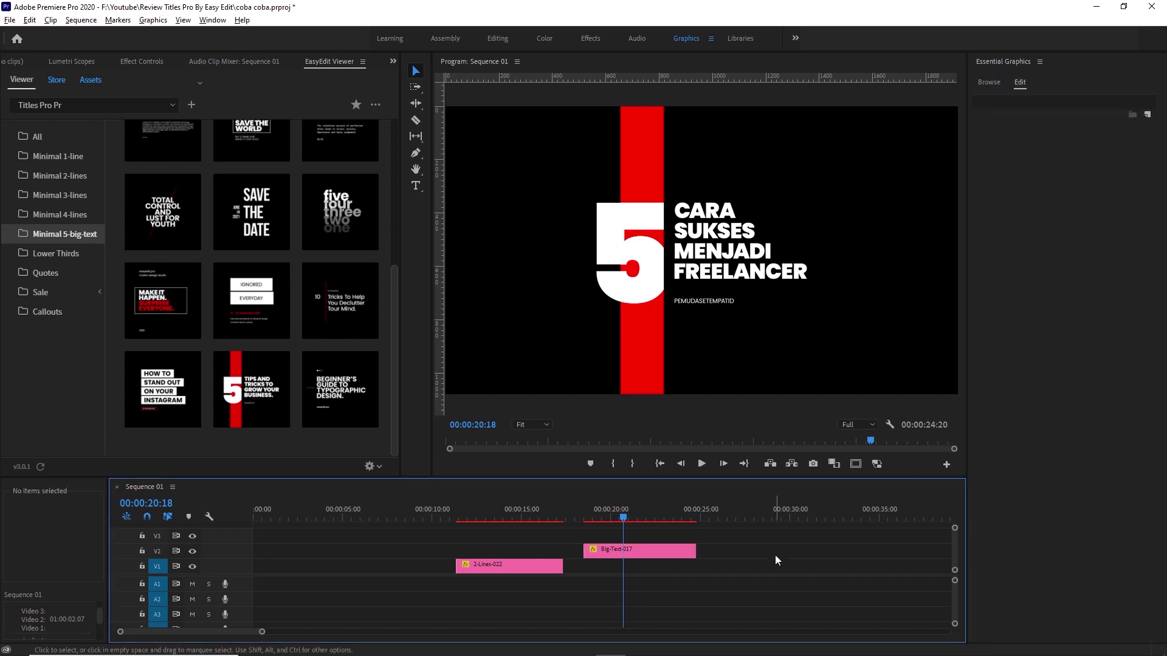
Browse the Lower Thirds templates and delete every clip from the sequence
drag(599, 517, 629, 514)
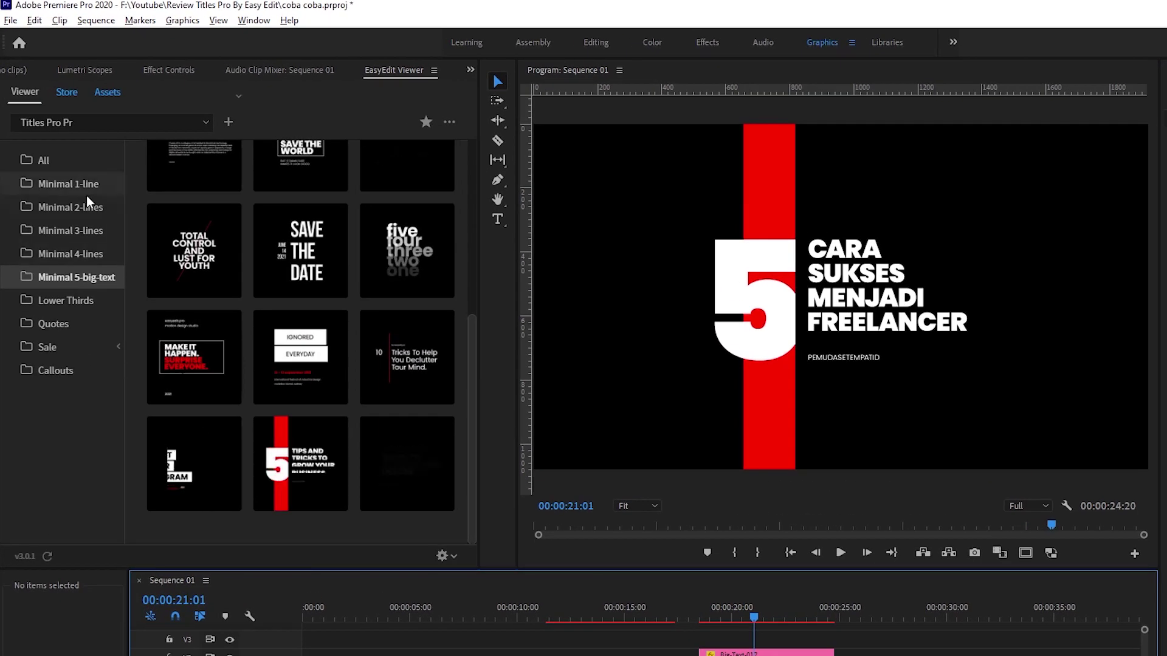
click(73, 302)
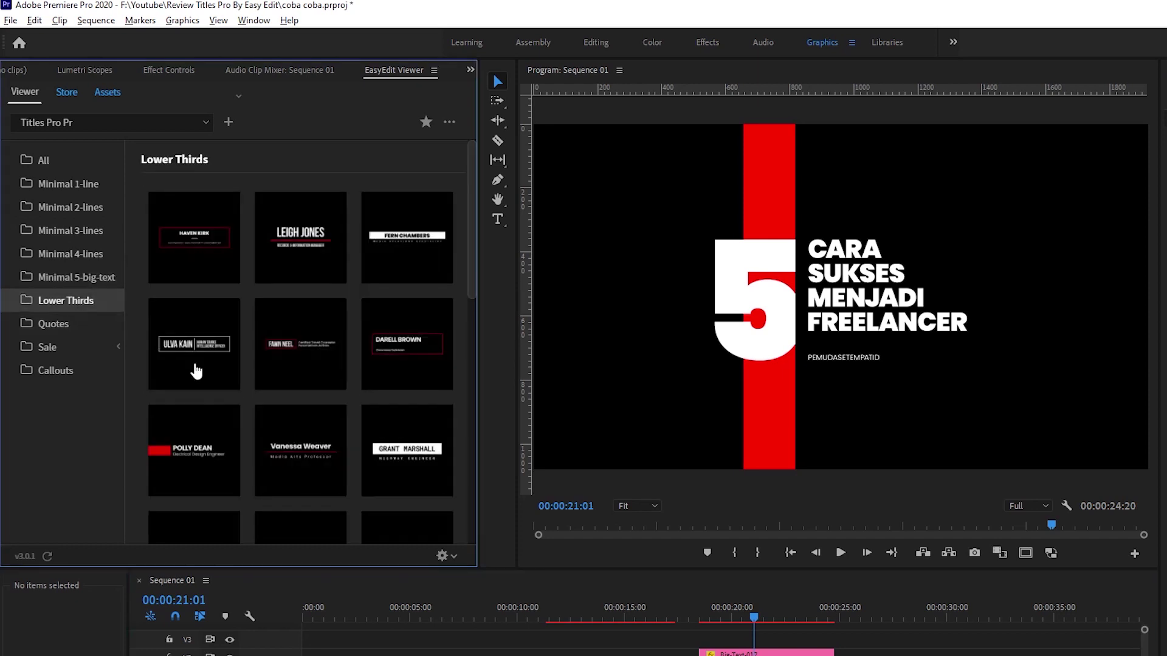
drag(473, 256, 474, 364)
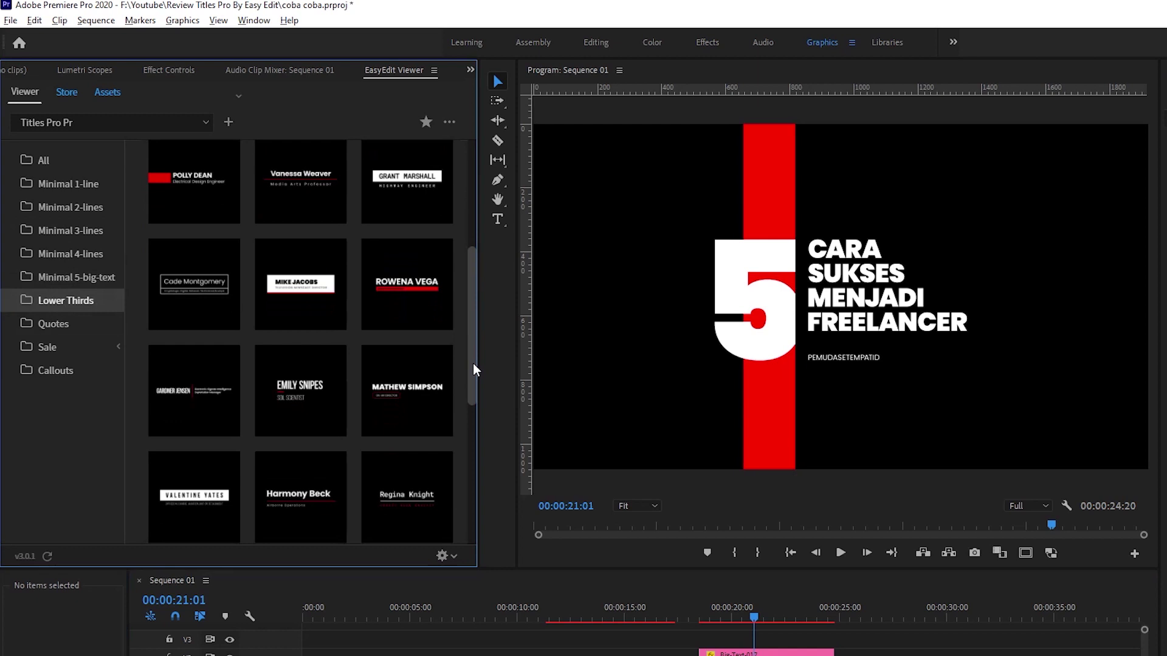
click(775, 626)
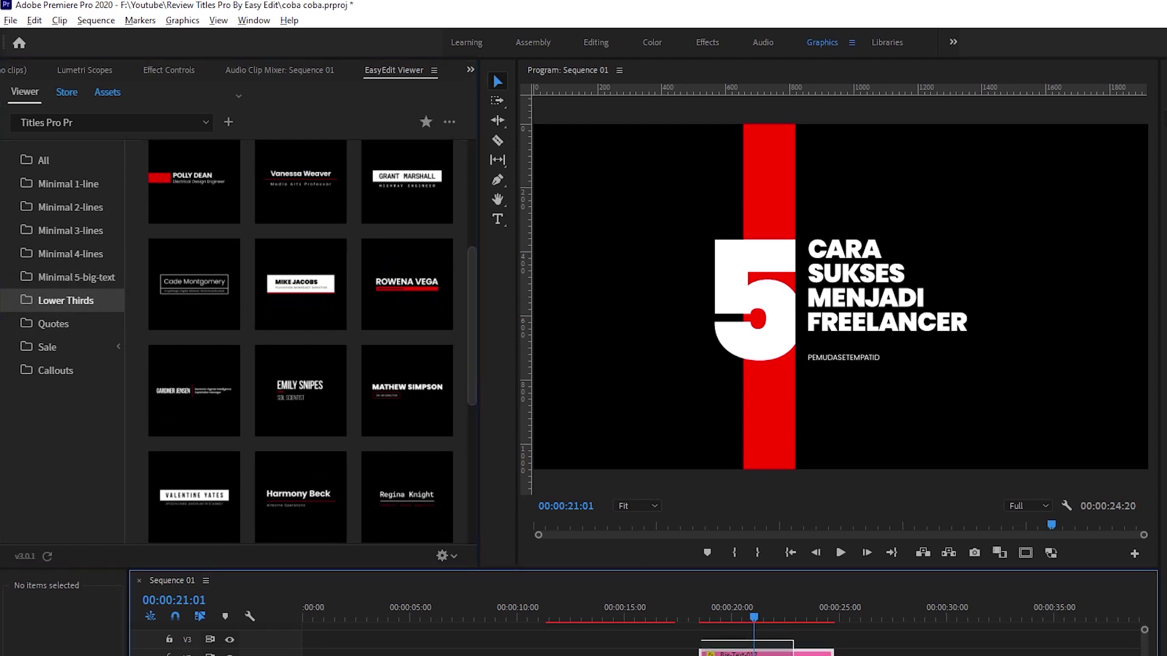
key(ctrl+a)
key(Delete)
Browse the Quotes templates, such as 'YOUR ONLY LIMIT IS YOU'
mouse_move(470, 333)
mouse_down()
mouse_move(469, 436)
mouse_move(484, 246)
mouse_move(487, 281)
mouse_up()
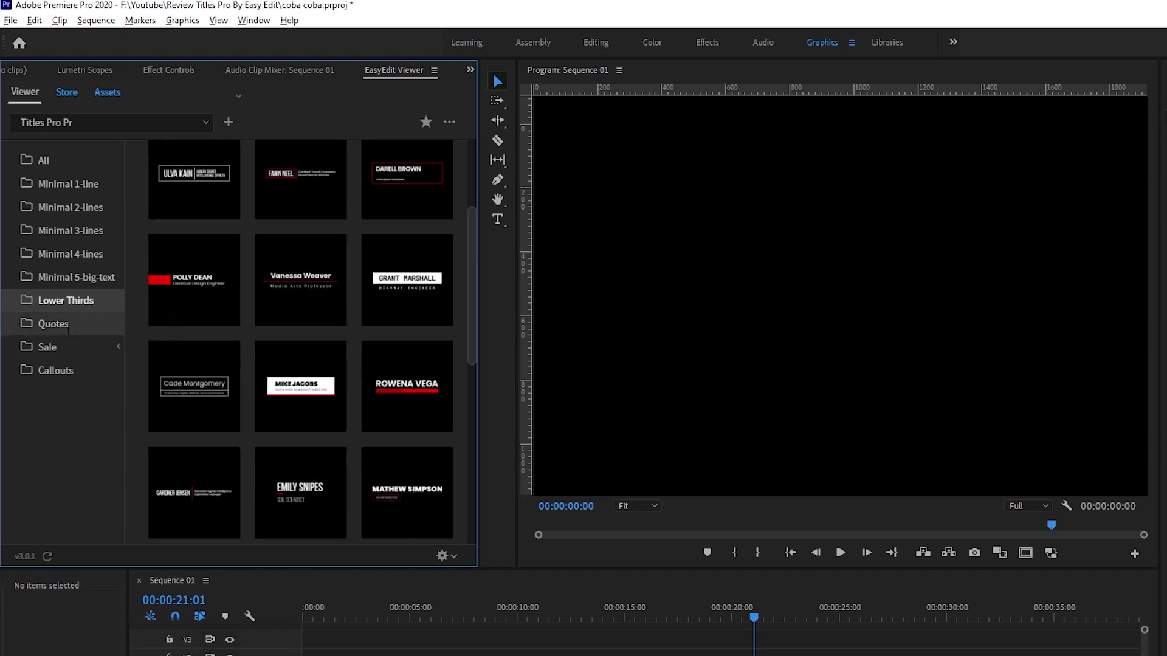
click(85, 328)
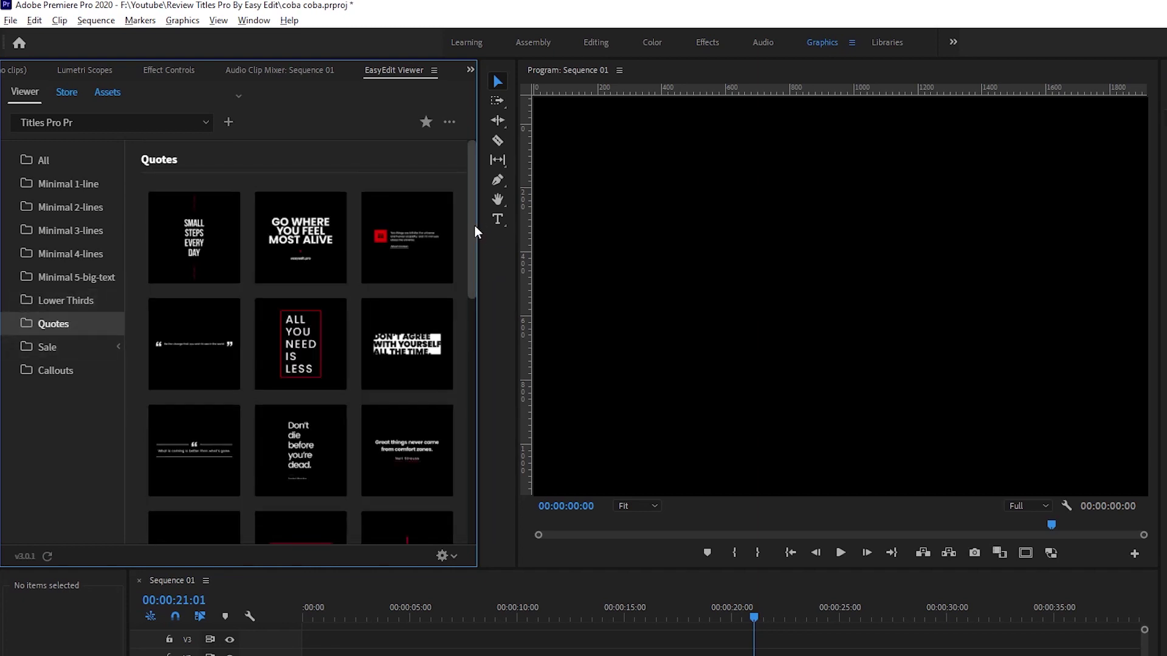
drag(475, 226, 474, 252)
mouse_move(313, 297)
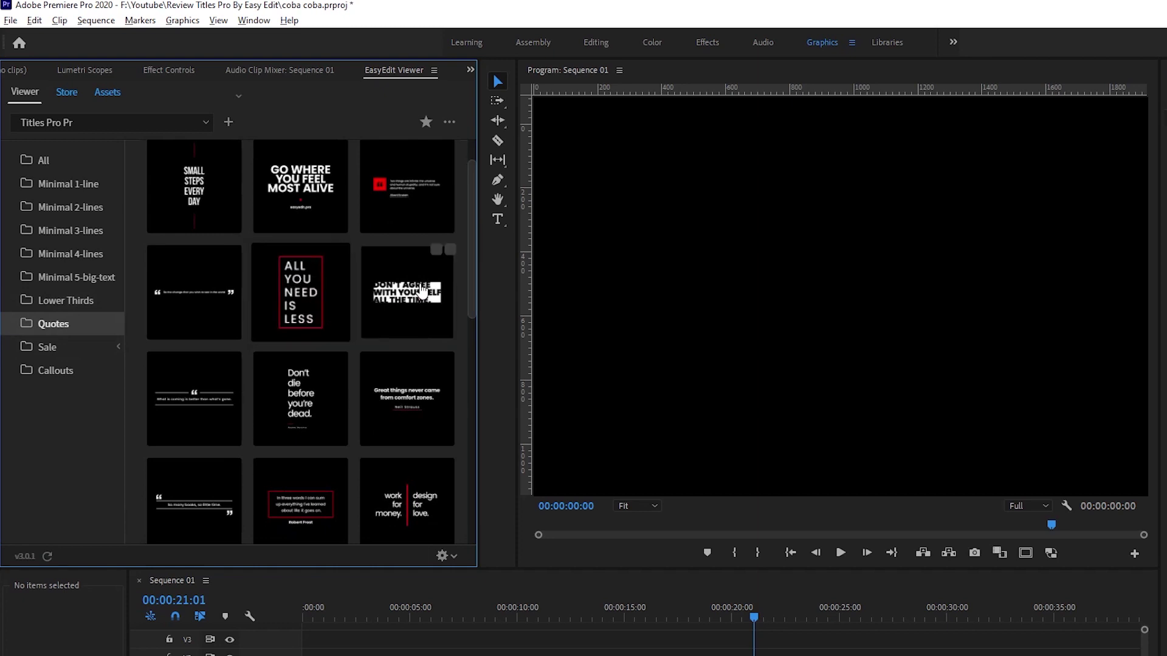
scroll(472, 235, down, 1)
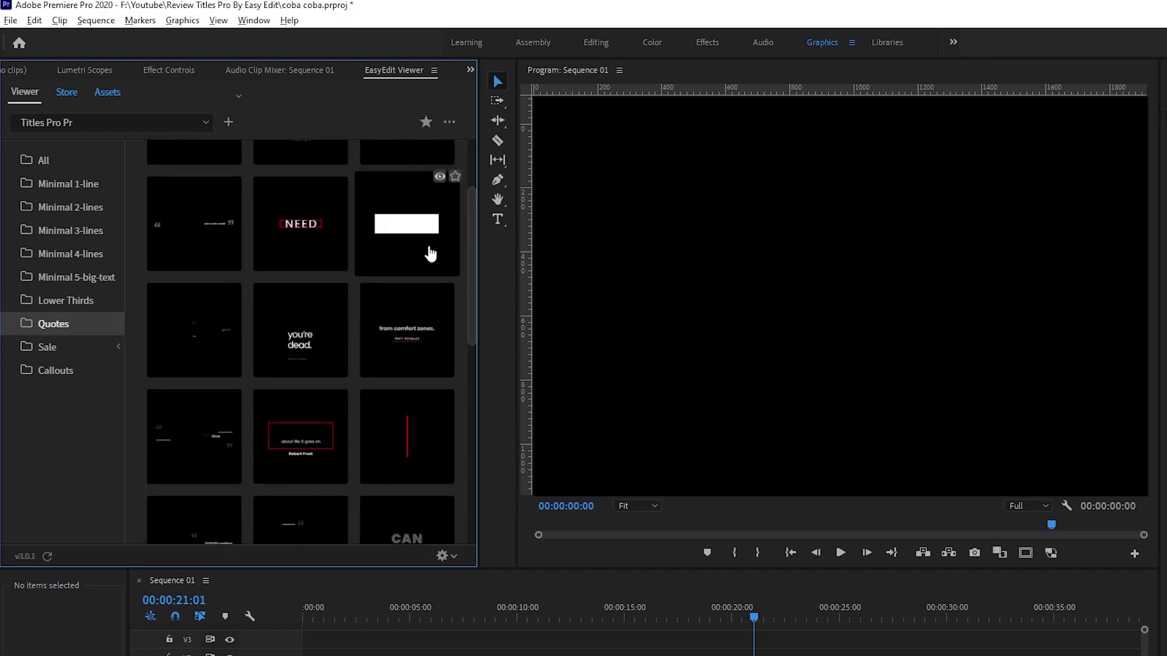
mouse_move(319, 250)
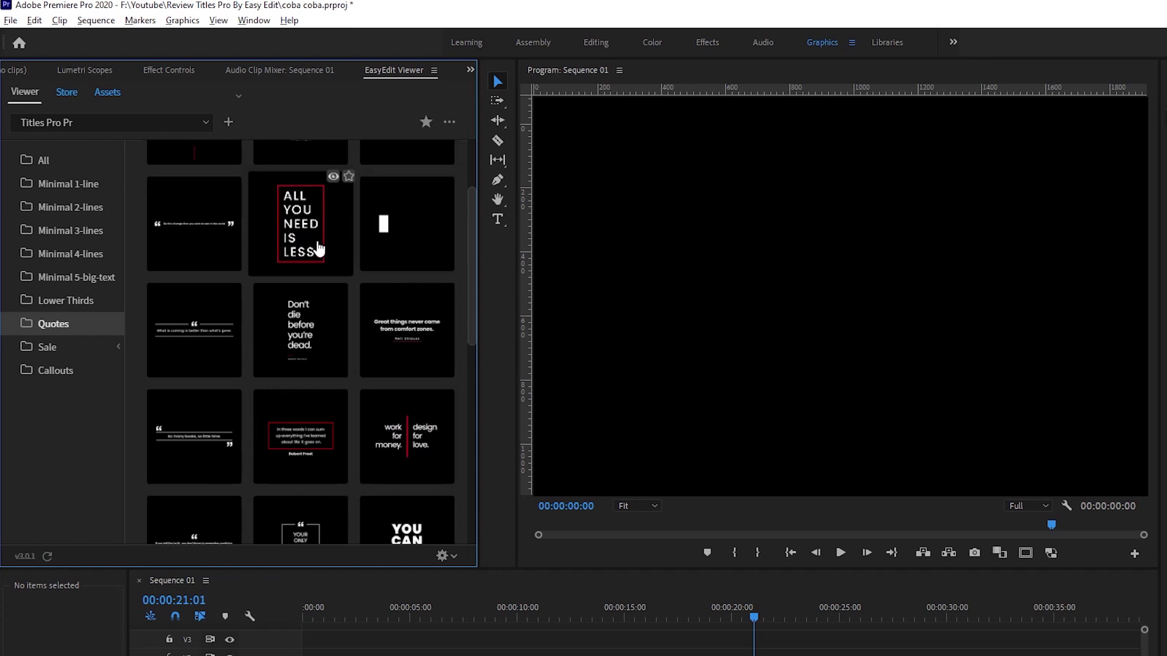
drag(475, 268, 475, 337)
mouse_move(308, 378)
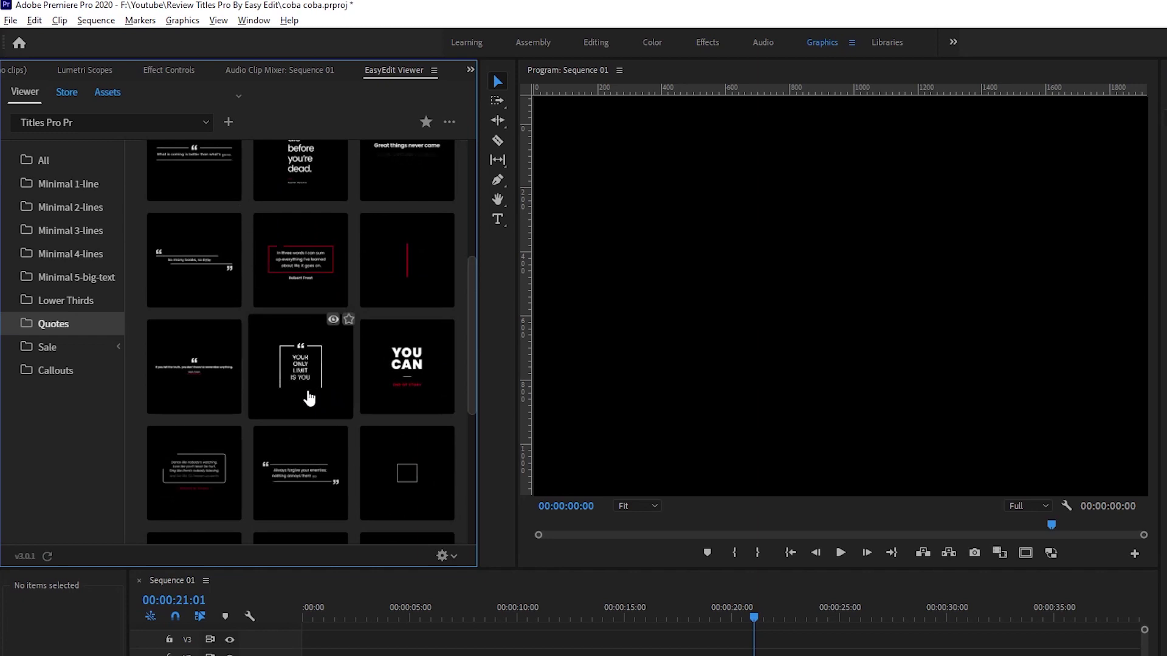
Open the Sale folder and scroll through its templates
click(61, 352)
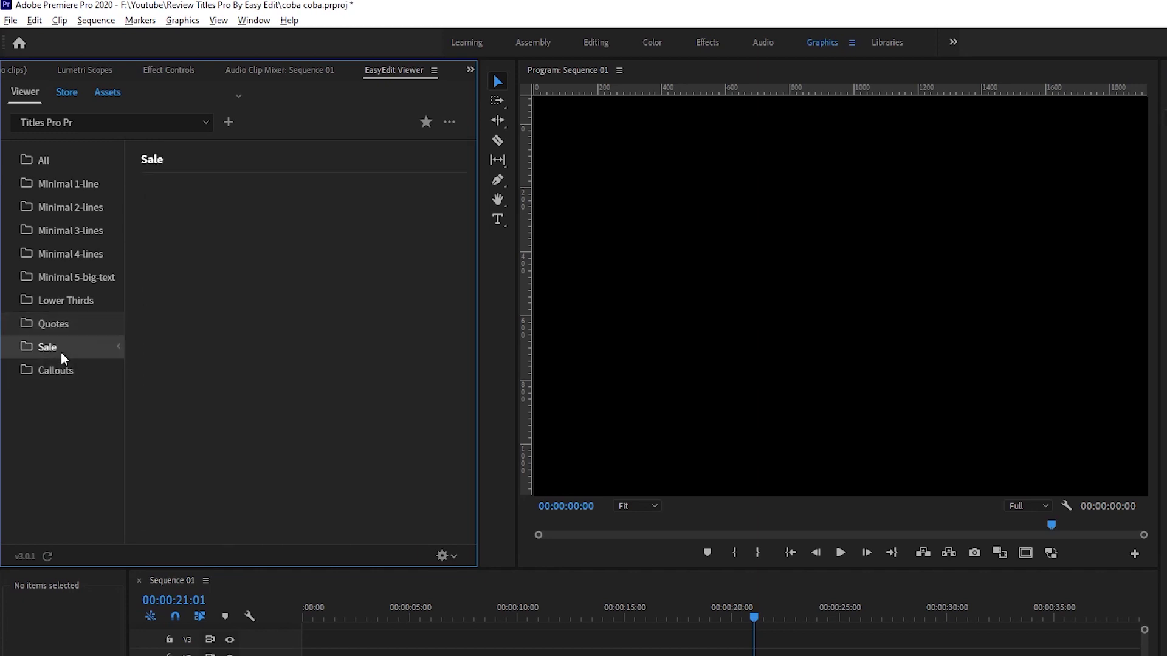
mouse_move(457, 267)
mouse_move(476, 242)
mouse_down()
mouse_move(469, 272)
mouse_move(565, 281)
mouse_up()
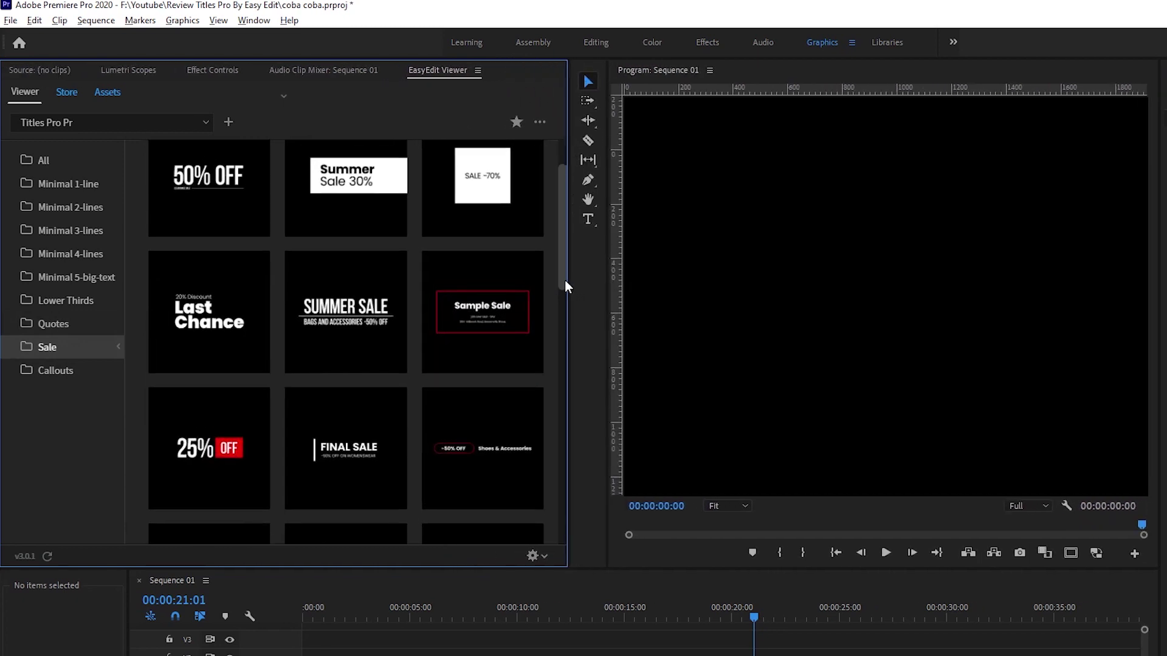
drag(564, 236, 559, 292)
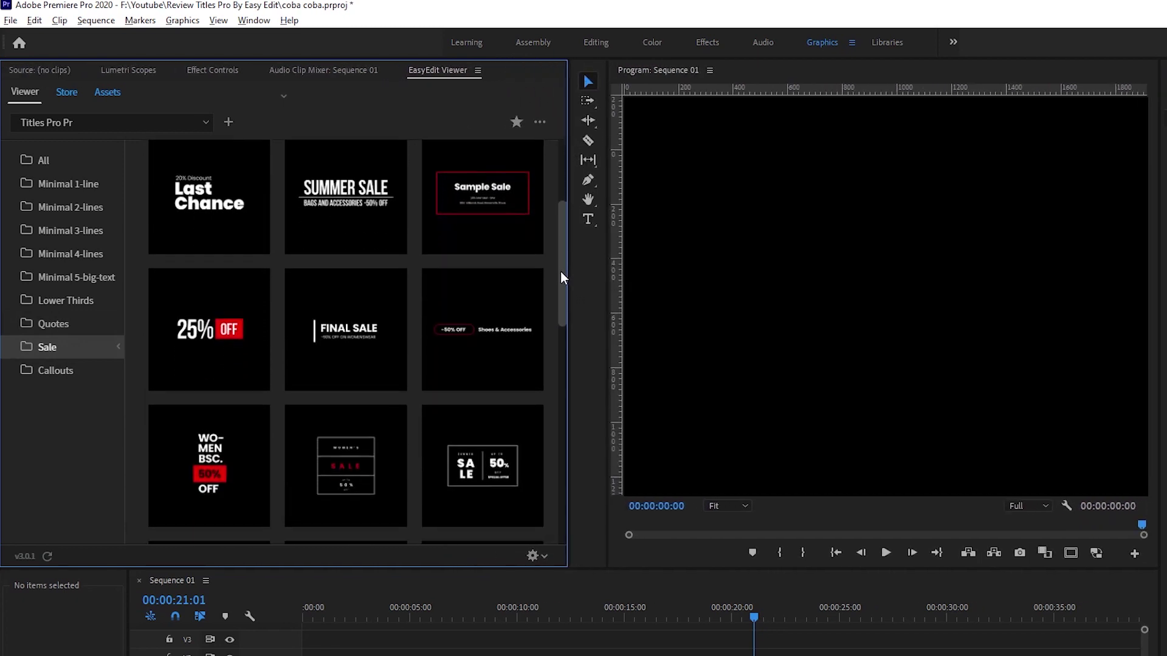
mouse_move(231, 415)
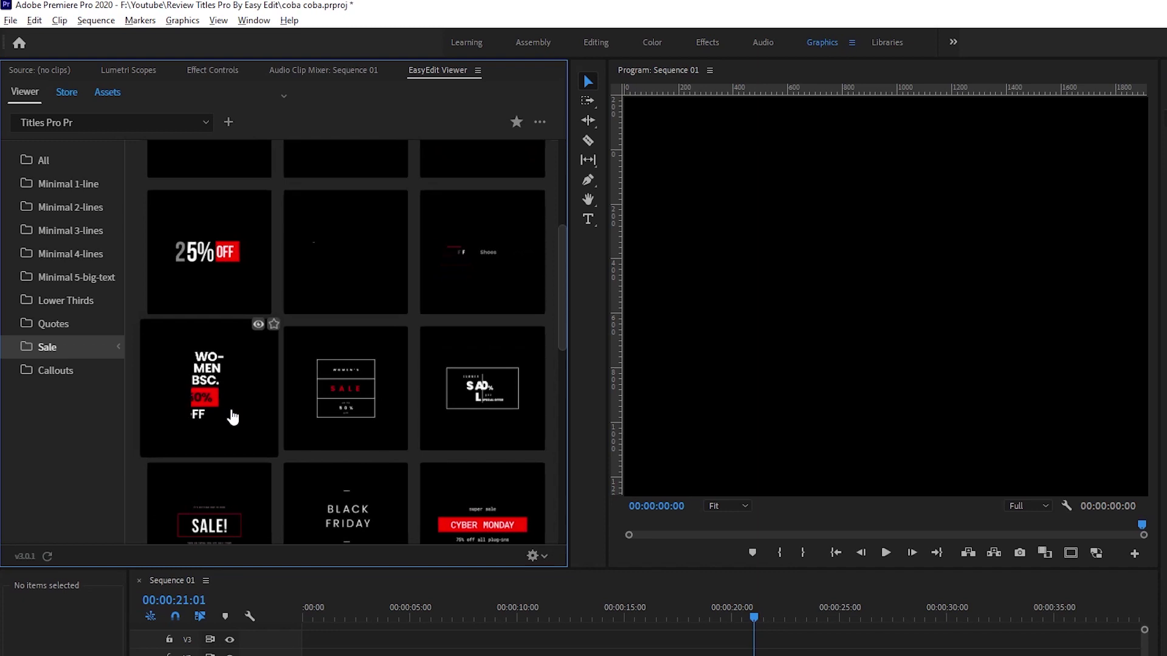
mouse_move(560, 288)
mouse_down()
mouse_move(564, 392)
mouse_move(569, 317)
mouse_move(548, 478)
mouse_up()
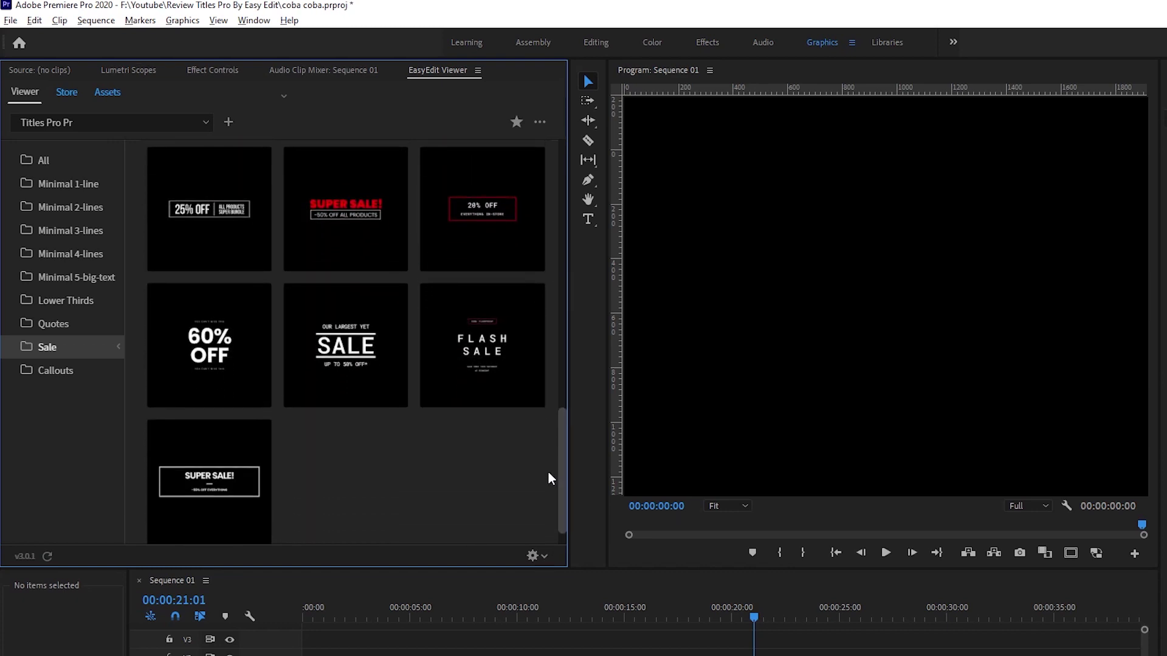
drag(561, 473, 564, 193)
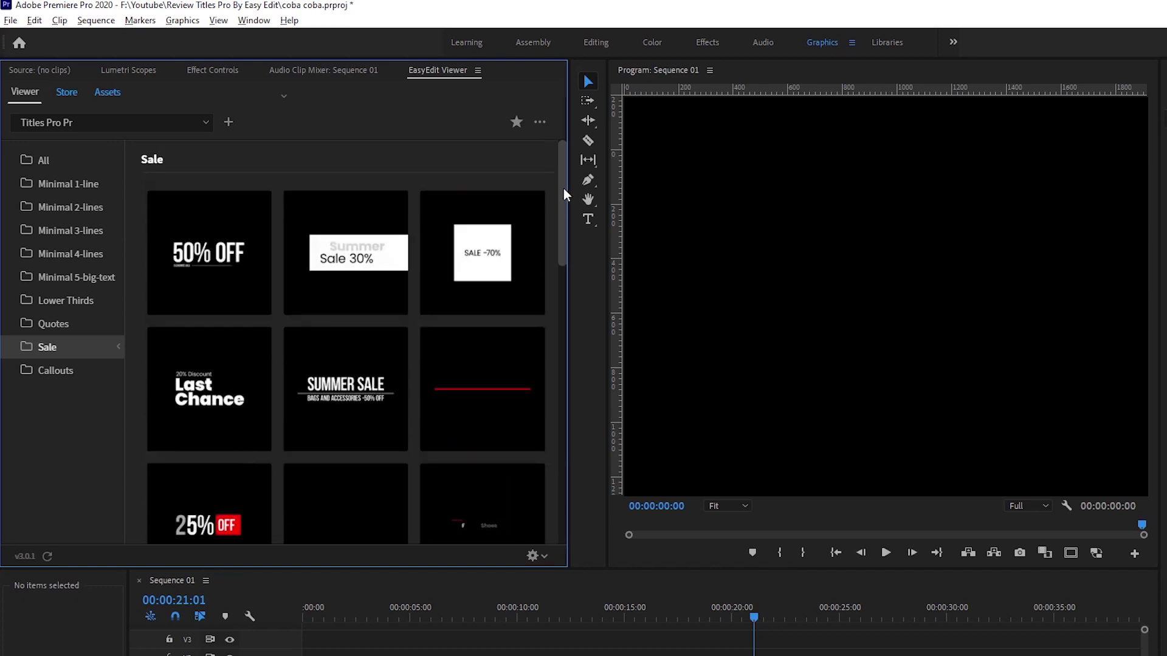
Open the Callouts folder and scroll down to the 2007 MG ZT-T vehicle callouts
click(64, 370)
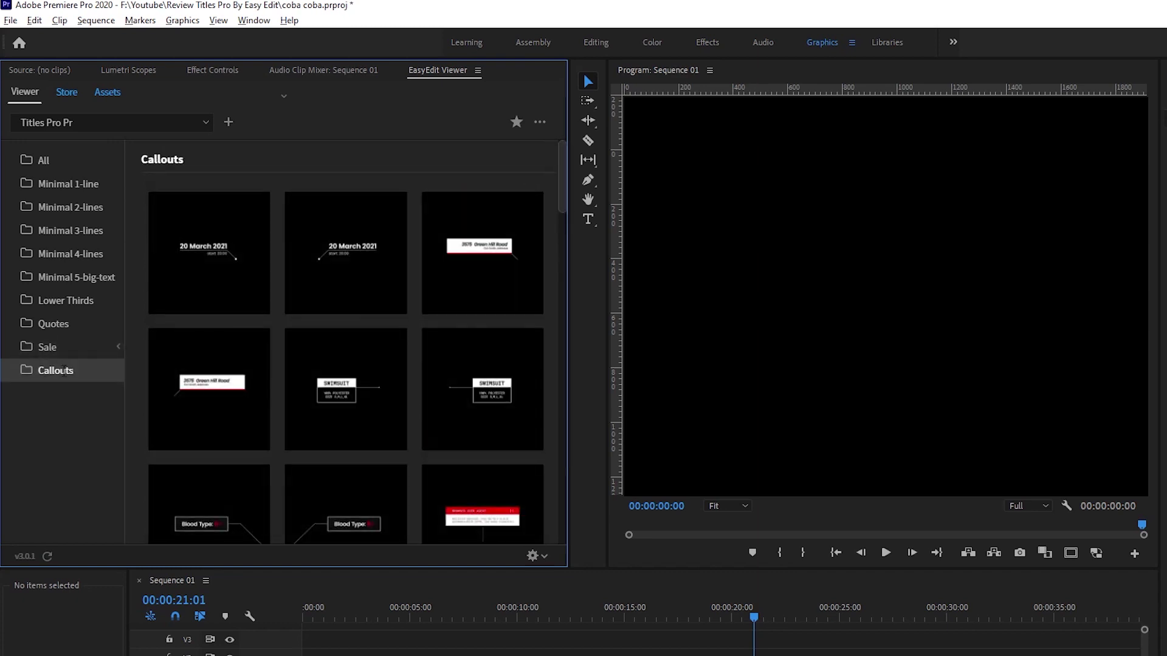
drag(563, 198, 563, 249)
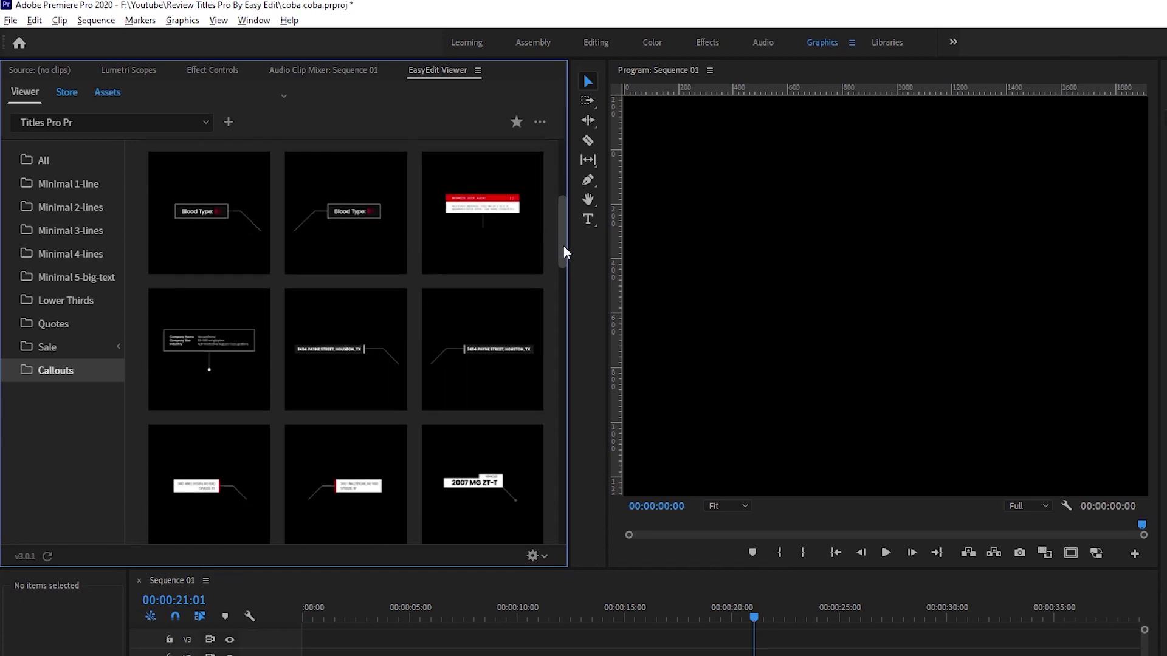
mouse_move(367, 406)
mouse_move(344, 494)
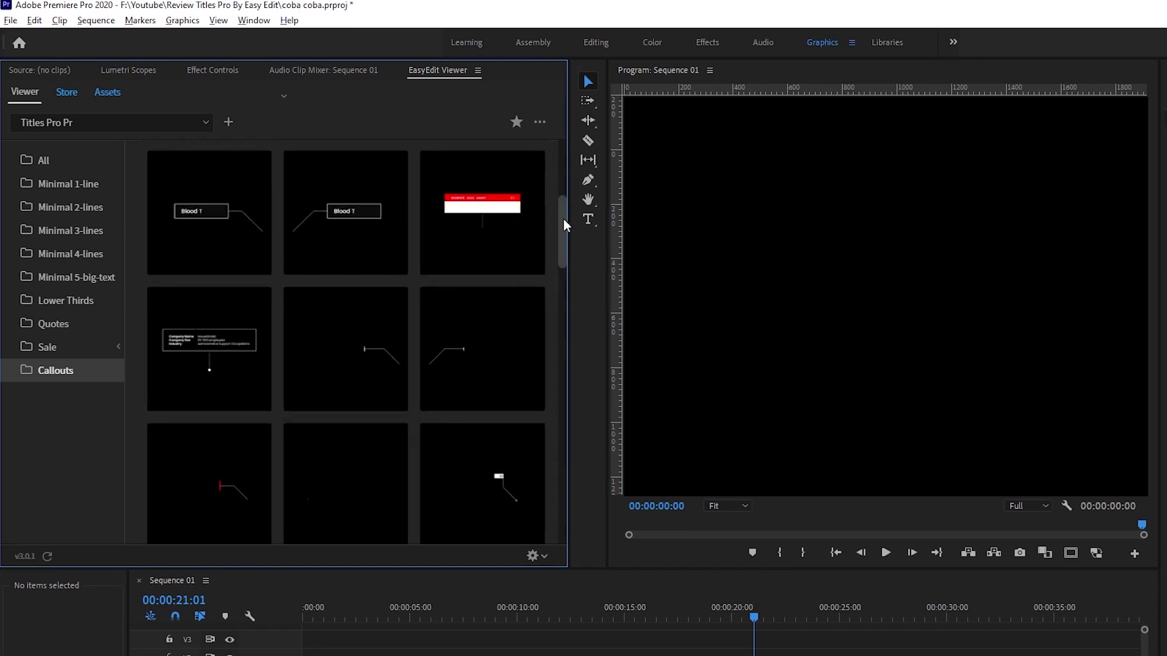
mouse_move(564, 224)
mouse_down()
mouse_move(556, 327)
mouse_move(567, 264)
mouse_up()
scroll(566, 267, down, 1)
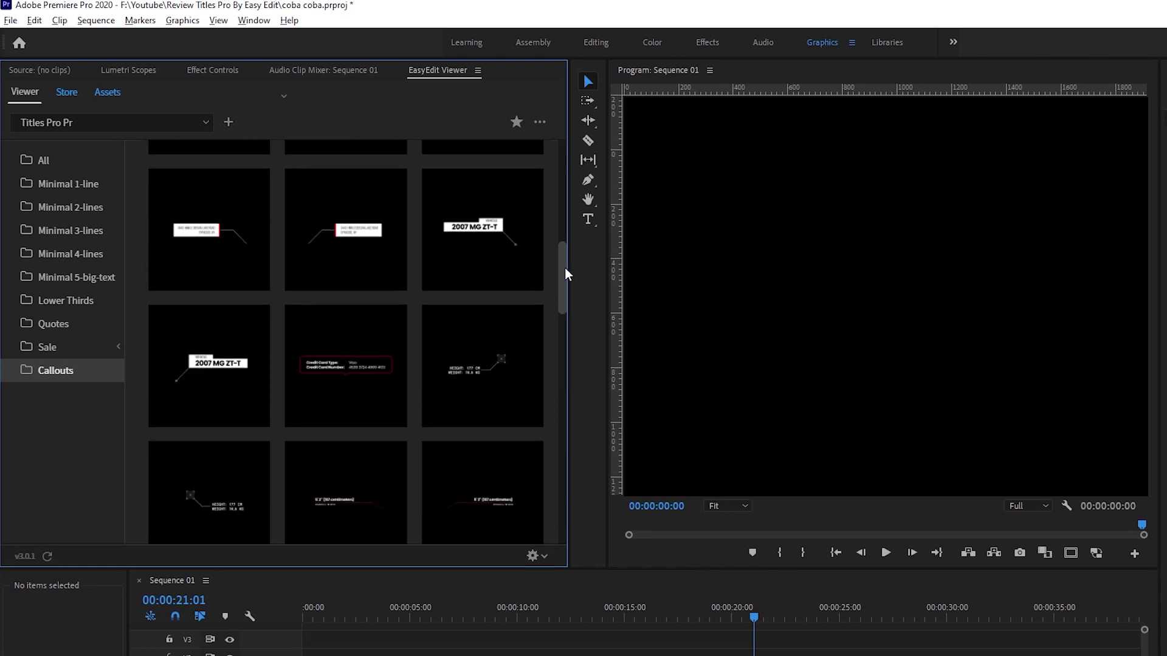
Insert the 2007 MG ZT-T vehicle callout on V1 and play its animation
click(480, 239)
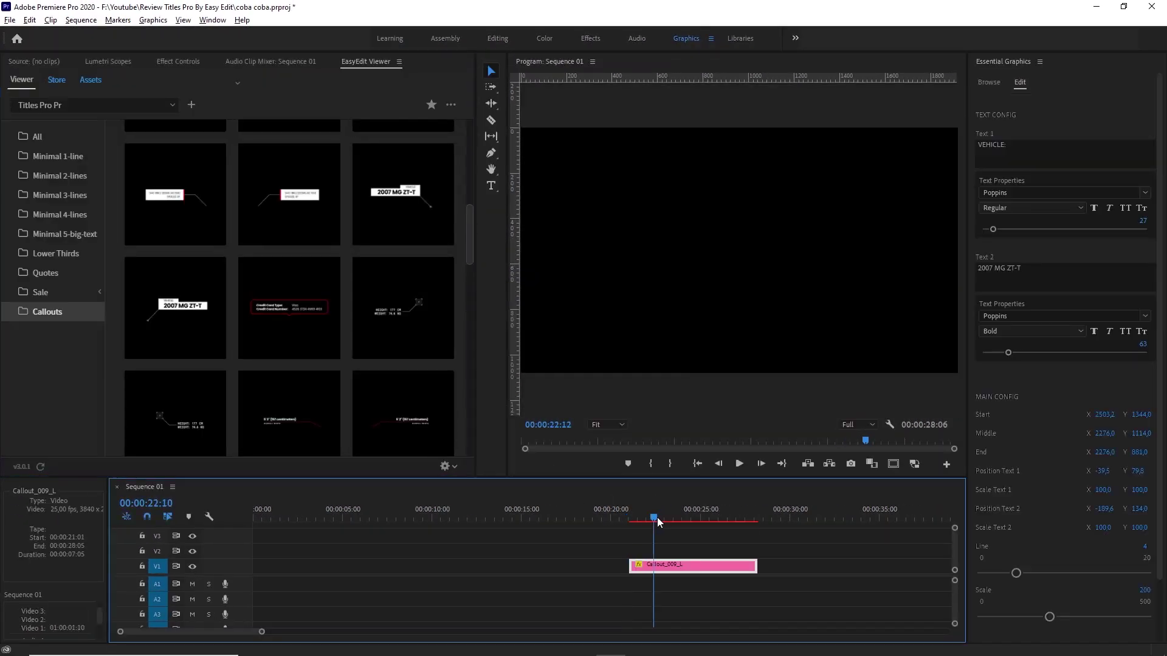
drag(660, 523, 697, 522)
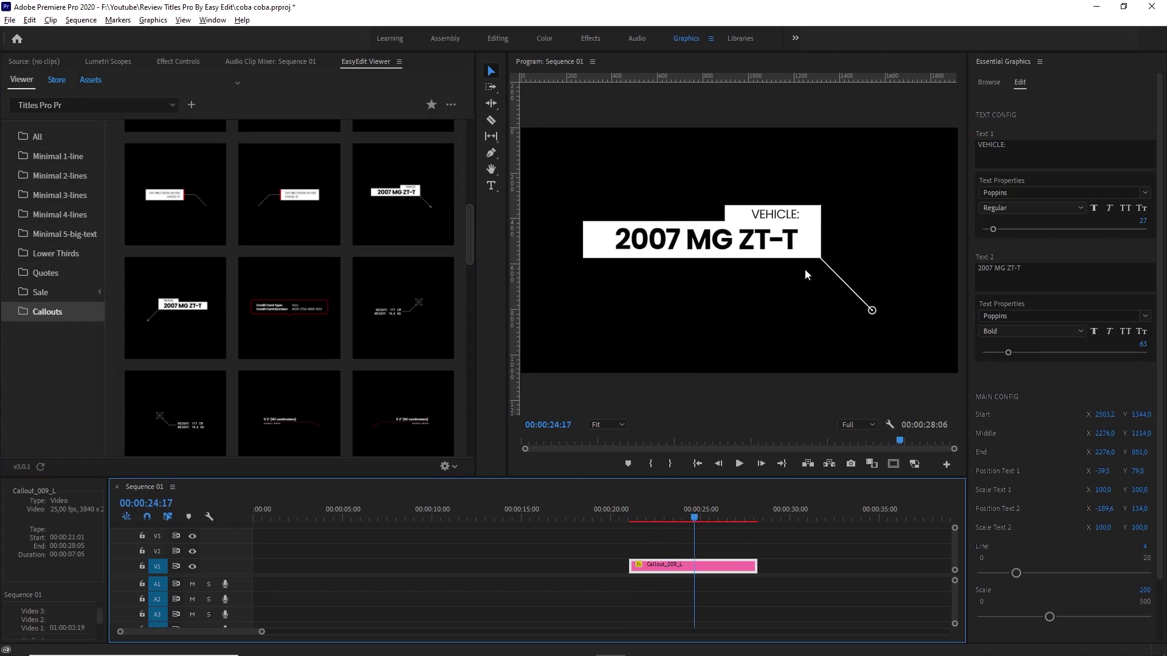
click(1141, 208)
click(651, 534)
key(Up)
key(space)
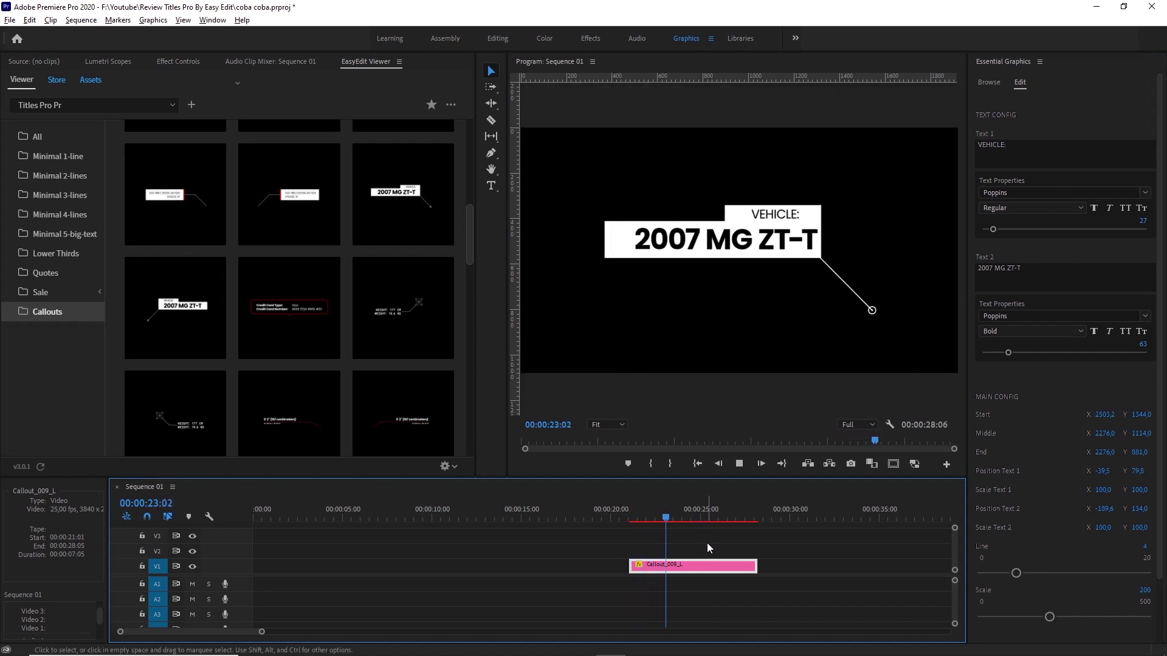
drag(702, 518, 690, 521)
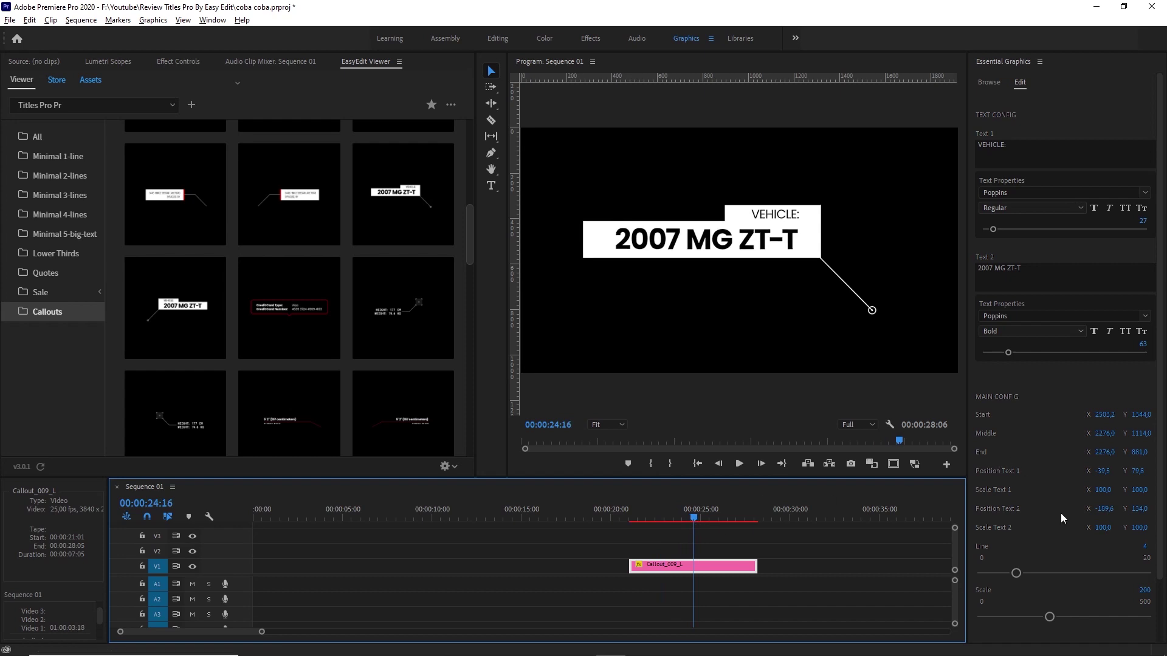
Lower the callout's Scale to 147 in Essential Graphics
drag(1050, 617, 1030, 617)
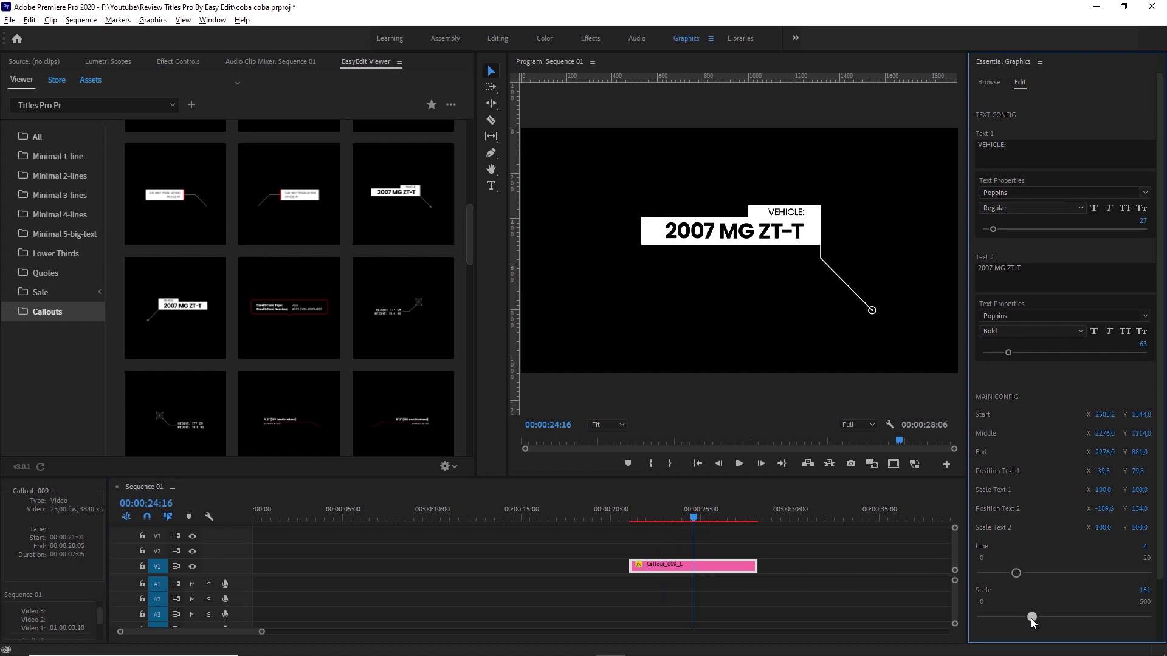
scroll(315, 274, up, 5)
scroll(404, 334, down, 10)
scroll(407, 350, down, 3)
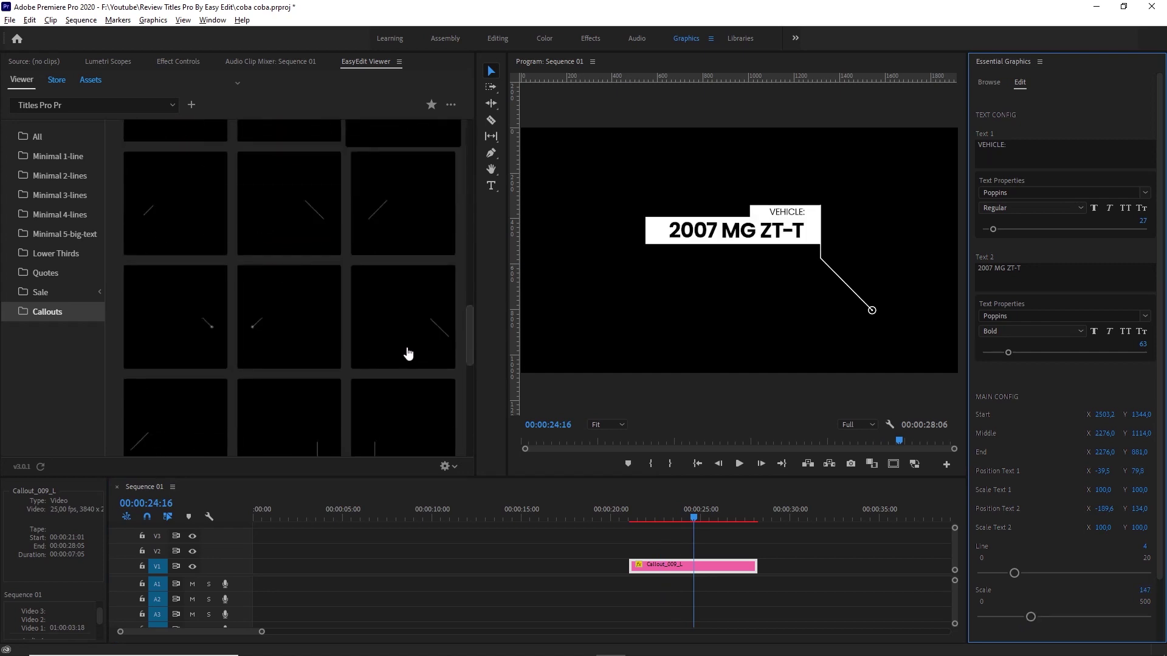
scroll(408, 354, down, 2)
mouse_move(472, 367)
mouse_down()
mouse_move(470, 396)
mouse_move(477, 274)
mouse_up()
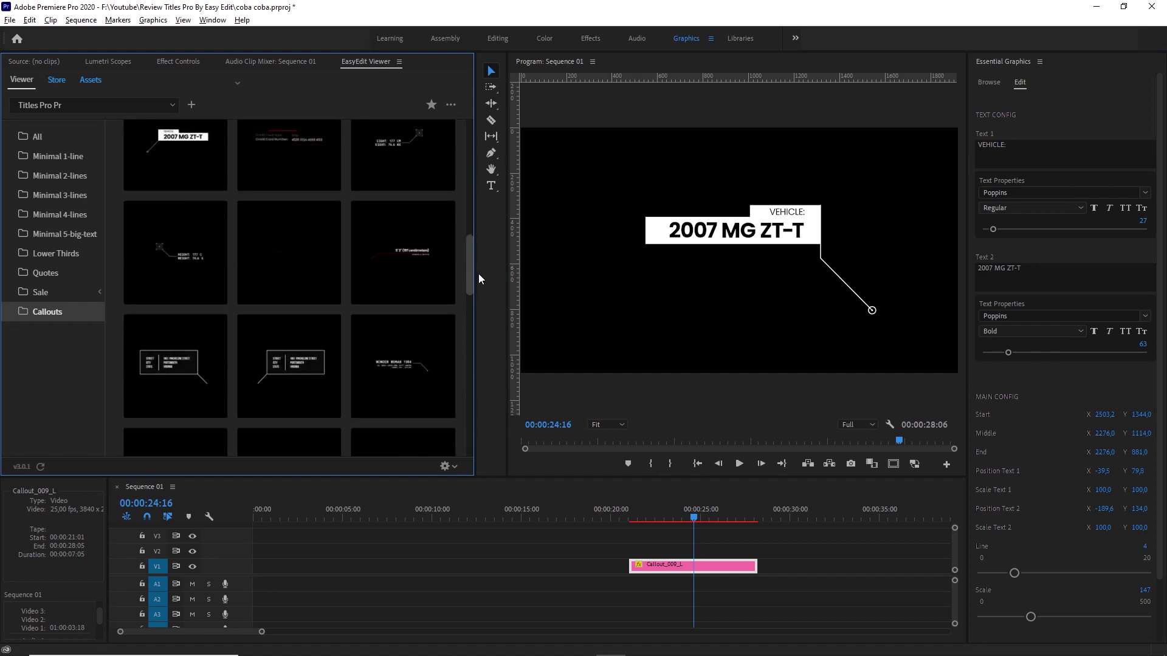
drag(478, 279, 466, 180)
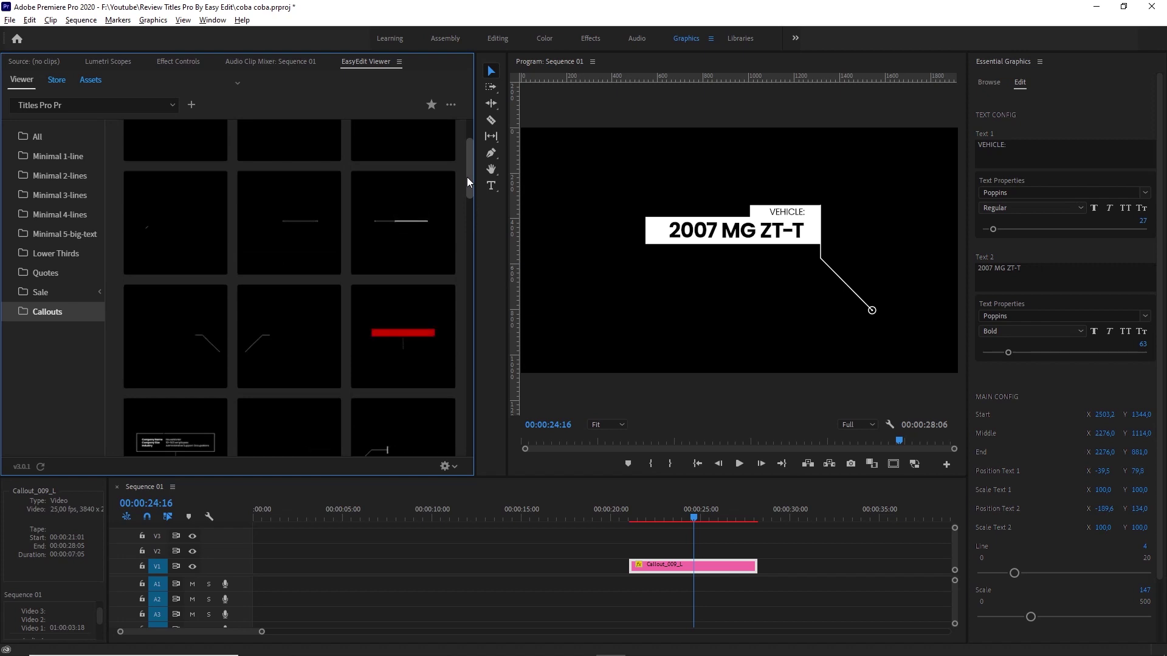